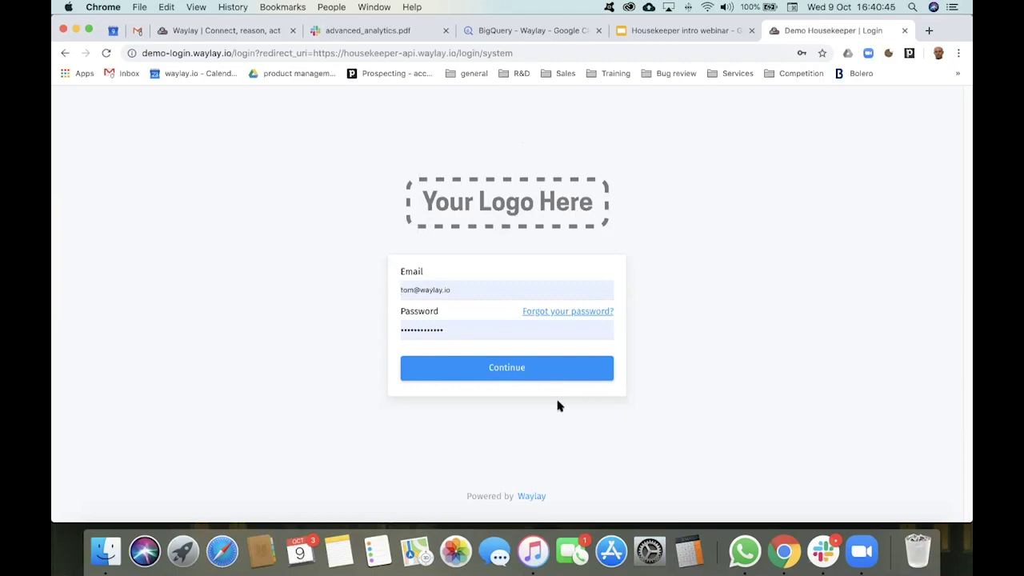
Step: Submit the demo login, then go to housekeeper.waylay.io in the address bar
left_click(525, 370)
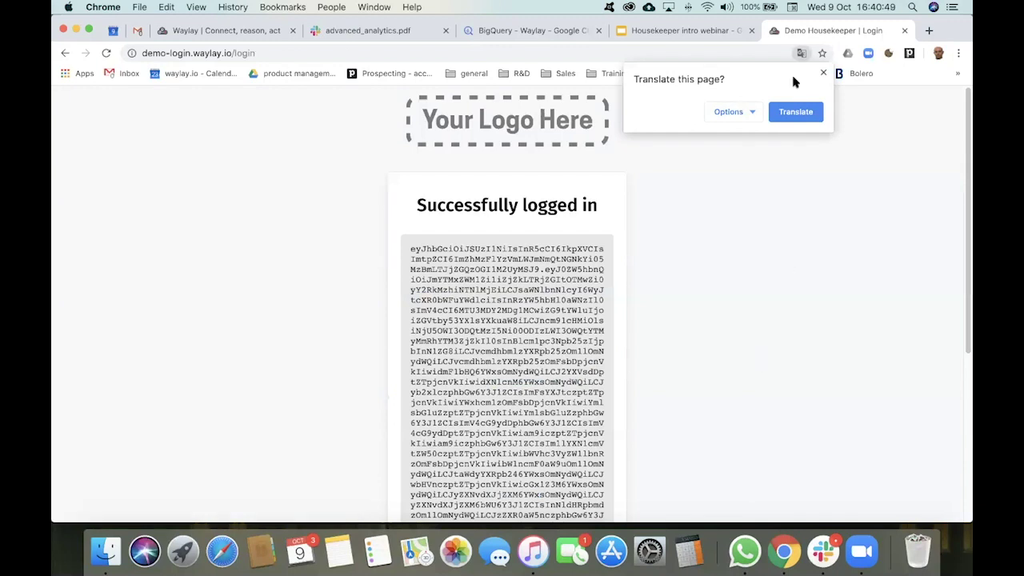
left_click(492, 50)
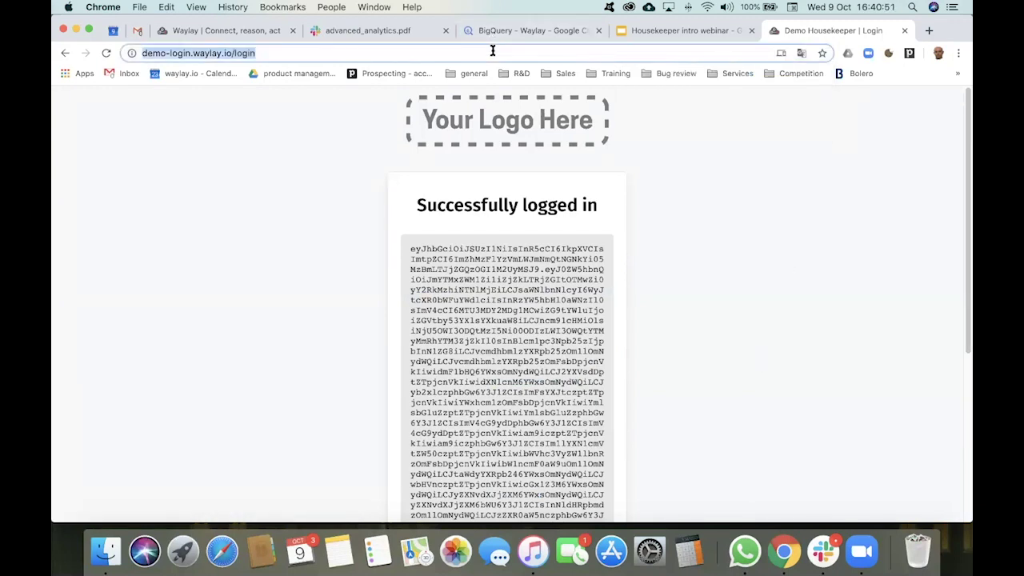
type("dem")
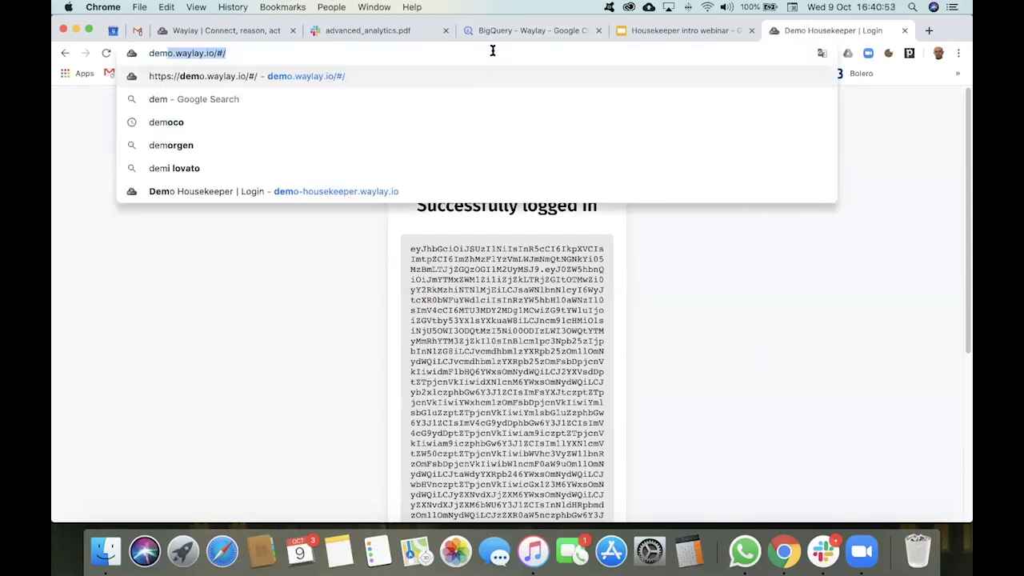
key("BackSpace")
key("BackSpace")
key("BackSpace")
key("BackSpace")
type("house")
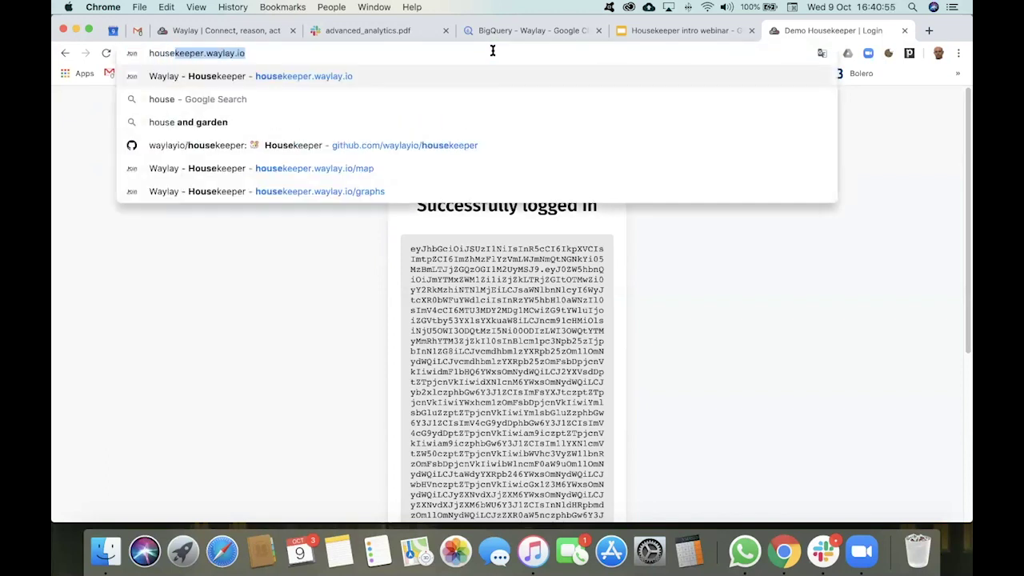
key("Return")
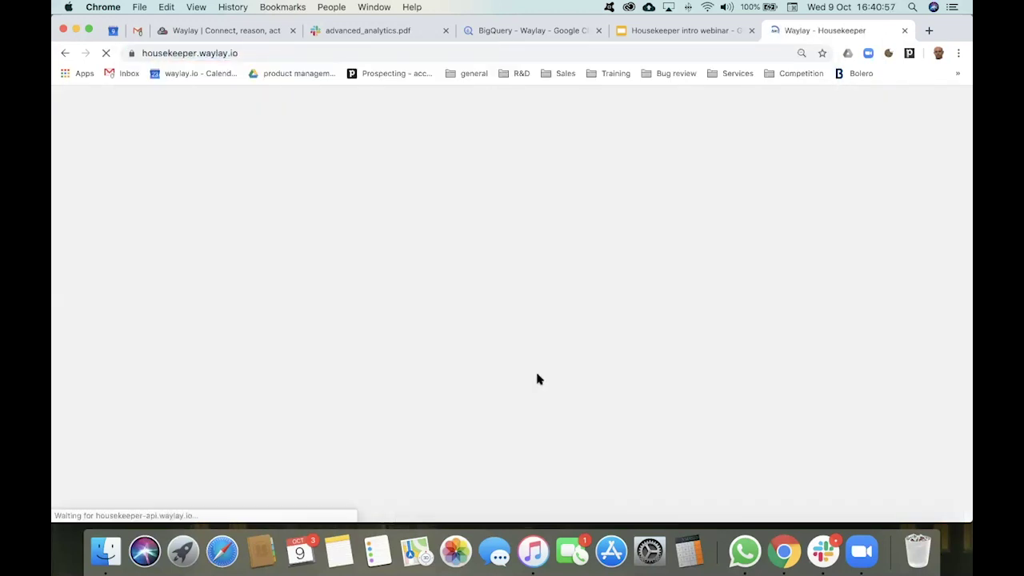
Step: Log out and sign back in with demo.waylay.io chosen as the domain
left_click(958, 102)
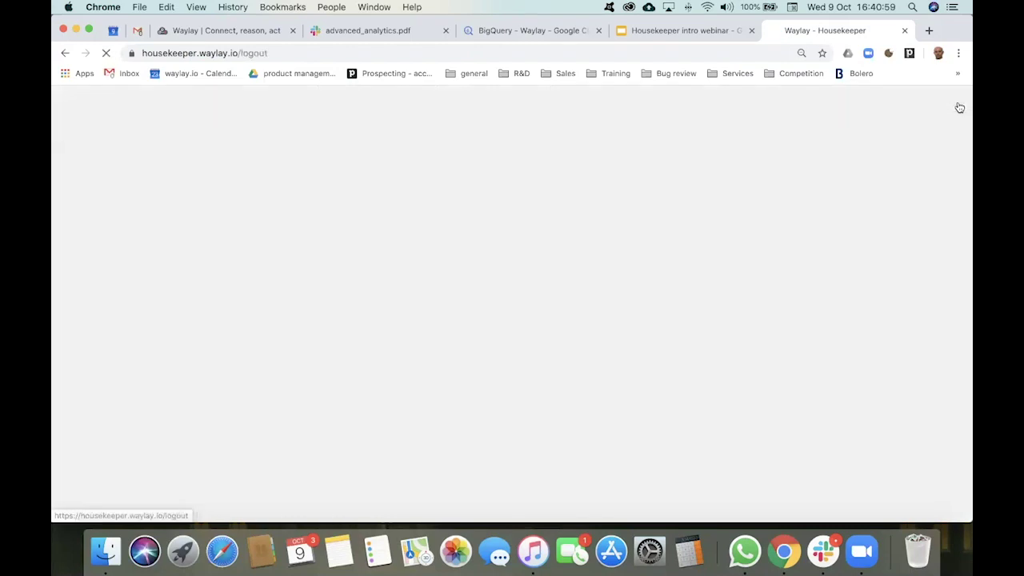
left_click(430, 328)
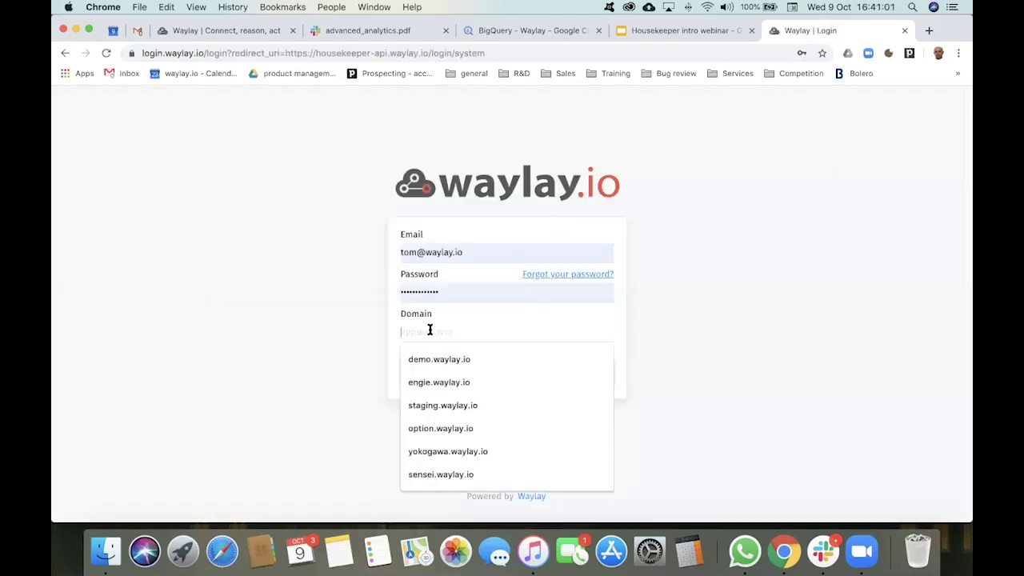
left_click(428, 359)
left_click(475, 369)
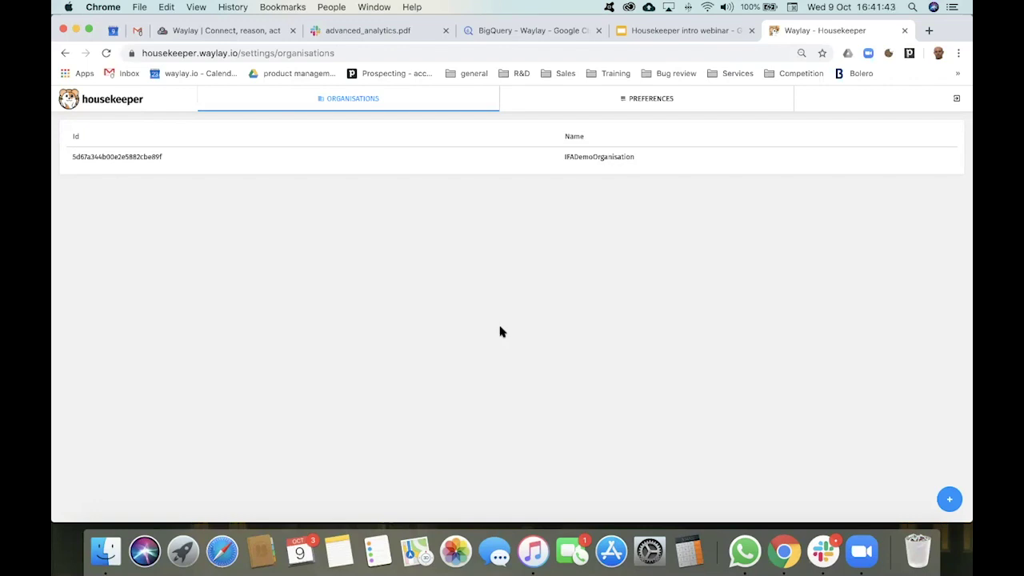
left_click(726, 104)
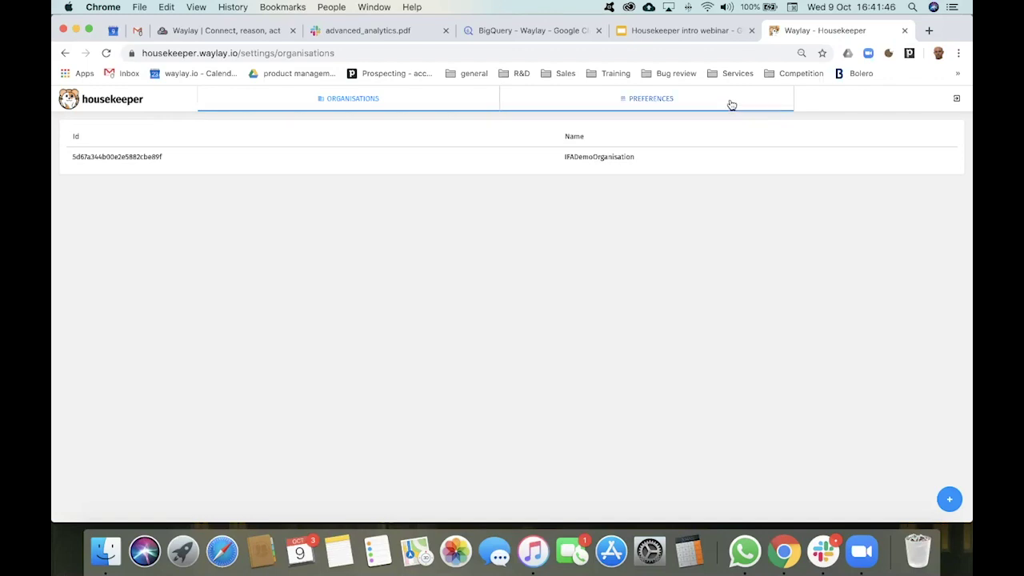
left_click(601, 162)
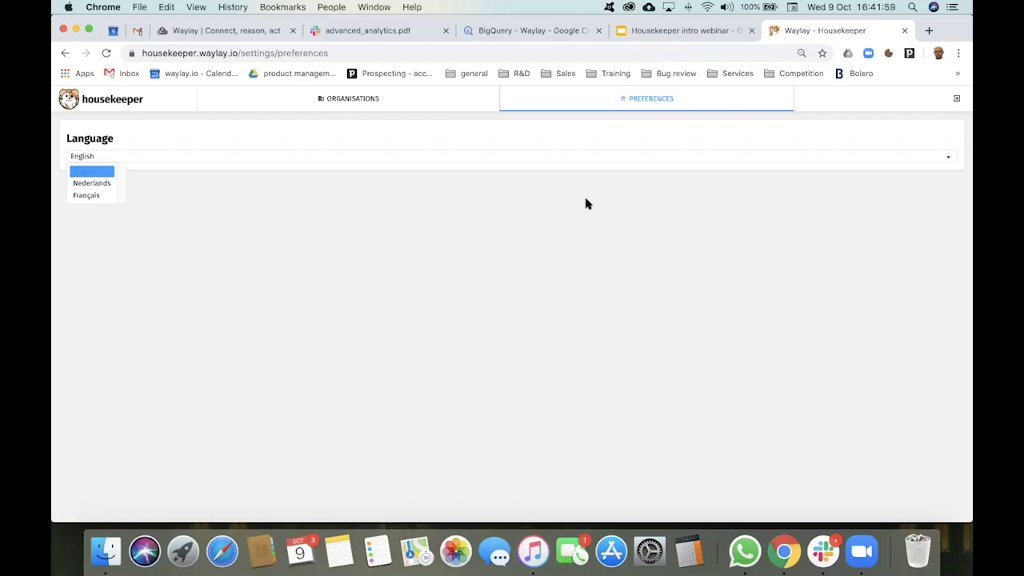
left_click(360, 104)
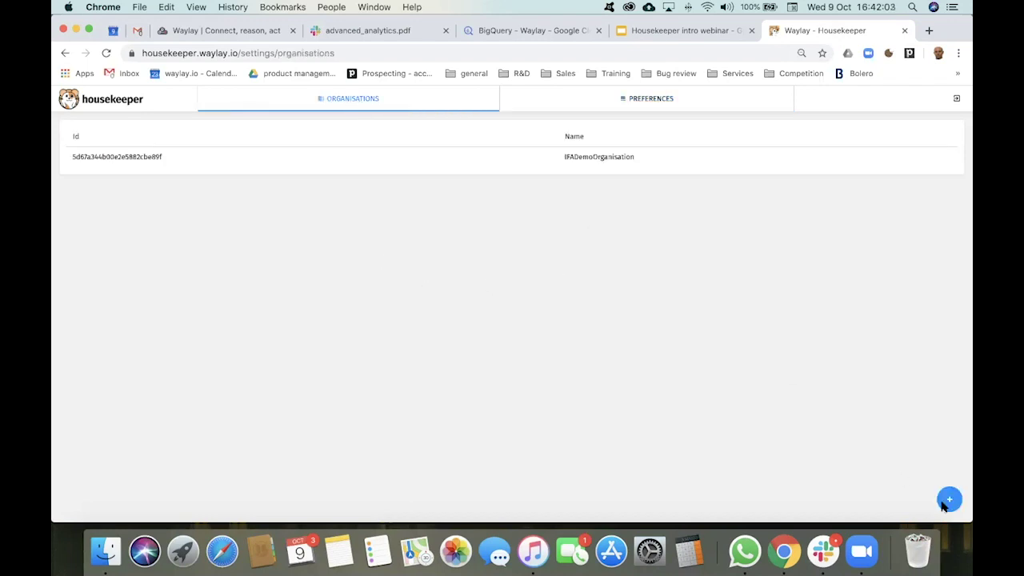
Step: Create an organisation named Test-Org and return to the organisations list
left_click(948, 501)
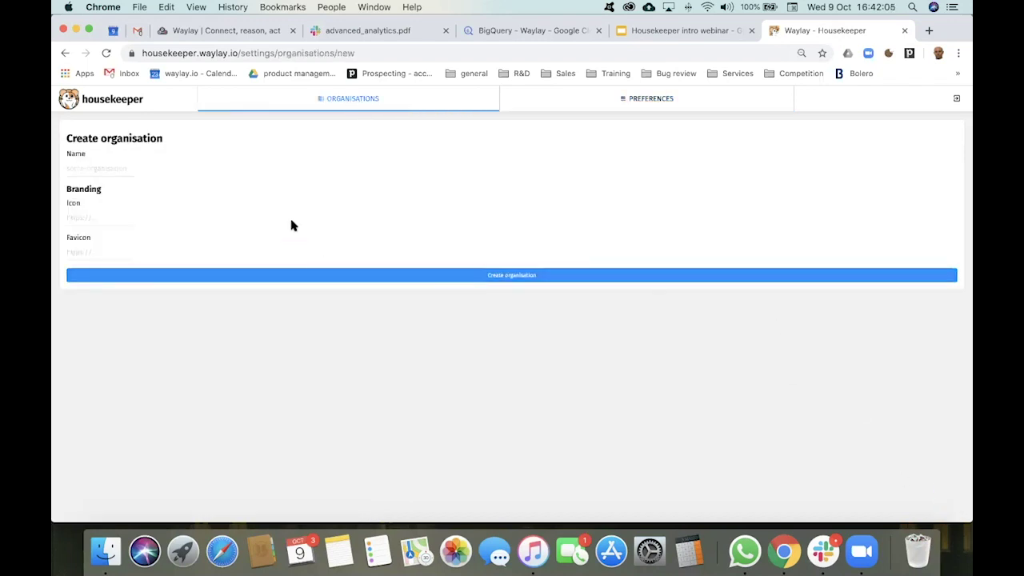
left_click(101, 169)
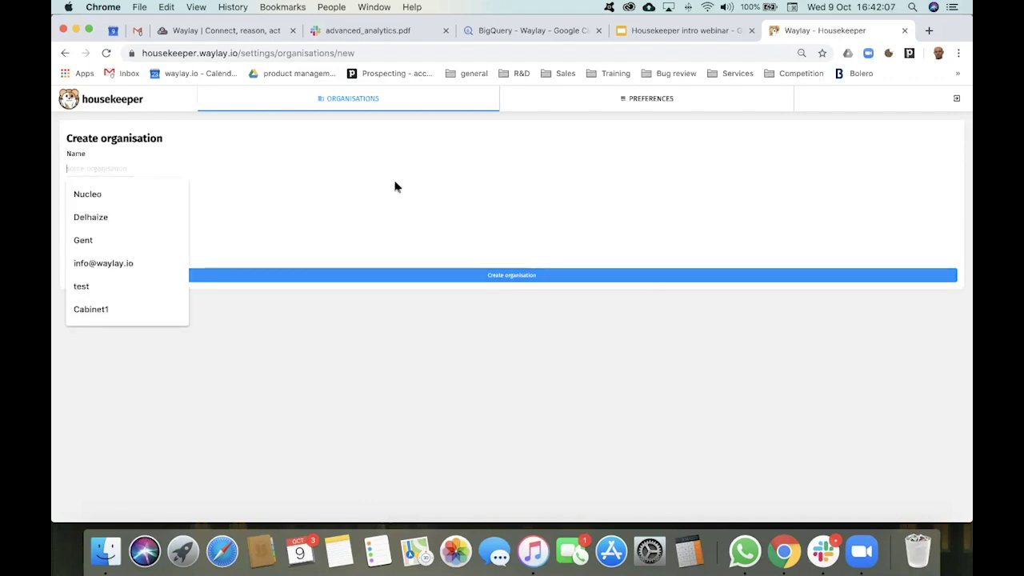
type("Test")
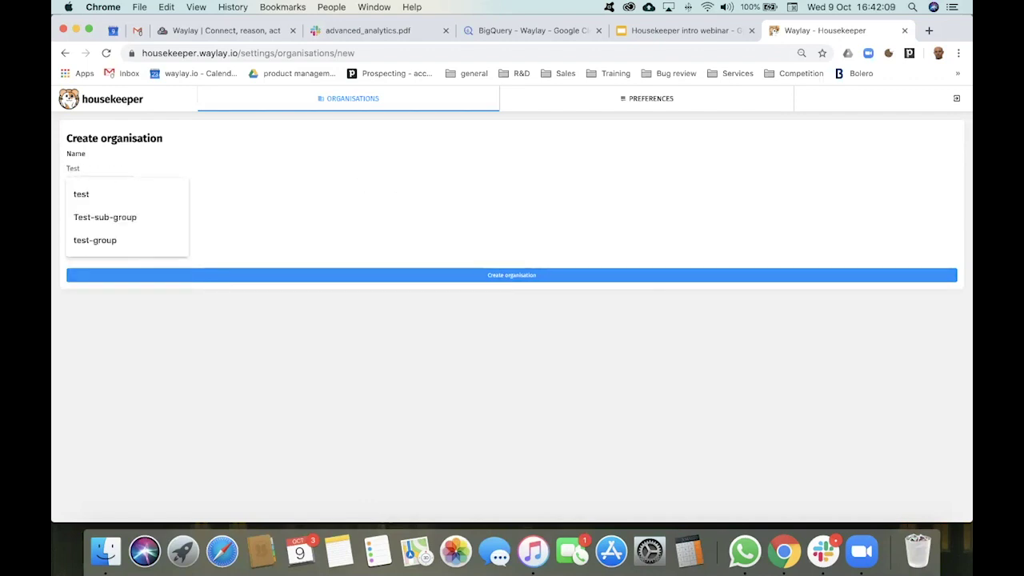
type("-Org")
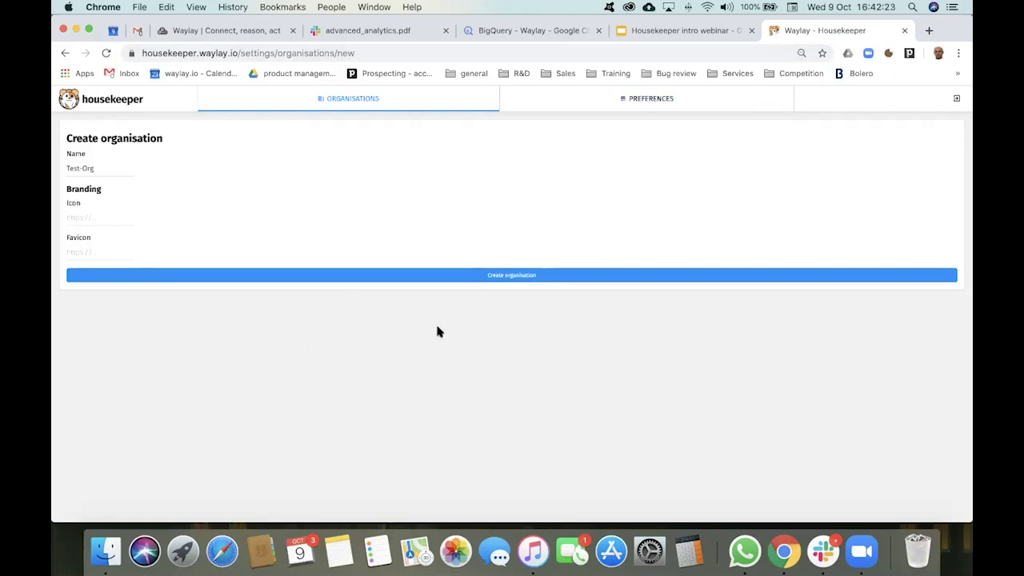
left_click(563, 276)
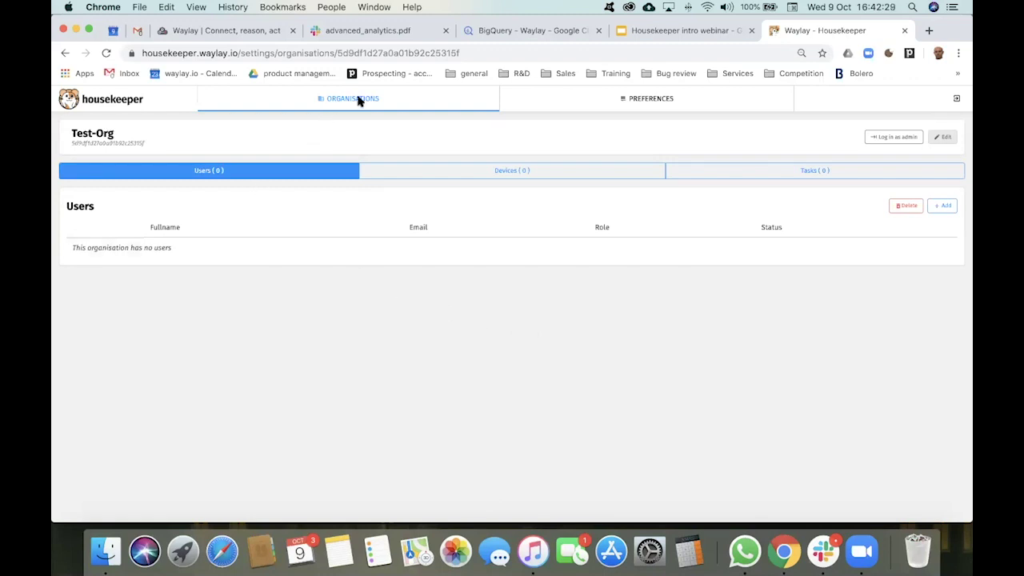
left_click(395, 104)
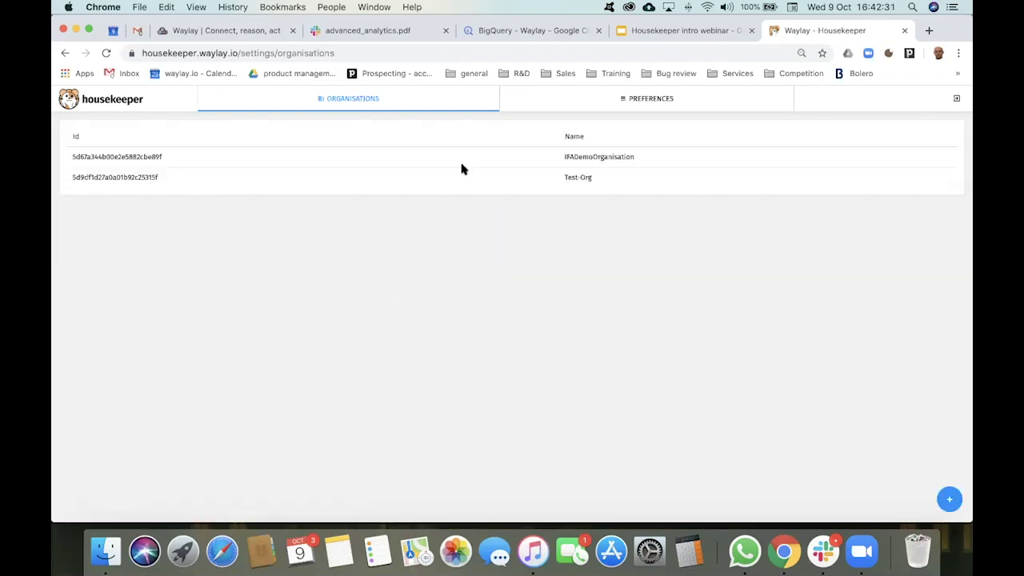
Step: Open IFADemoOrganisation and start adding a new user from its Users section
left_click(594, 157)
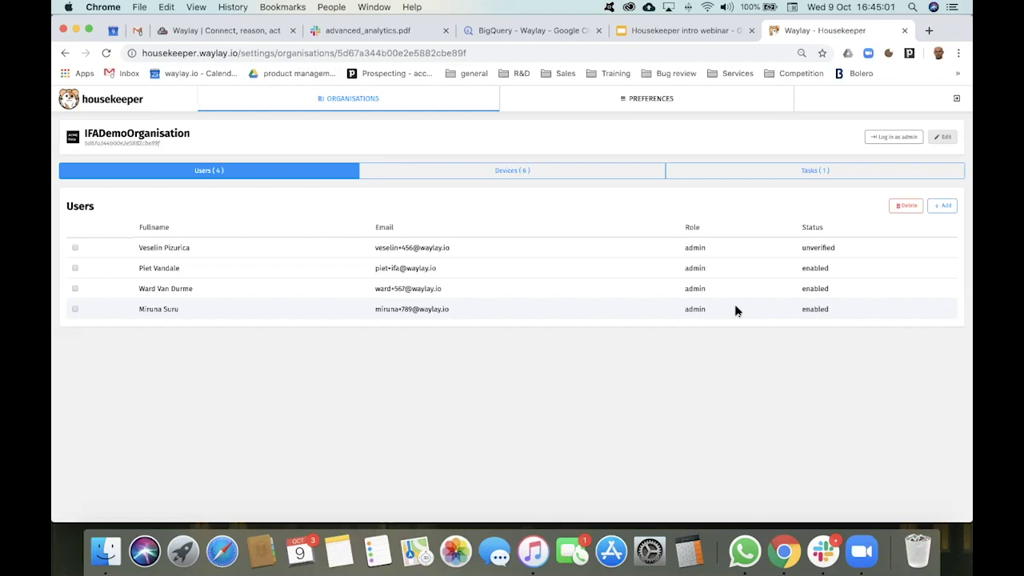
left_click(941, 207)
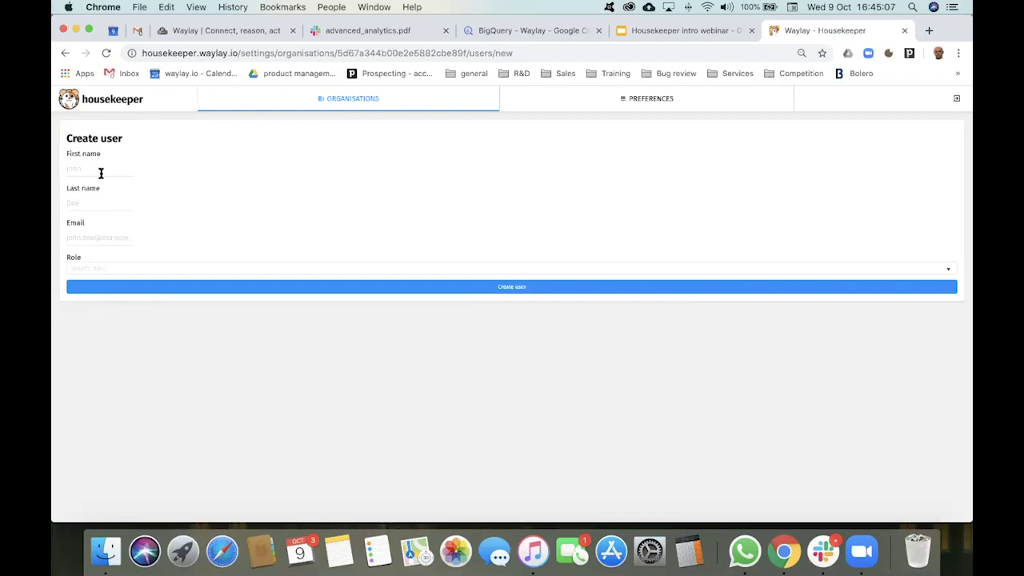
Step: Dismiss the Role list without choosing, then switch to the Housekeeper intro webinar slides
left_click(118, 272)
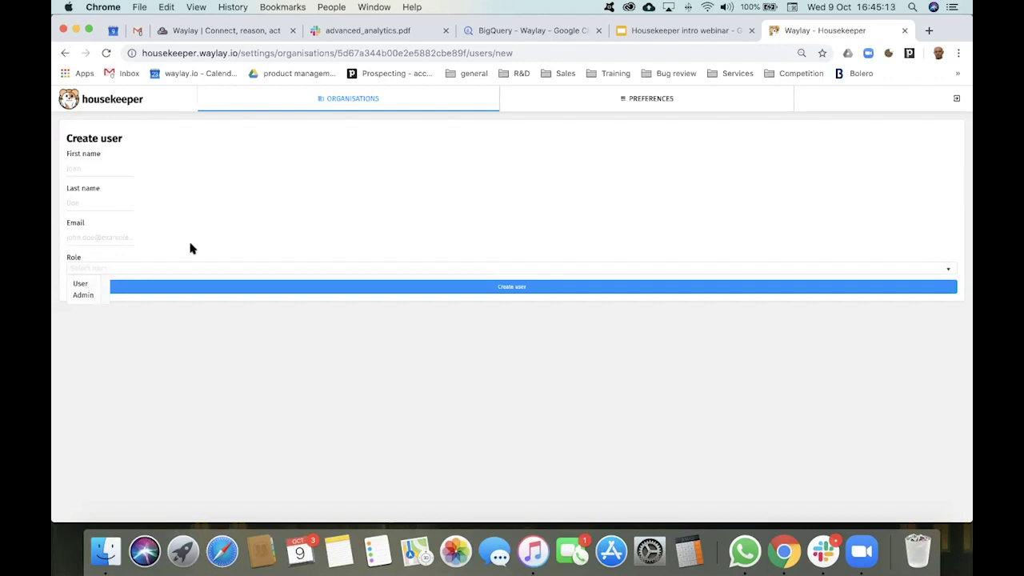
left_click(323, 206)
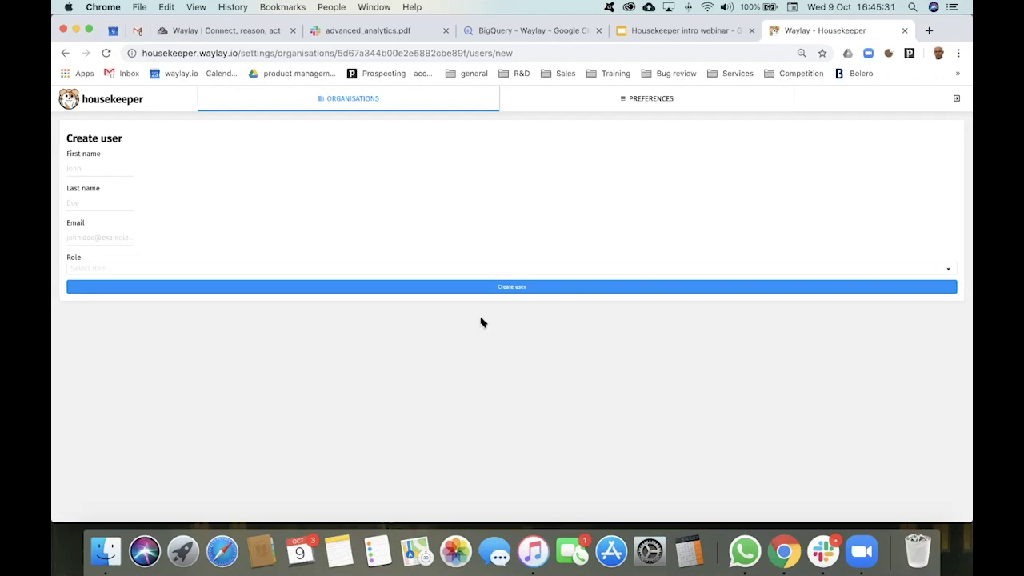
left_click(672, 28)
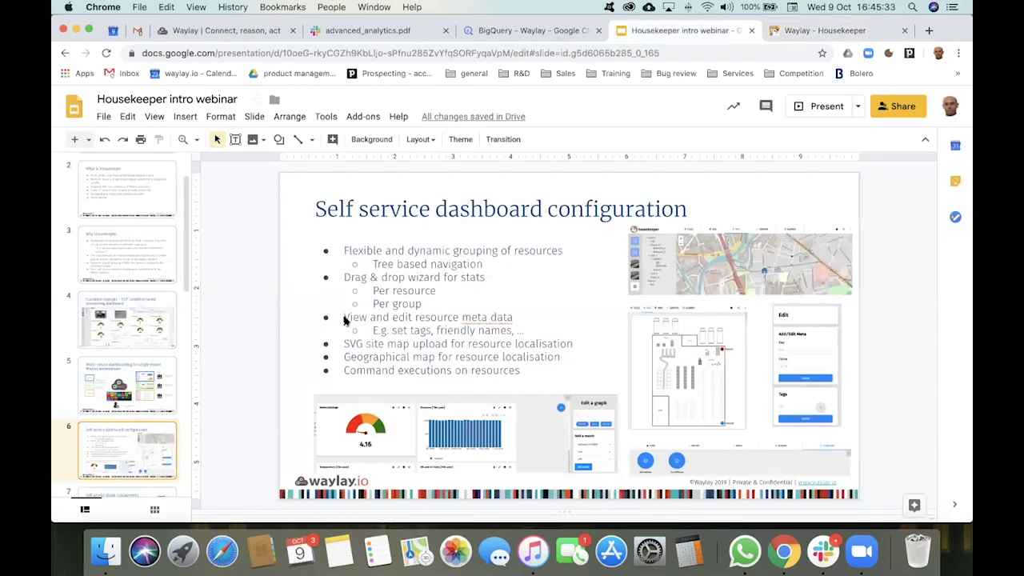
Step: Present slide 8, User and Account Management, then go back to the Housekeeper tab
key("Down")
left_click_drag(187, 290, 185, 390)
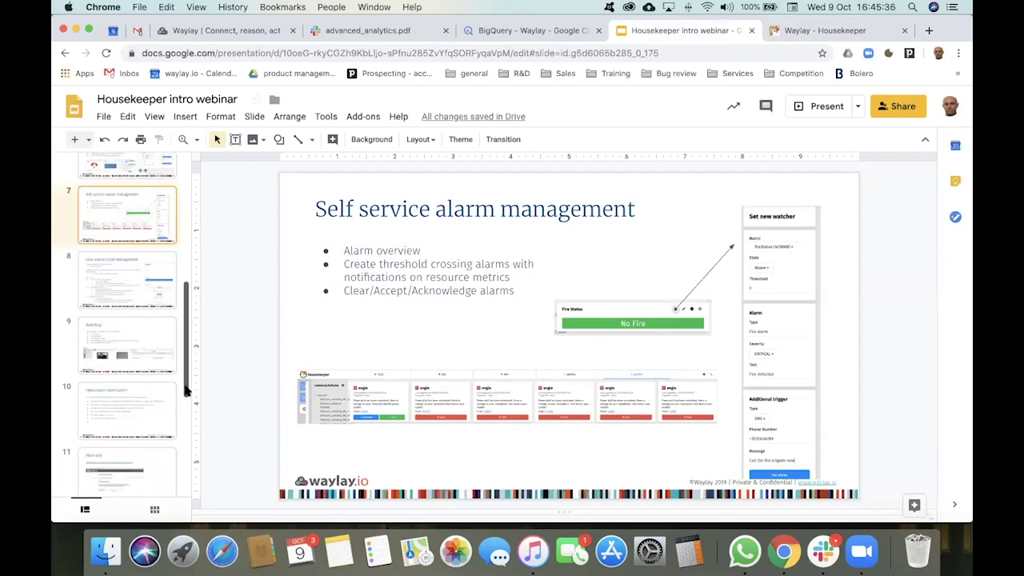
left_click(168, 297)
left_click(825, 108)
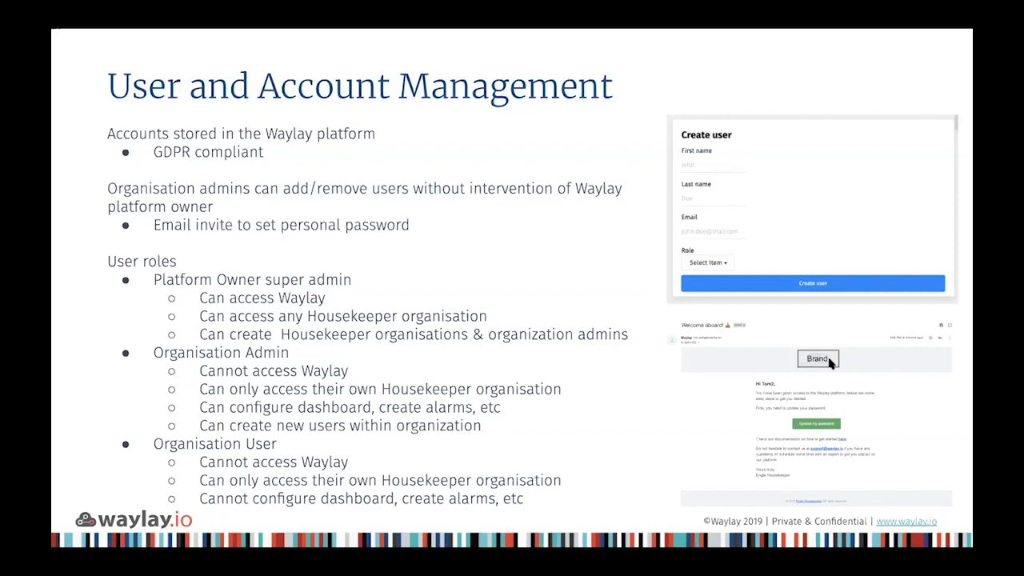
key("Escape")
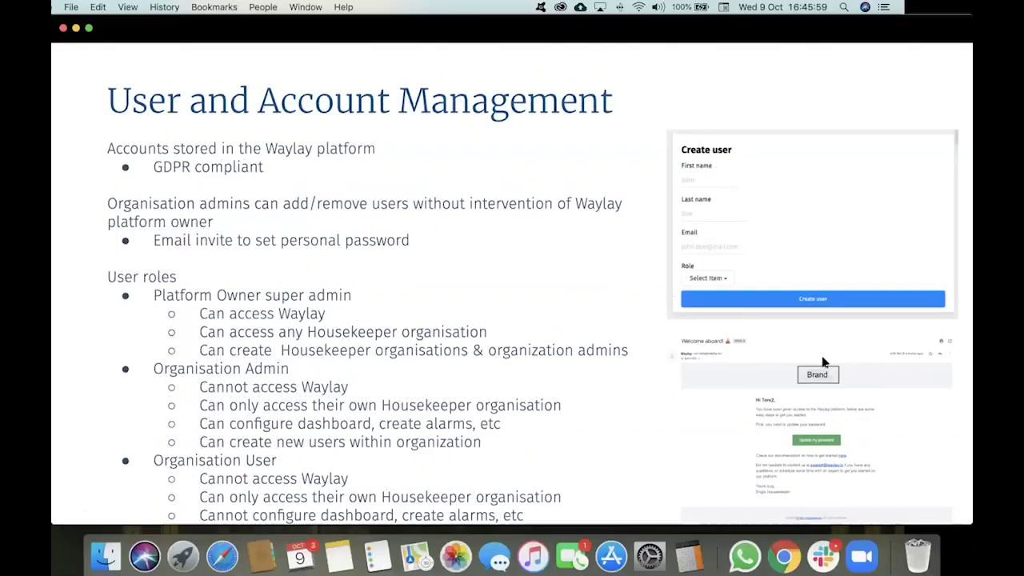
left_click(808, 33)
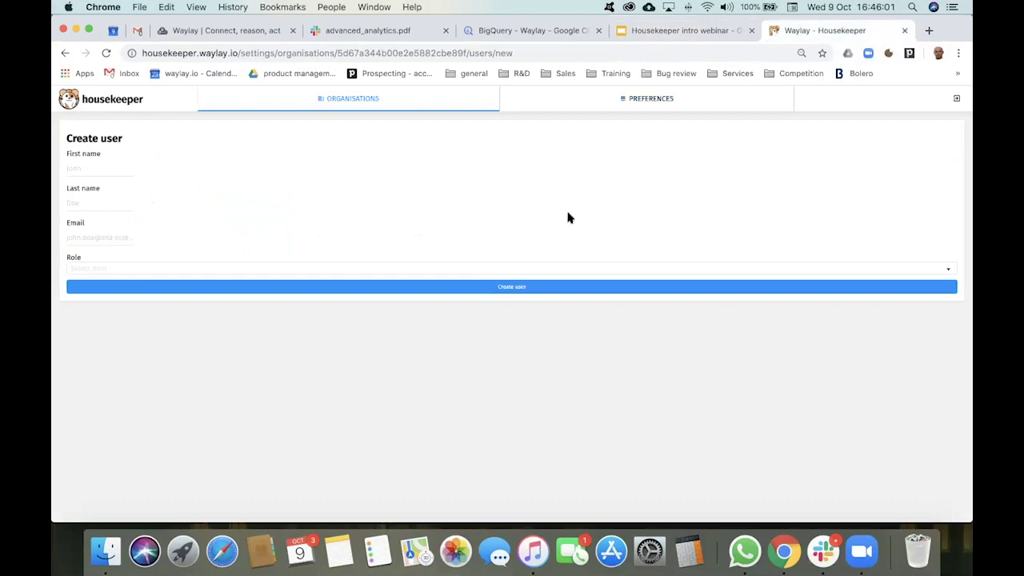
Step: Go back to Organisations and open IFADemoOrganisation's details with its 4 users
left_click(418, 103)
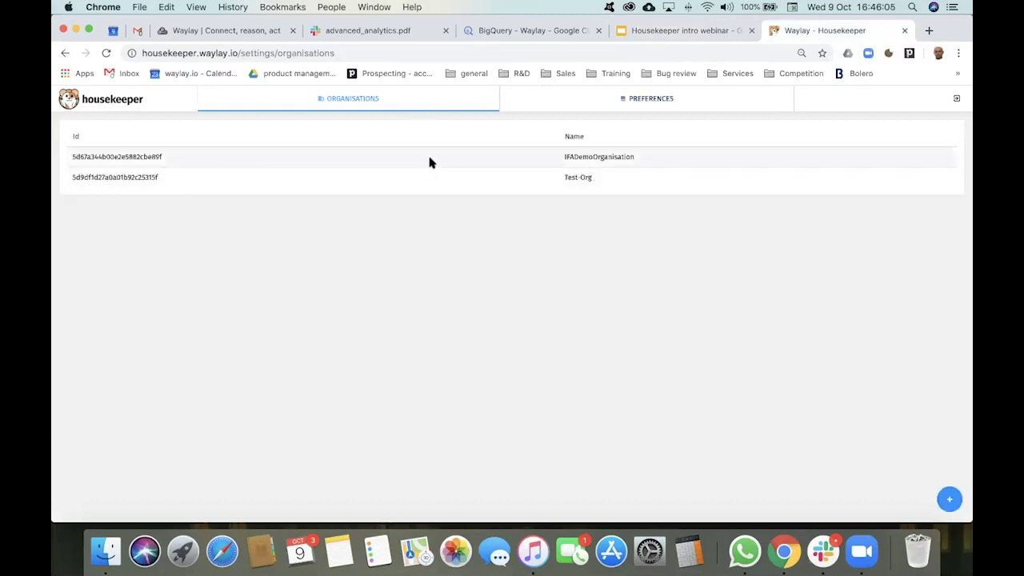
left_click(635, 160)
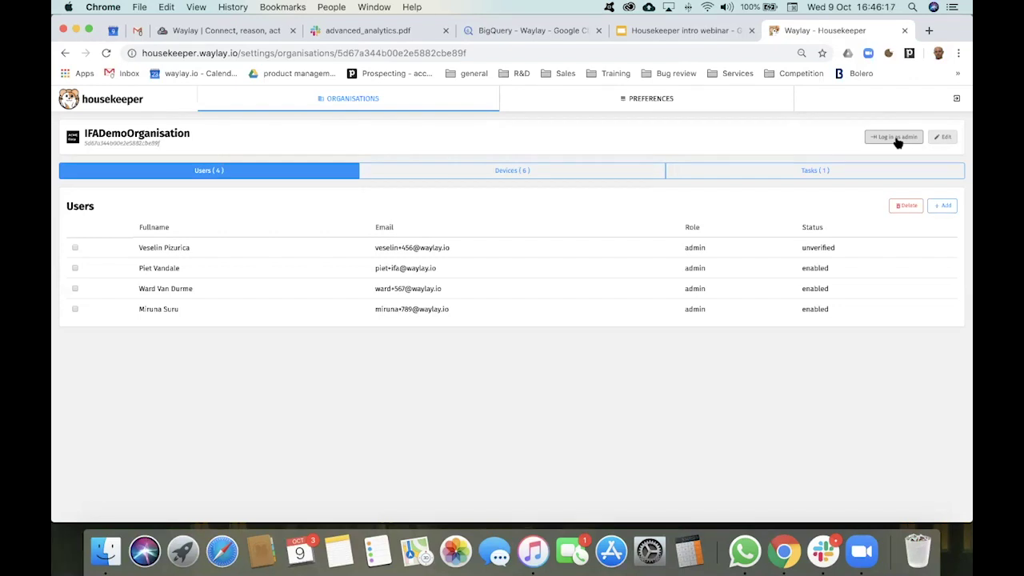
Step: Log in as the organisation admin and show ACME Corp's site near Berlin on the map
left_click(904, 138)
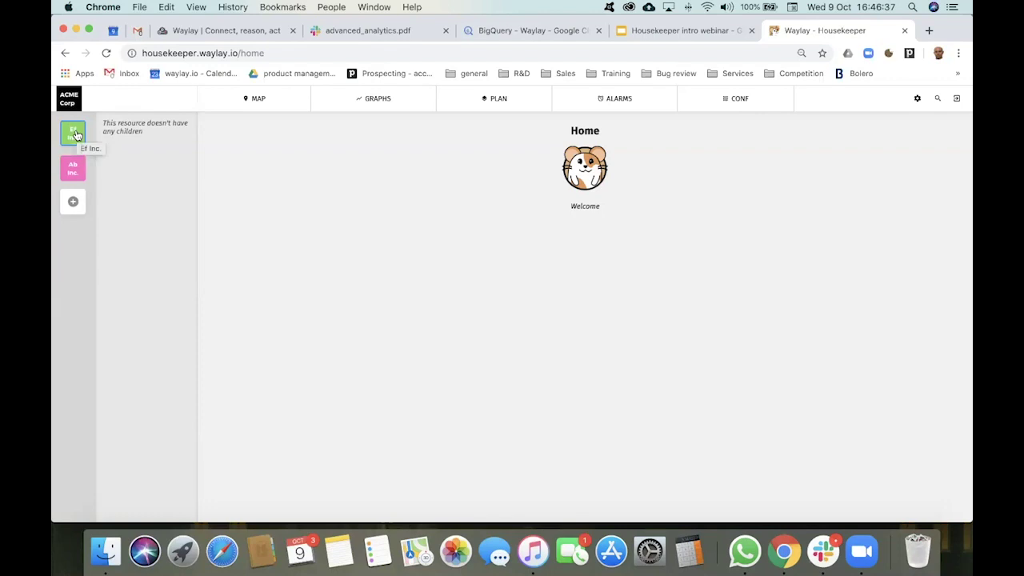
left_click(74, 133)
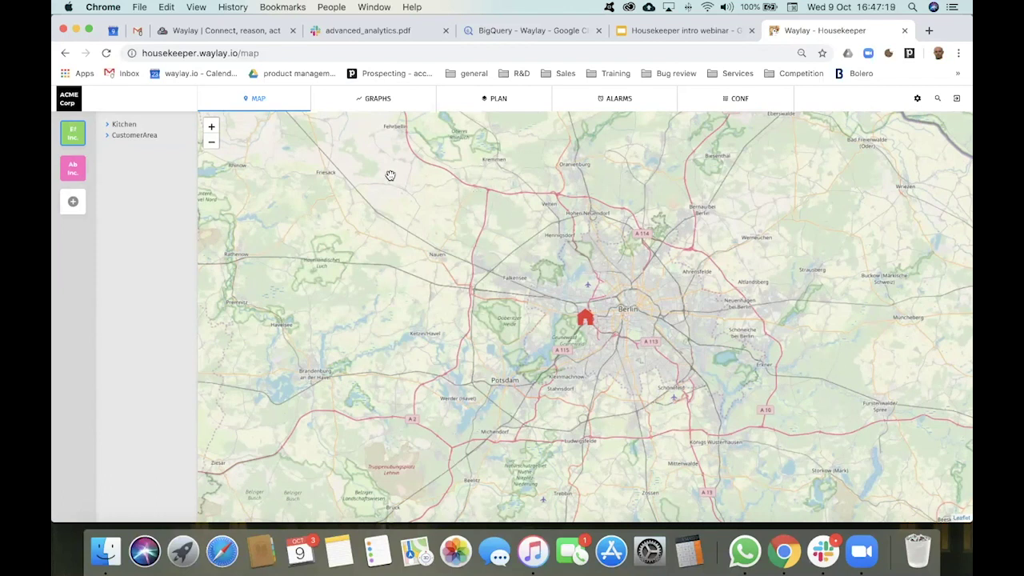
Step: Show ACME Corp's floor plan with the Kitchen and CustomerArea markers
left_click(491, 100)
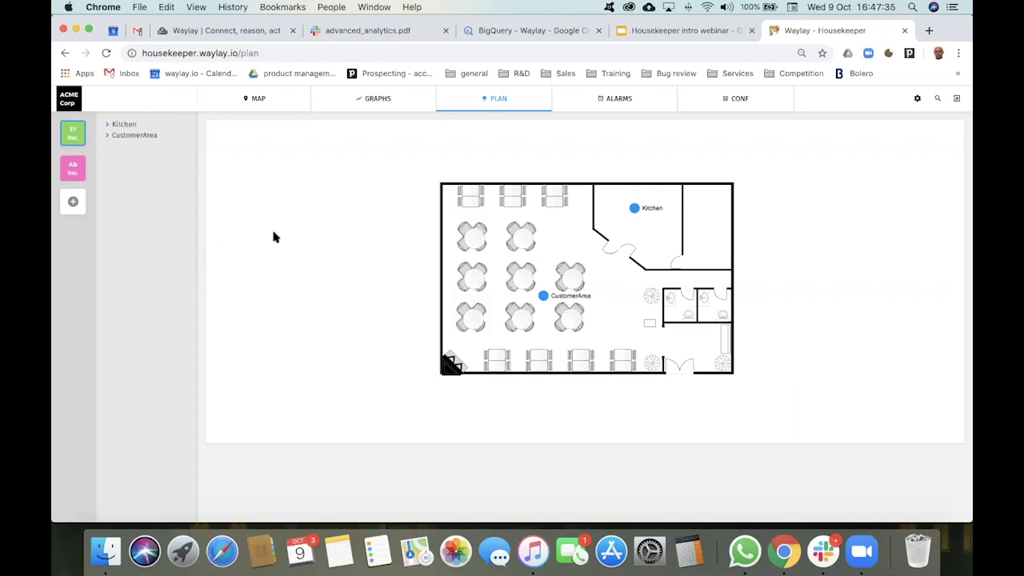
Step: Add a new group named 'New Site' from the sidebar
left_click(73, 203)
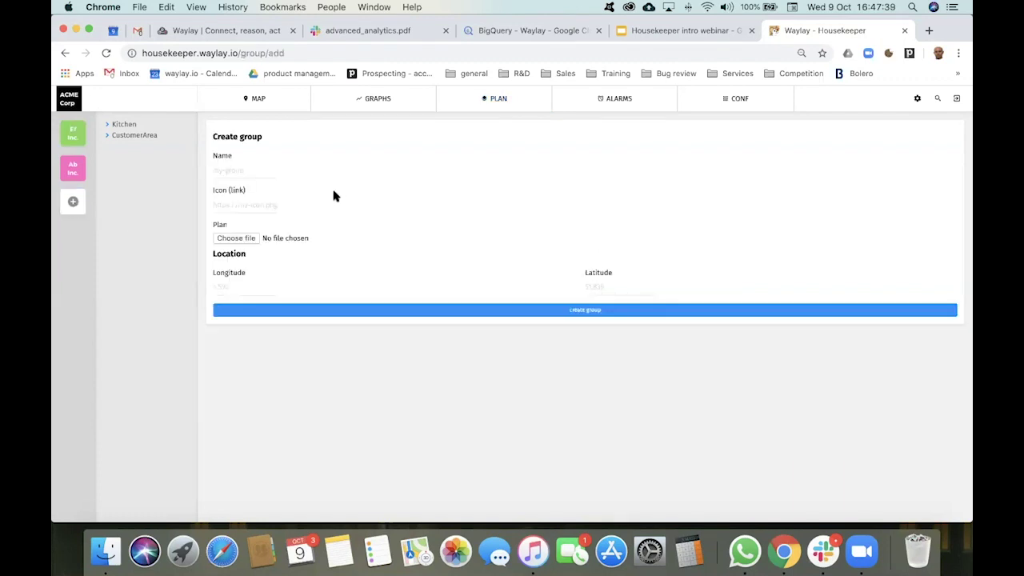
left_click(259, 171)
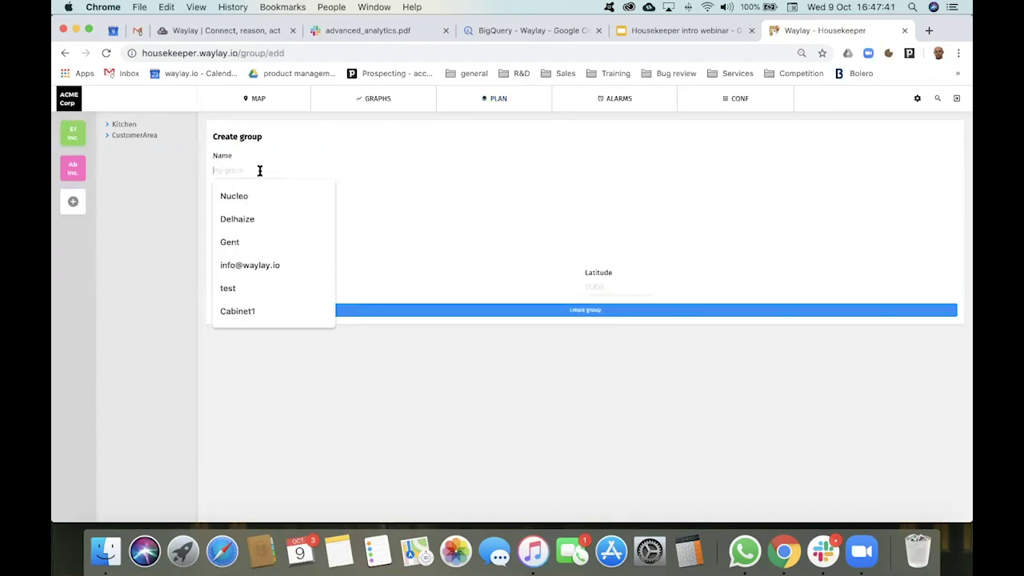
type("New Site")
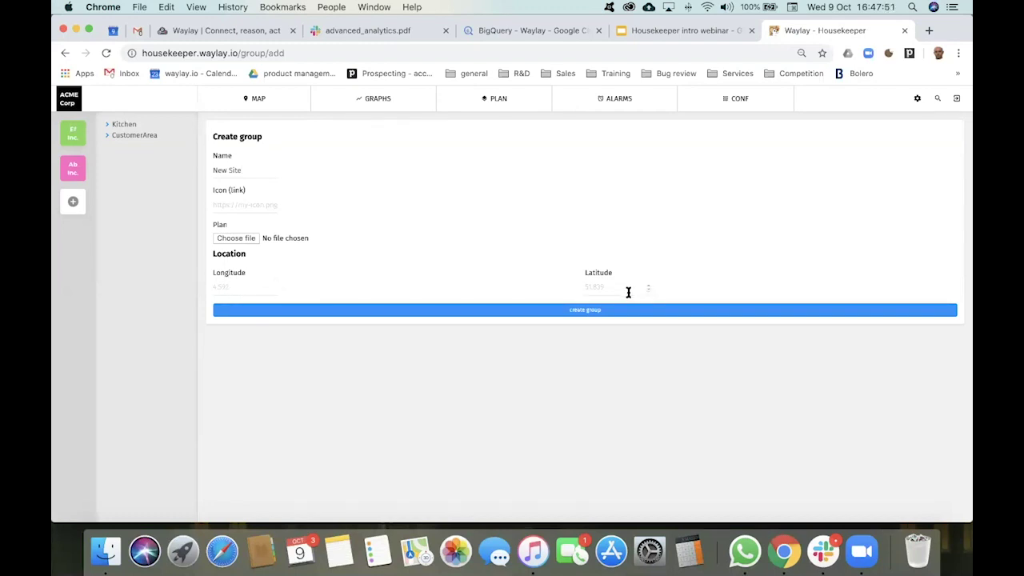
left_click(578, 312)
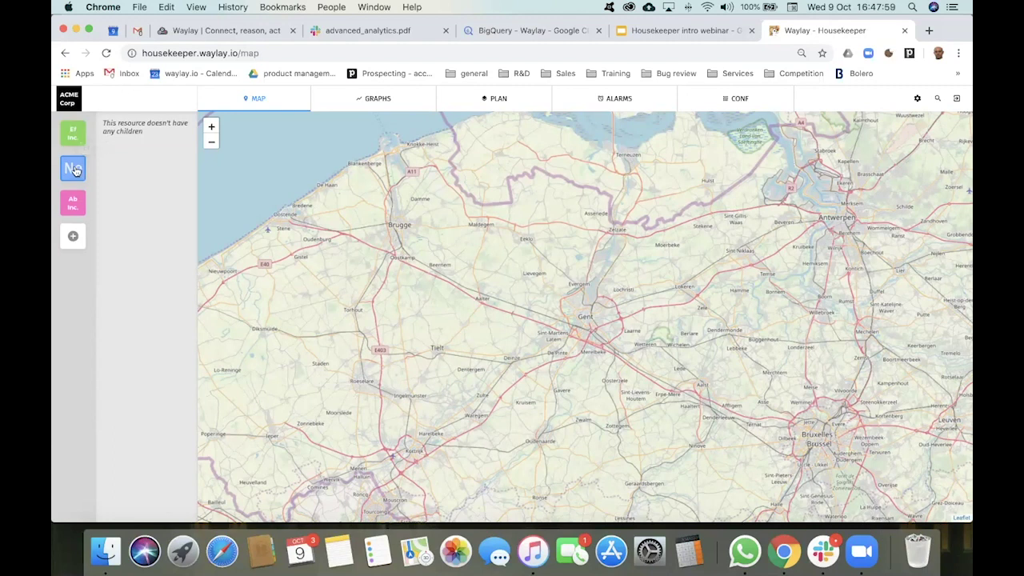
Step: Open Ef Inc. and expand Kitchen and CustomerArea to show Conected Oven and HVAC-Mitsubishi
left_click(77, 138)
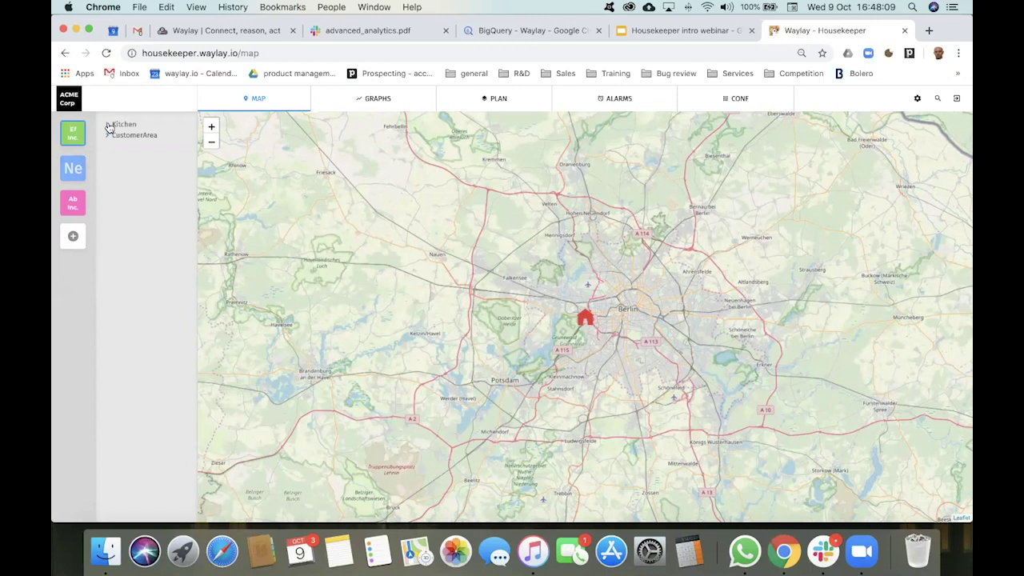
left_click(108, 126)
left_click(106, 146)
Step: Open the Conected Oven's GRAPHS dashboard, scroll through its panels, and switch it into editing mode
left_click(155, 136)
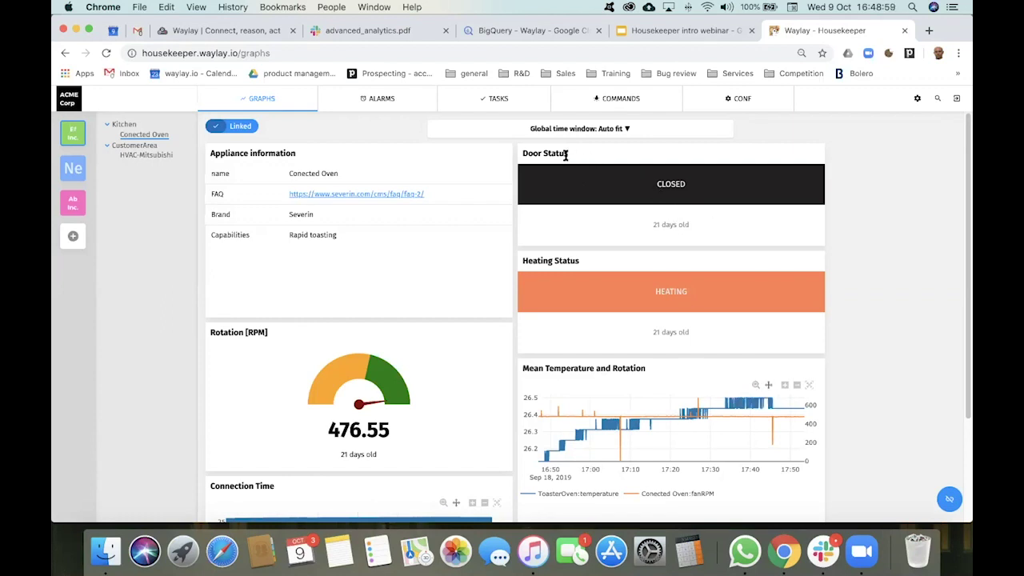
scroll(680, 376, "down", 1)
scroll(684, 378, "down", 4)
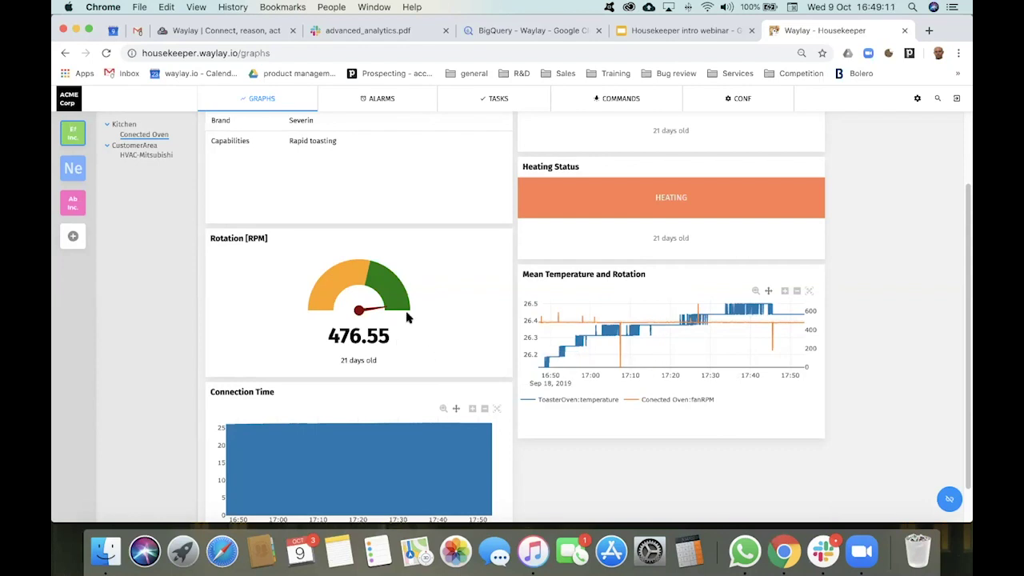
scroll(493, 322, "up", 2)
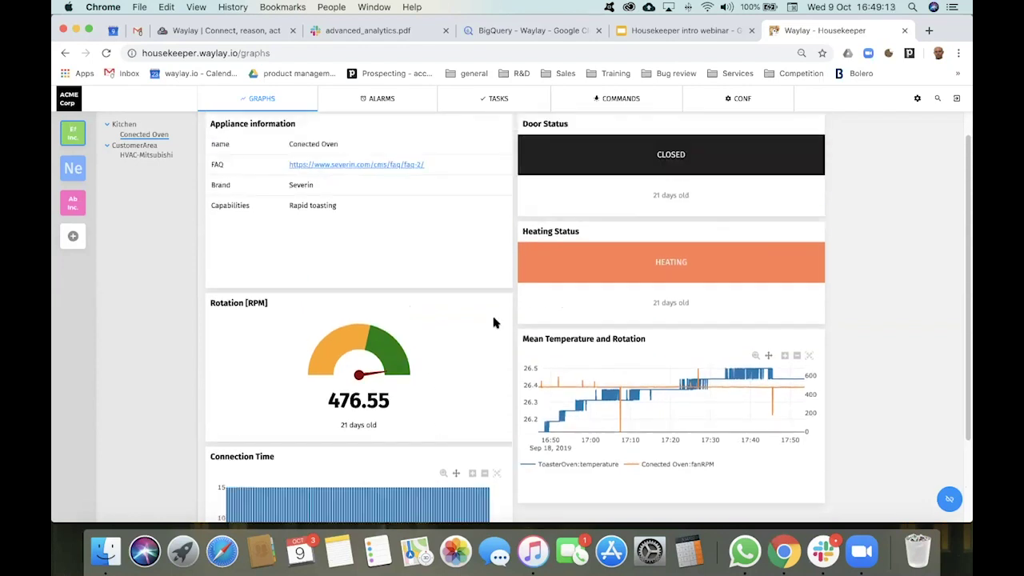
scroll(494, 322, "up", 1)
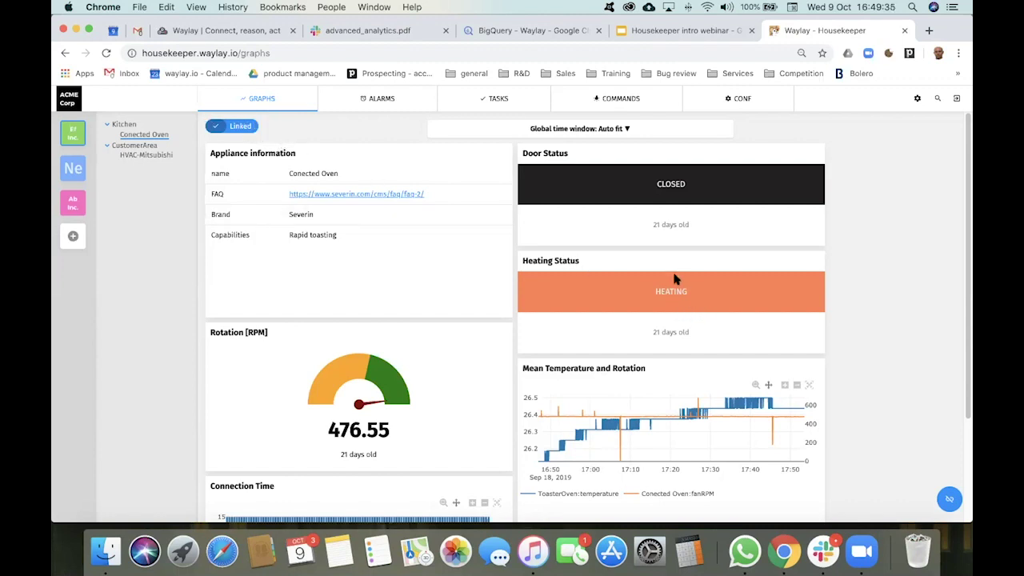
left_click(952, 501)
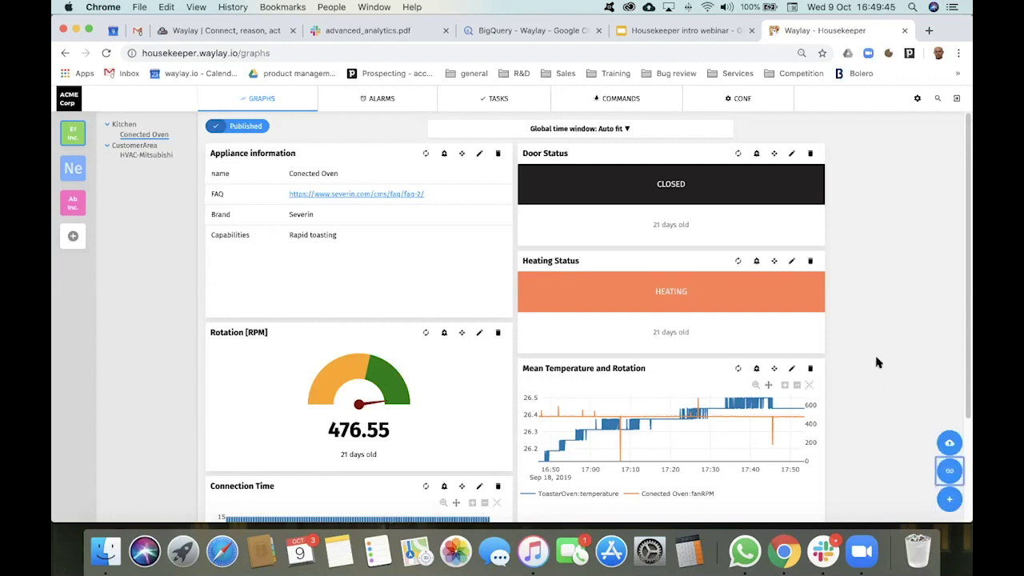
Step: Create a new TIMESERIES graph with the oven's doorOpen metric added
left_click(949, 499)
left_click(832, 159)
left_click(886, 247)
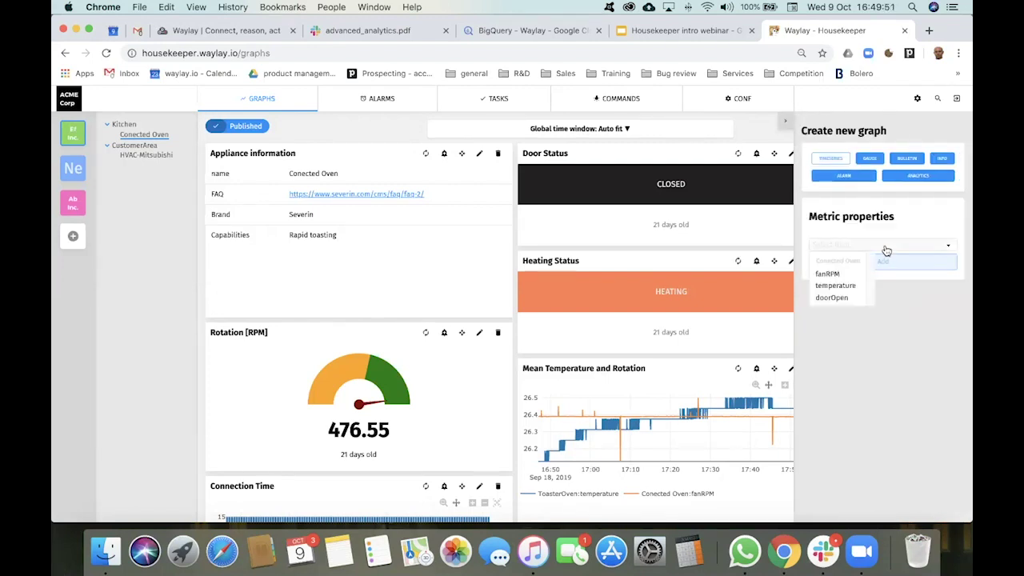
left_click(841, 300)
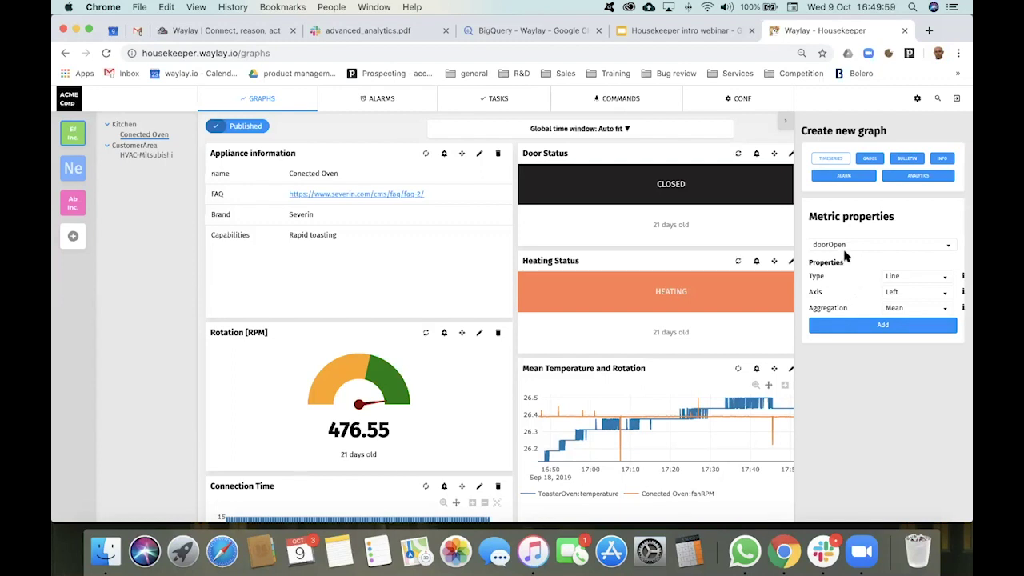
left_click(889, 326)
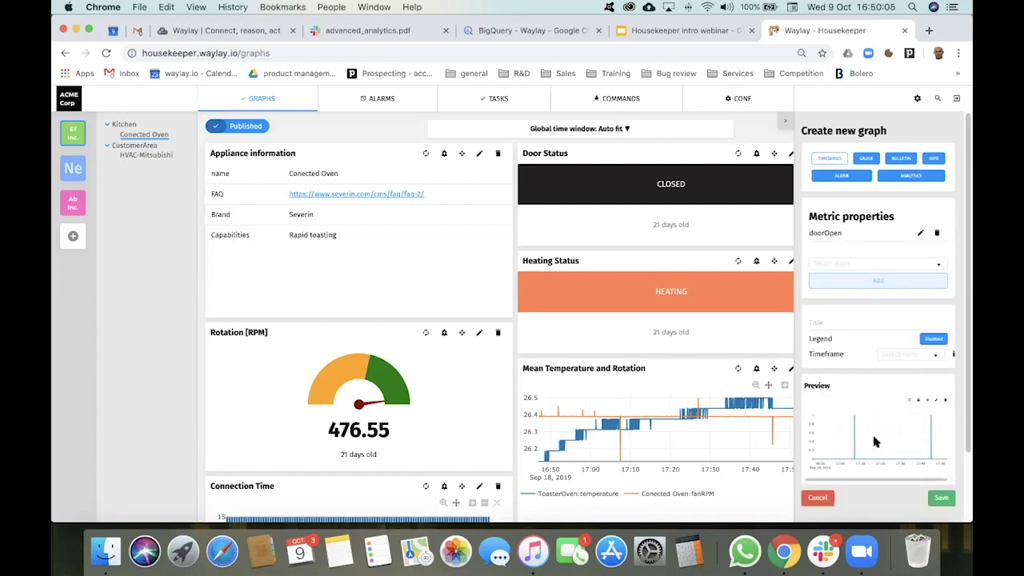
Step: Title the graph 'Historical door status', enable its legend, and save it
left_click(836, 323)
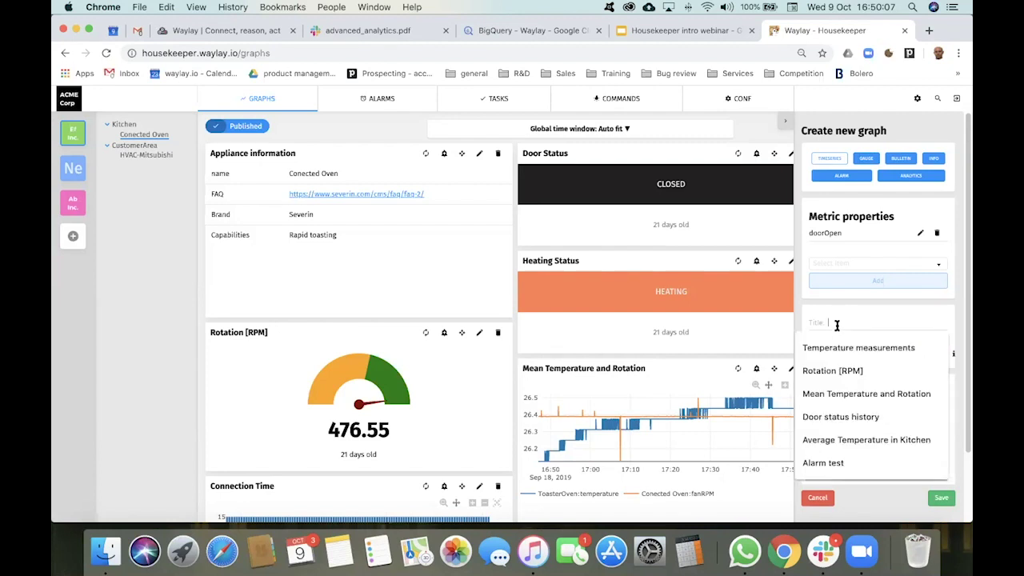
type("Historical door status")
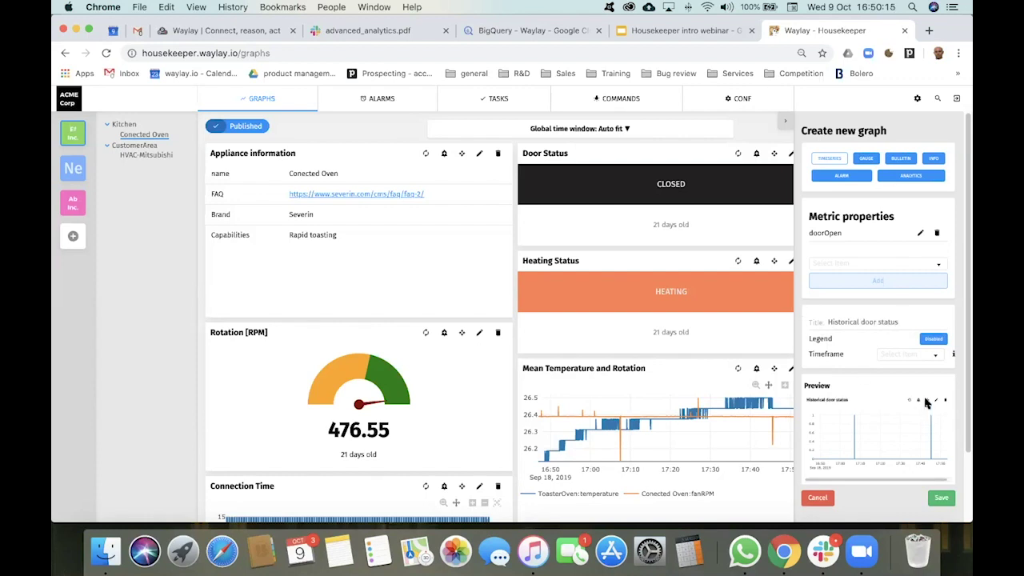
left_click(936, 340)
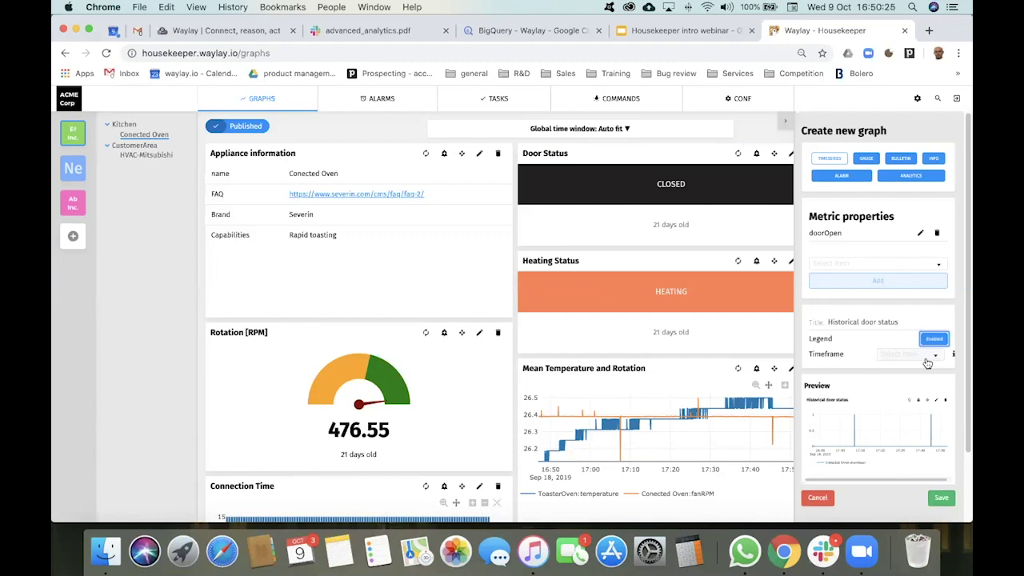
left_click(928, 360)
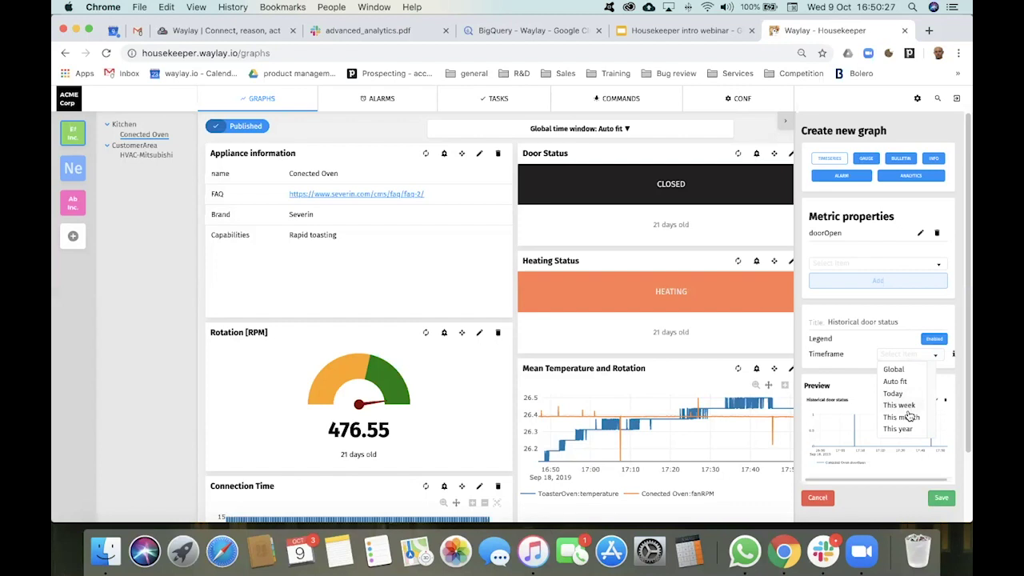
left_click(881, 352)
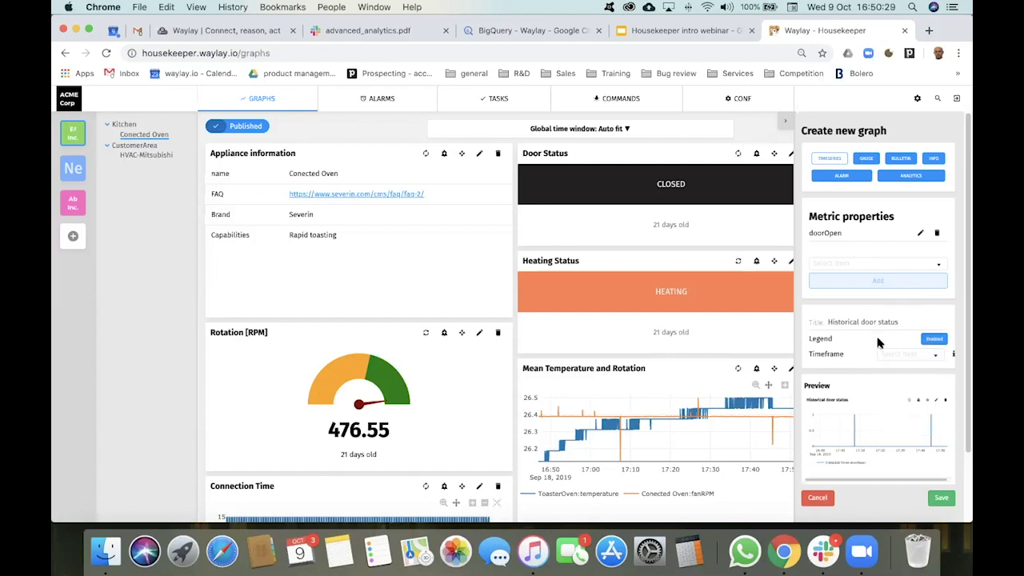
left_click(941, 498)
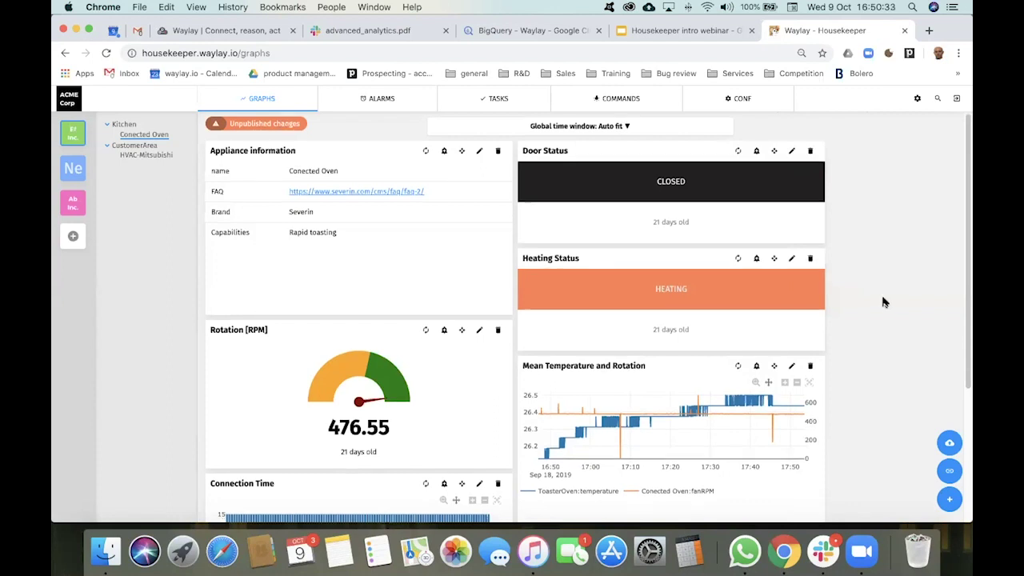
Step: Cancel an edit of the Historical door status graph and open the 'Global time window: Auto fit' dropdown
scroll(883, 300, "down", 5)
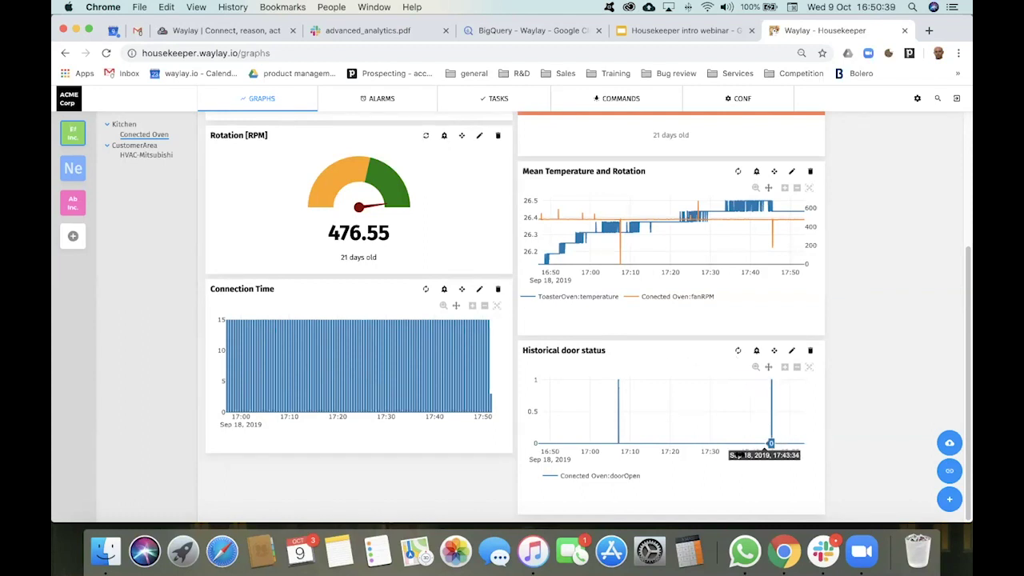
left_click_drag(677, 446, 652, 431)
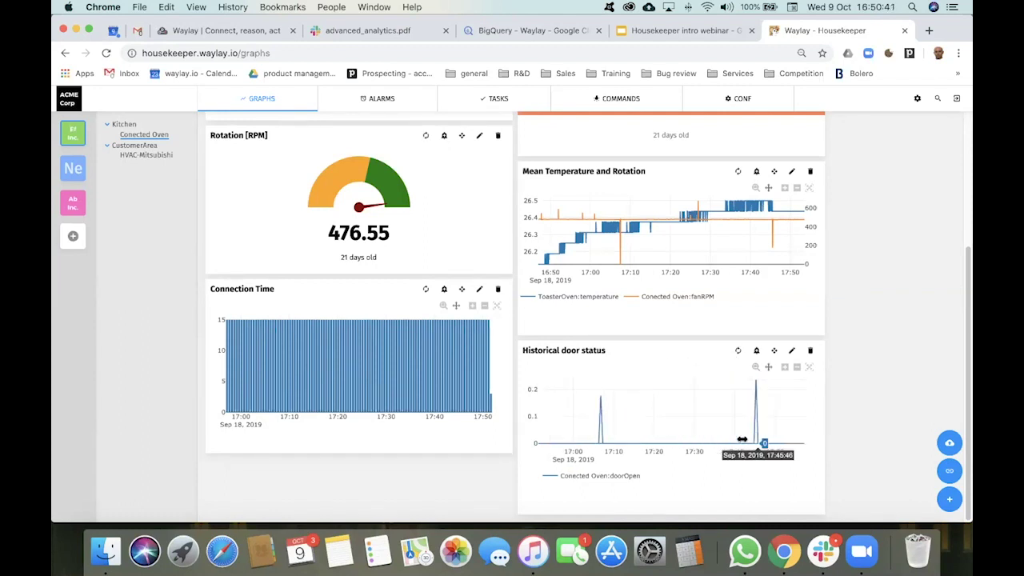
left_click(792, 350)
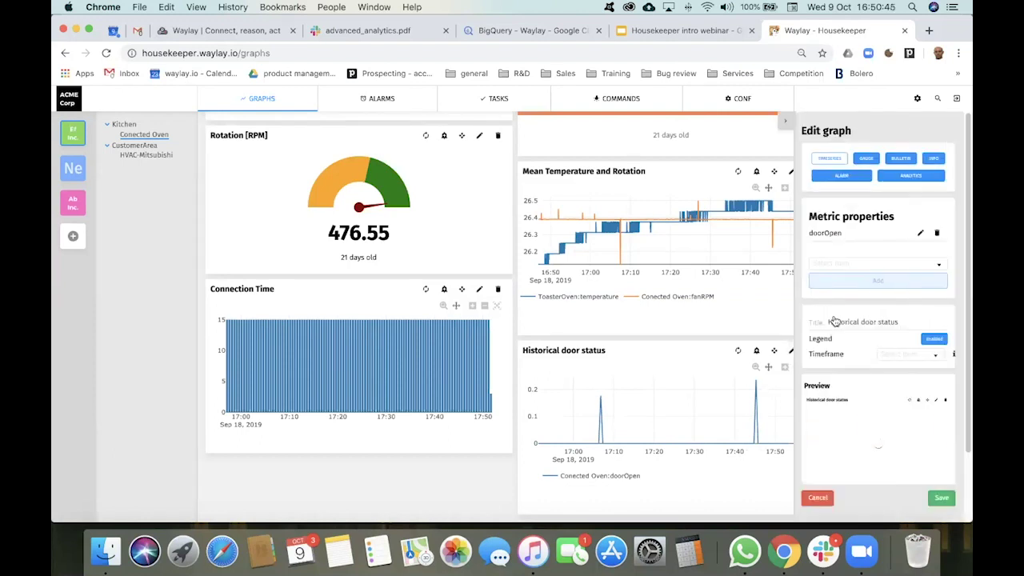
left_click(817, 497)
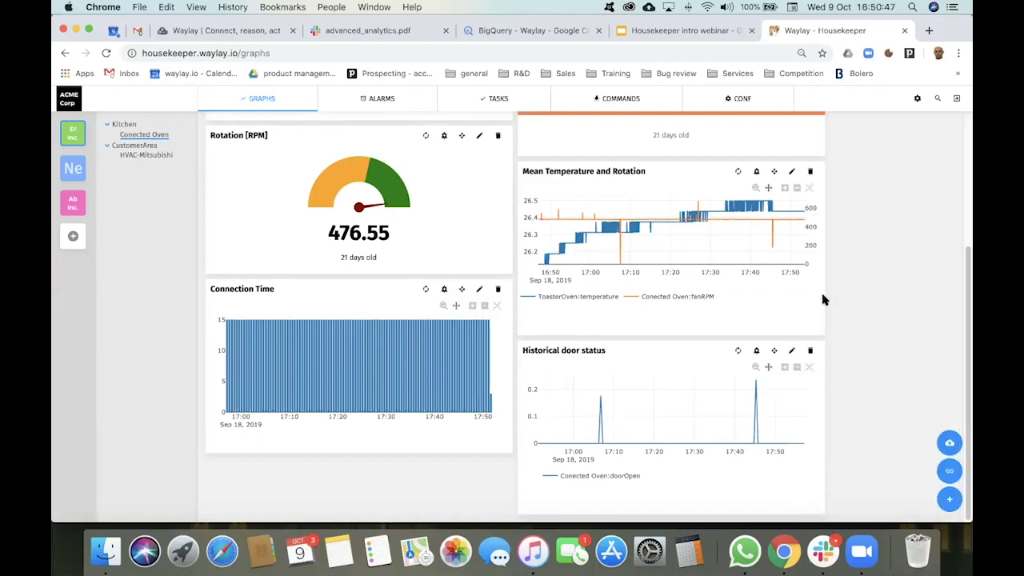
scroll(824, 299, "up", 5)
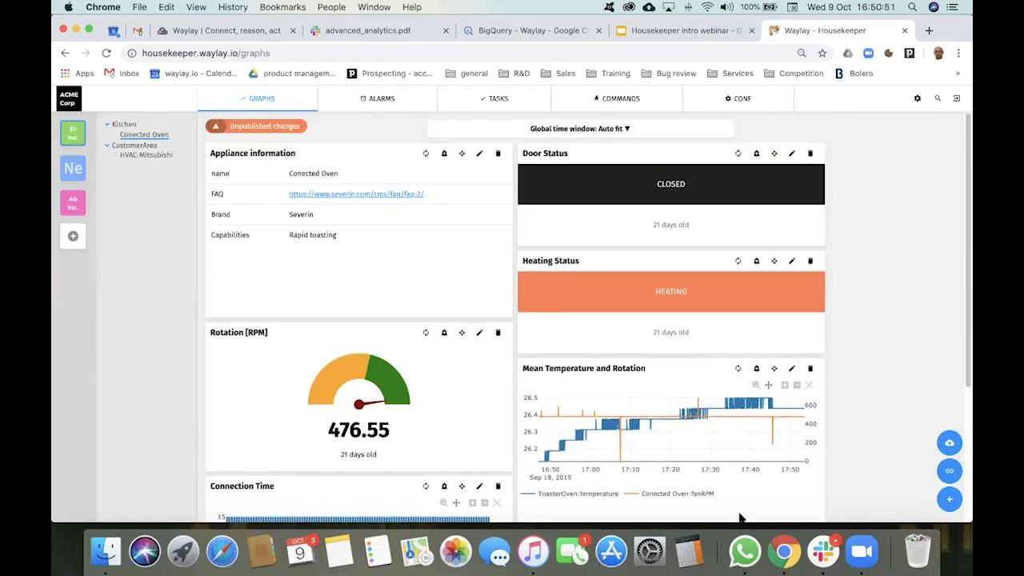
left_click(621, 130)
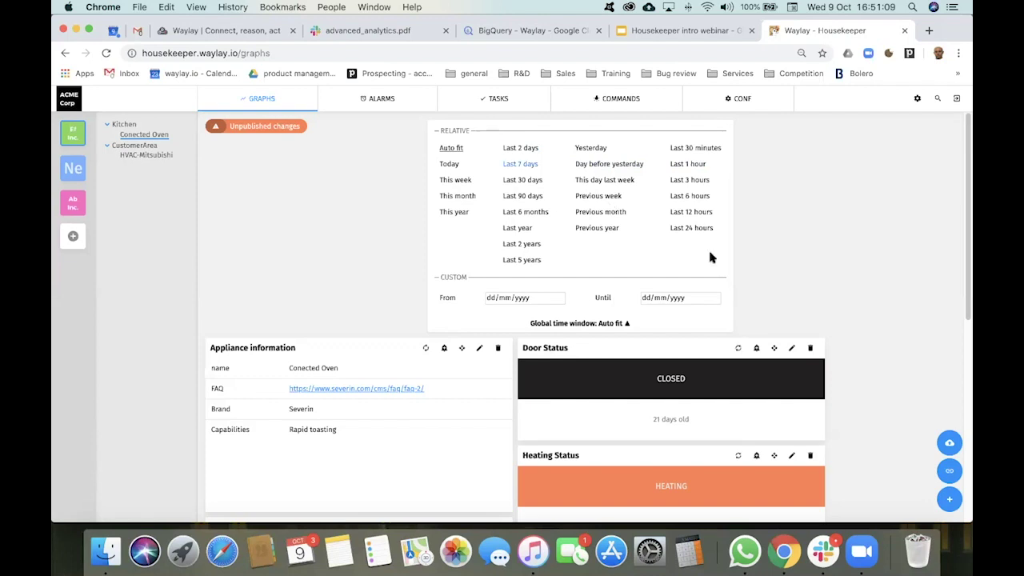
Step: Share the Conected Oven dashboard, confirming the override of the current shared version
left_click(591, 325)
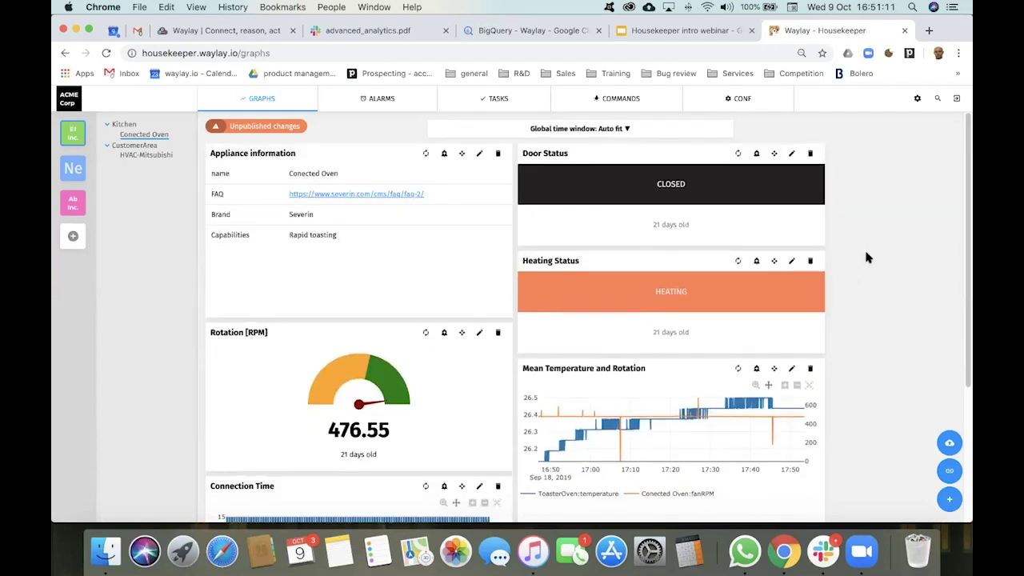
scroll(868, 257, "down", 5)
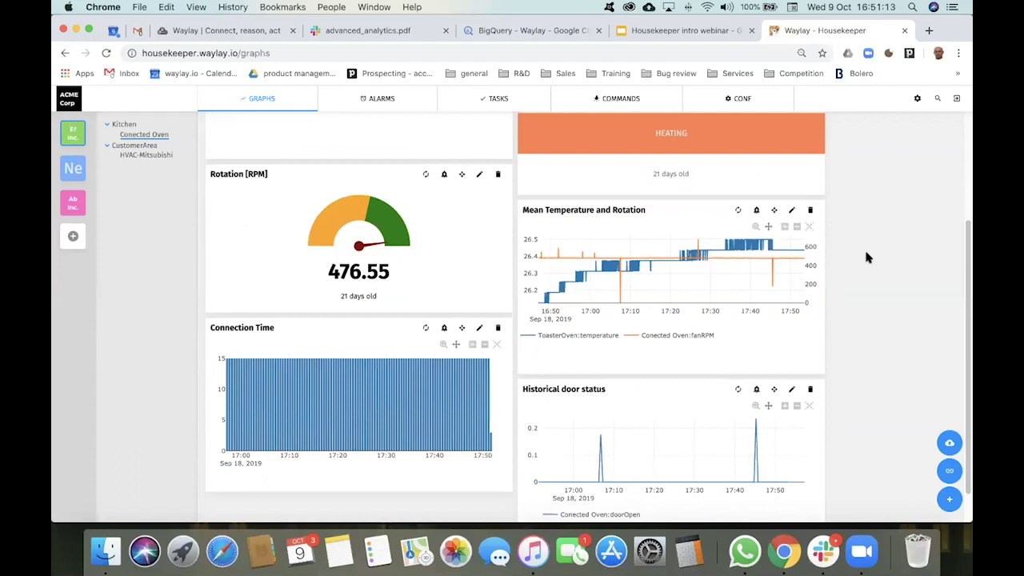
scroll(866, 255, "up", 5)
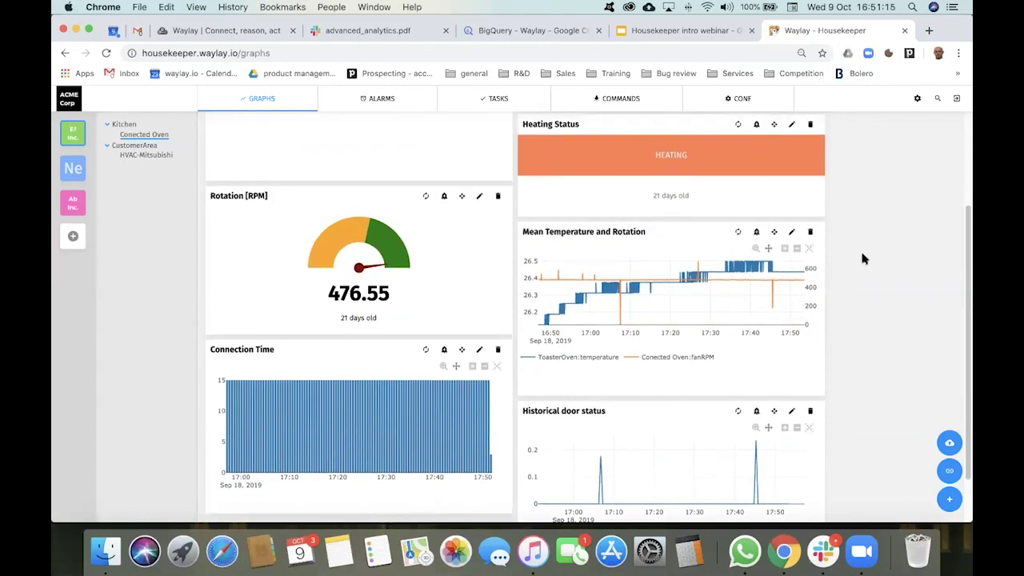
left_click(949, 445)
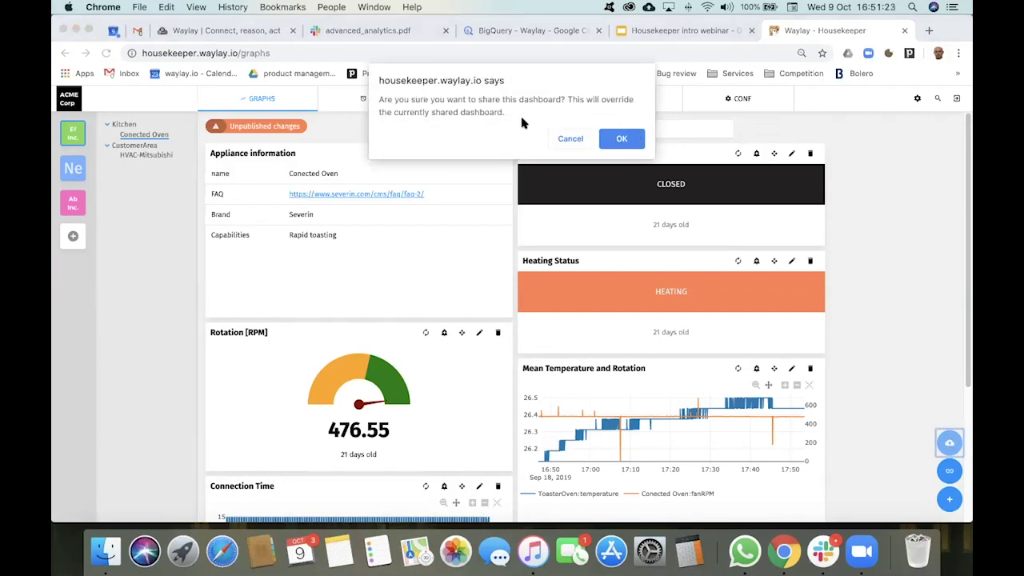
left_click(635, 141)
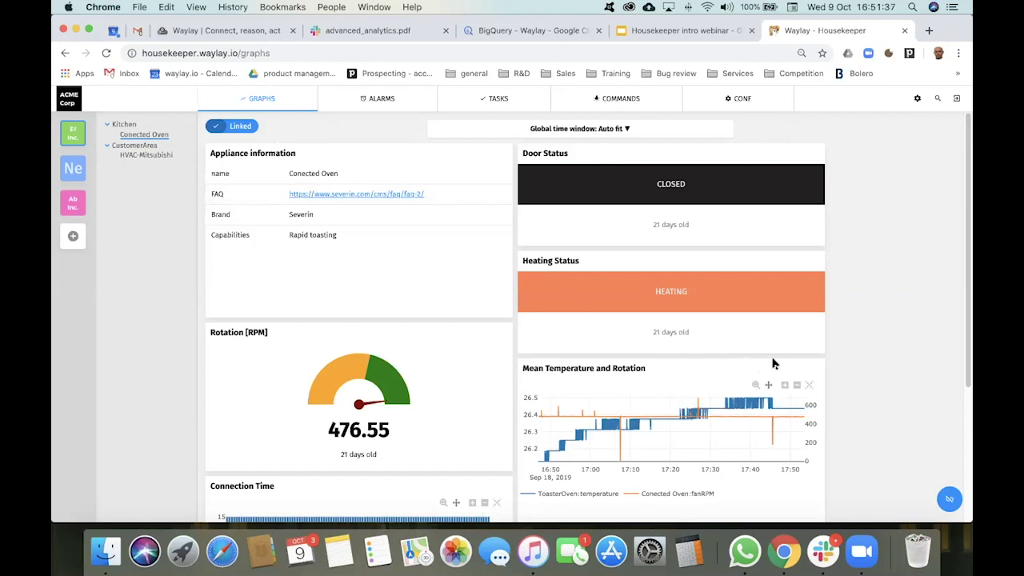
scroll(850, 366, "down", 5)
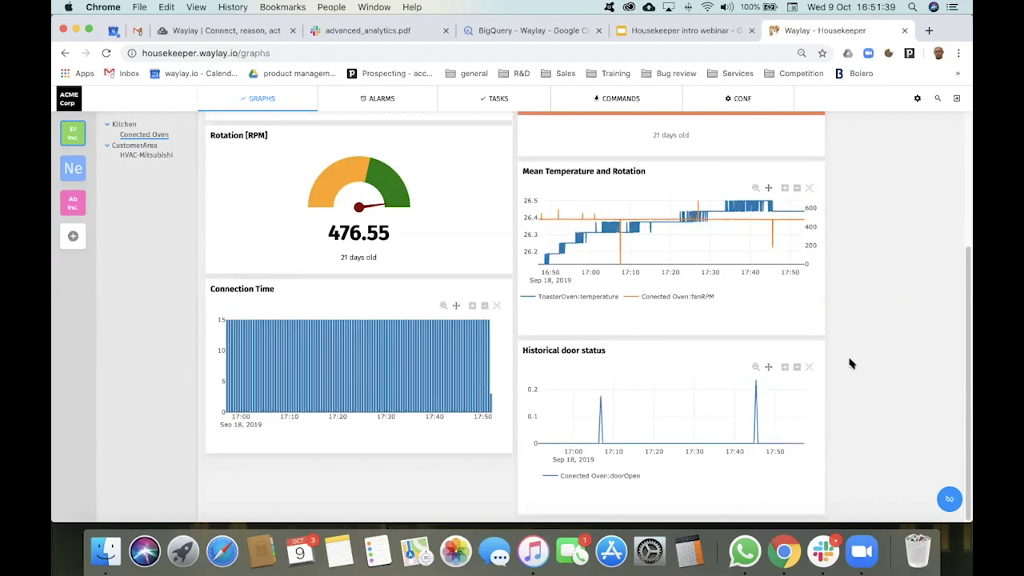
scroll(851, 364, "up", 5)
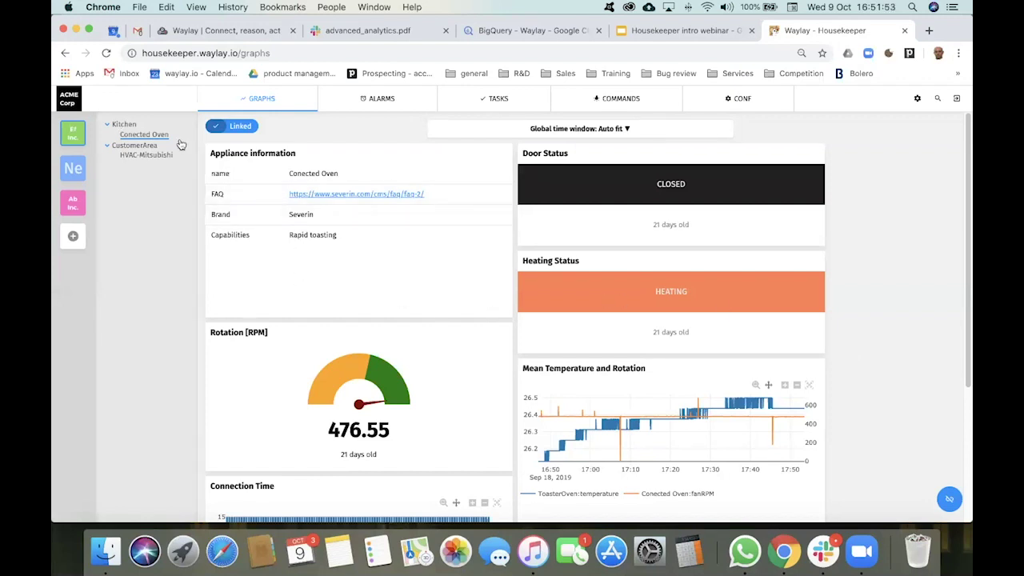
left_click(743, 99)
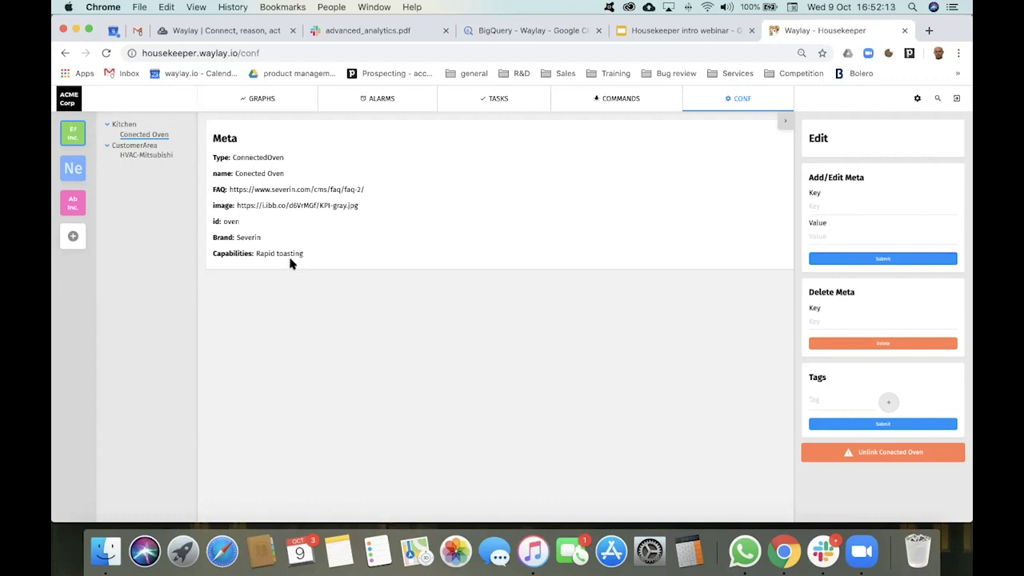
left_click_drag(213, 188, 409, 192)
left_click(385, 344)
left_click(148, 136)
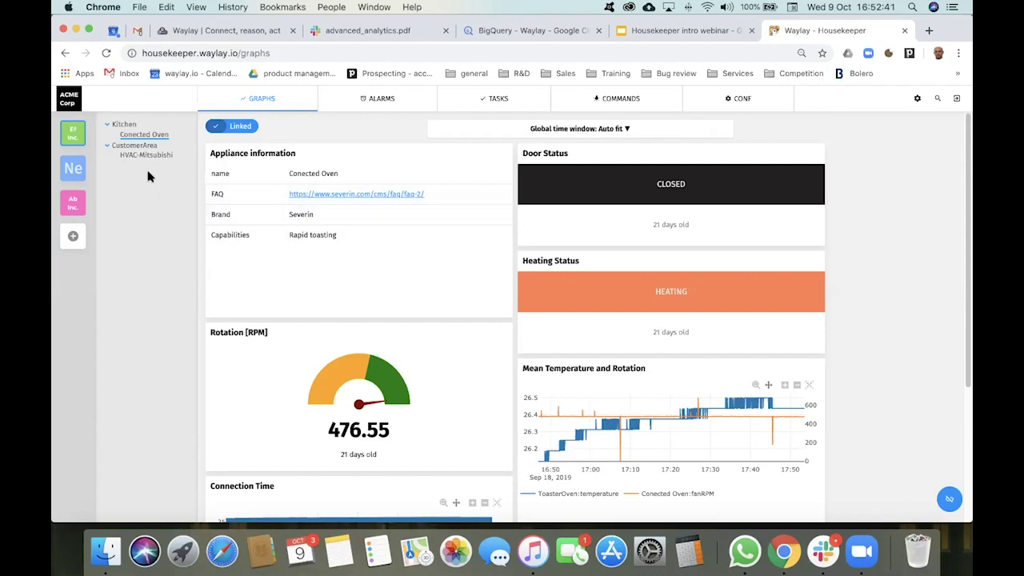
left_click(130, 125)
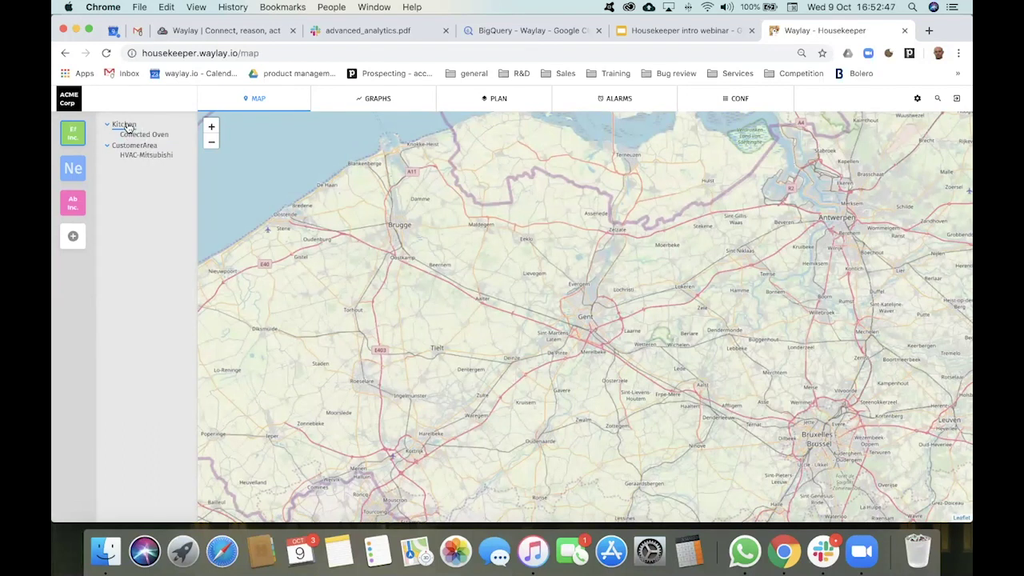
left_click(738, 100)
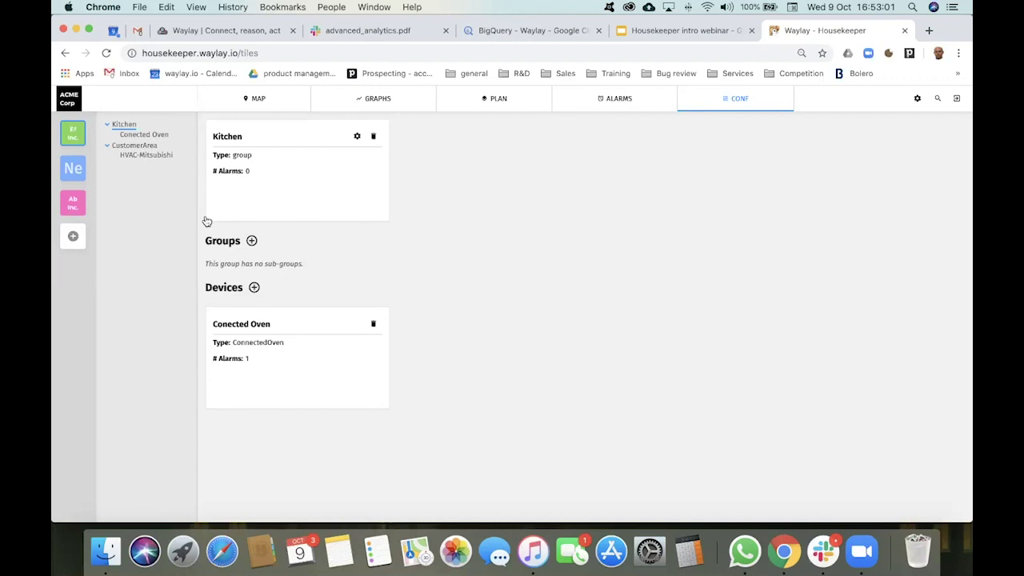
left_click(131, 148)
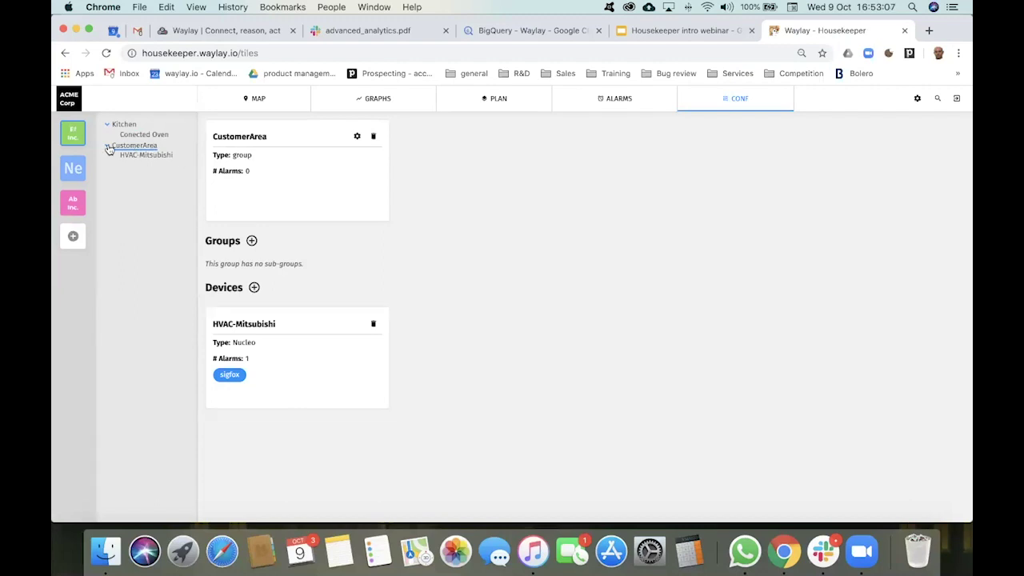
left_click(73, 135)
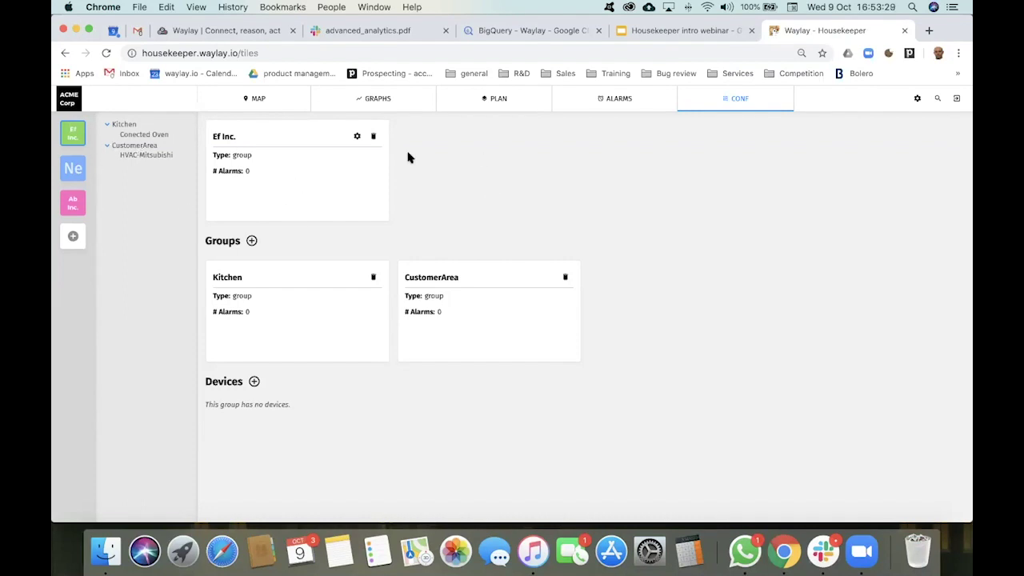
left_click(161, 136)
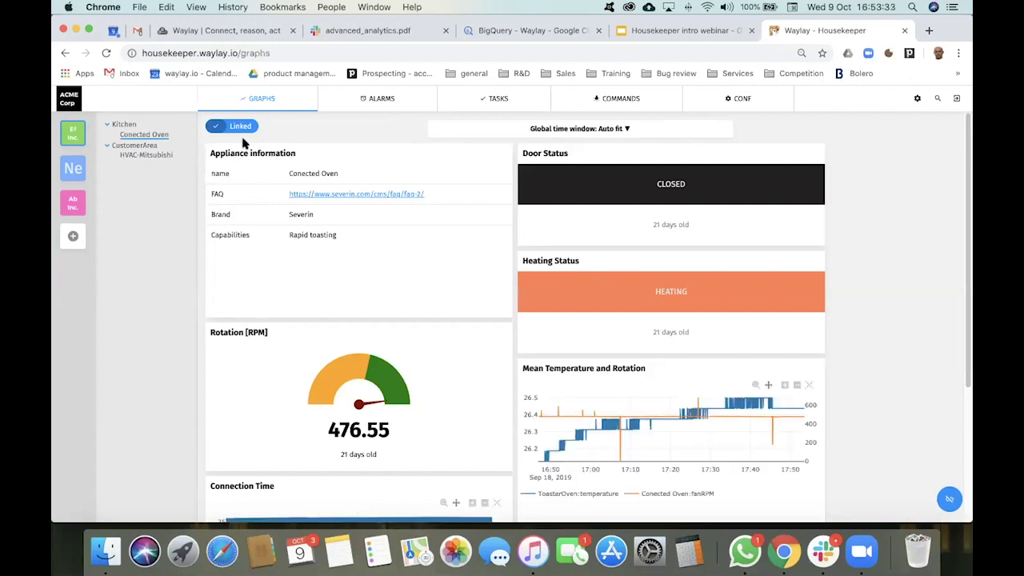
Step: View the oven's ALARMS, checking the Severity filter options, with the MINOR Efficiency Alarm listed
left_click(395, 106)
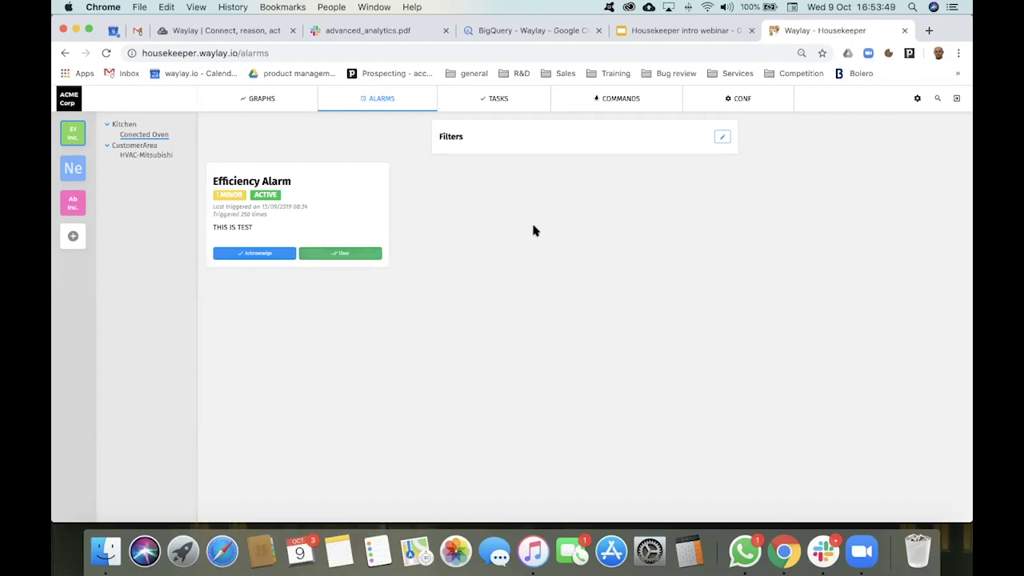
left_click(722, 138)
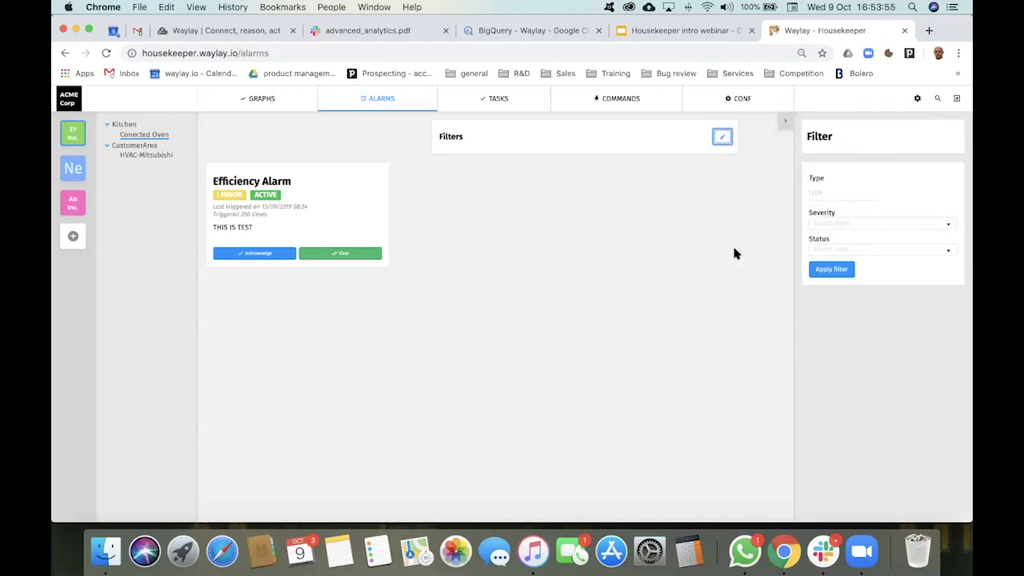
left_click(886, 225)
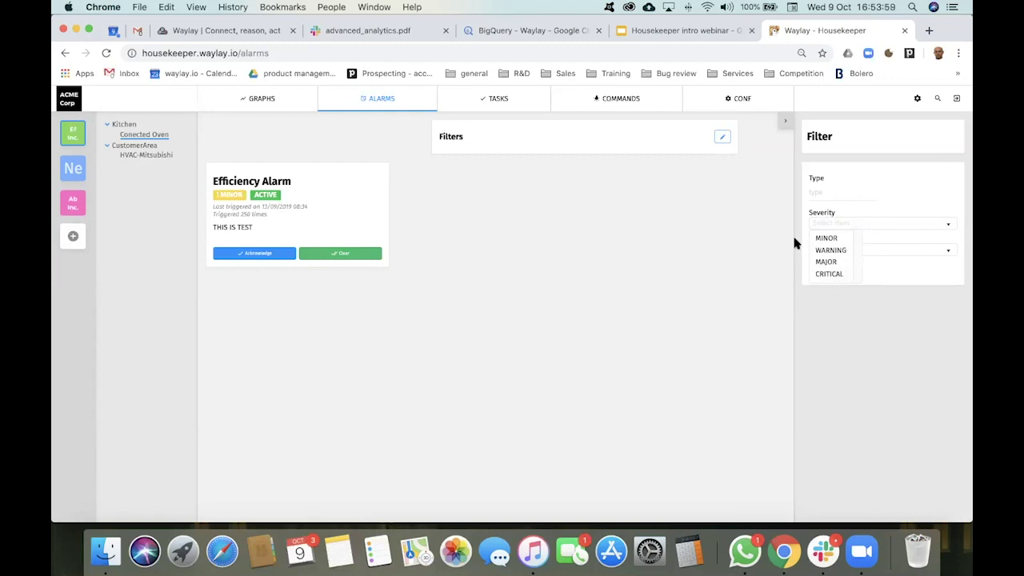
left_click(783, 121)
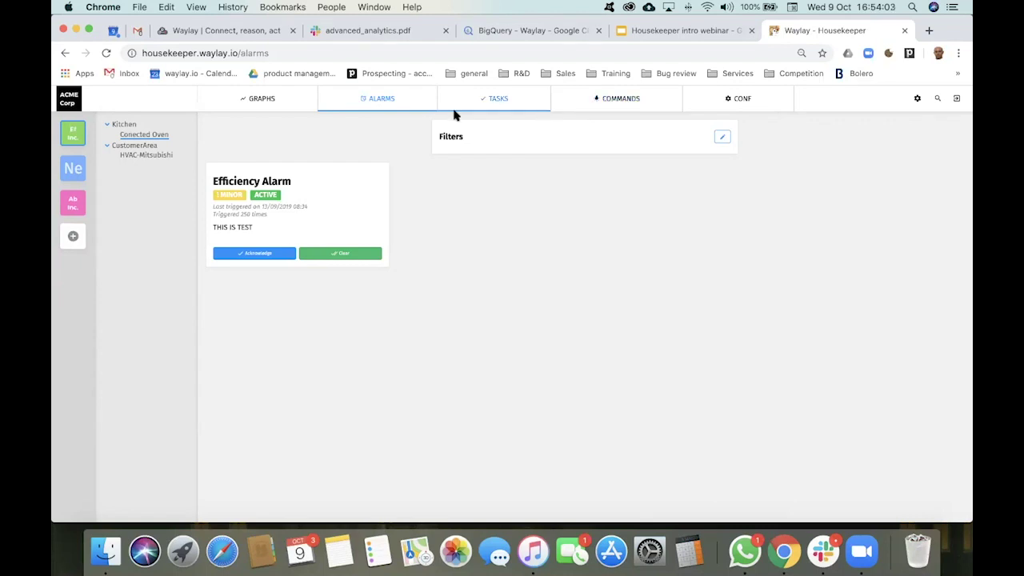
Step: Look at the oven's TASKS, then reopen the Conected Oven graphs dashboard
left_click(498, 99)
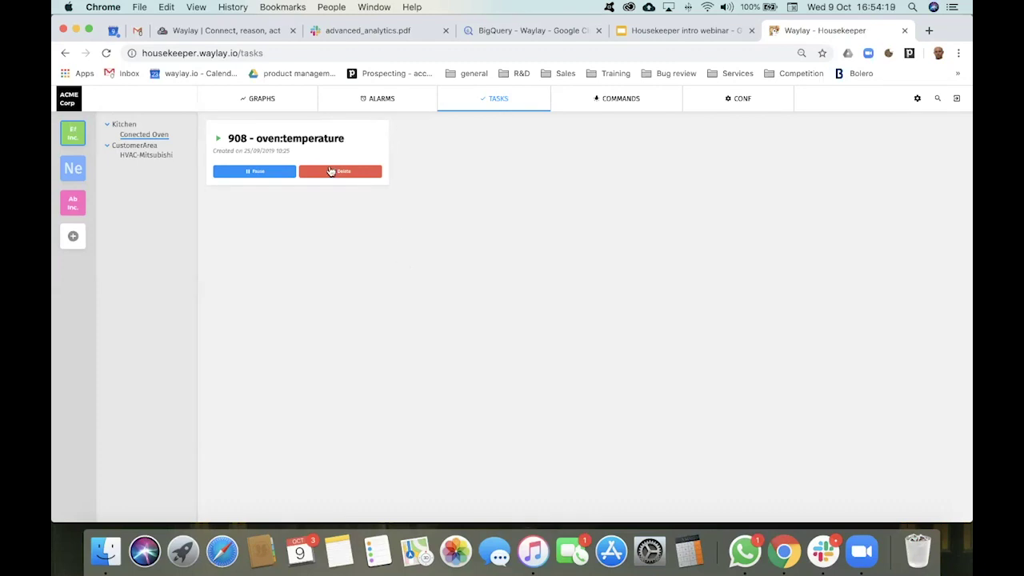
left_click(158, 137)
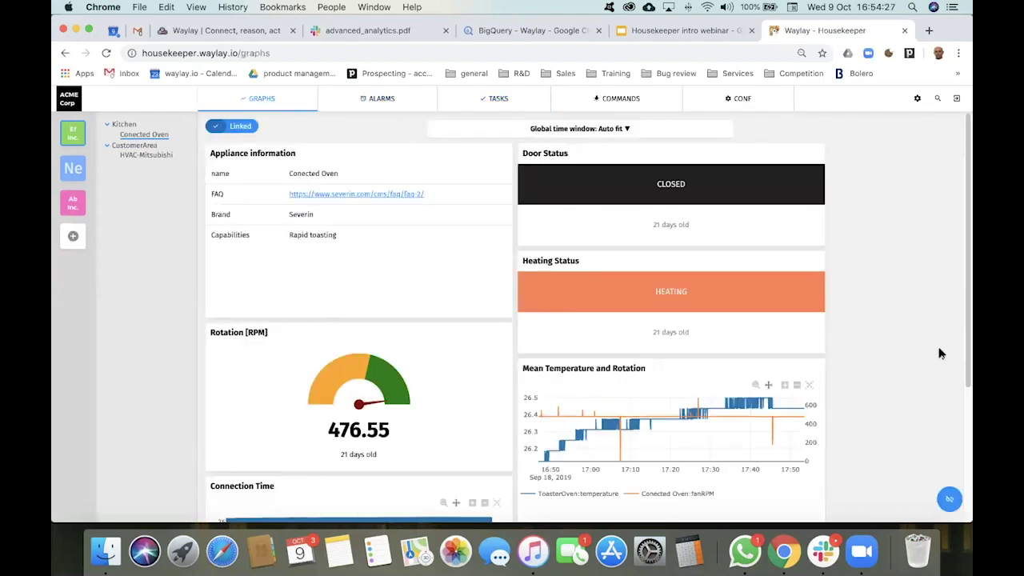
Step: Unlock the dashboard for editing and open Set new alarm on the Historical door status widget
scroll(908, 367, "down", 2)
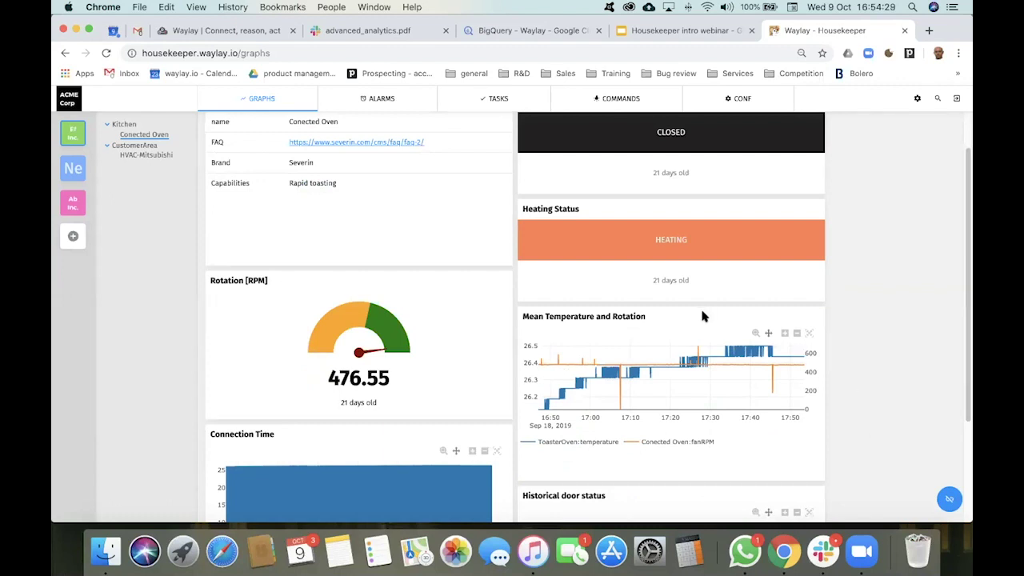
left_click(950, 500)
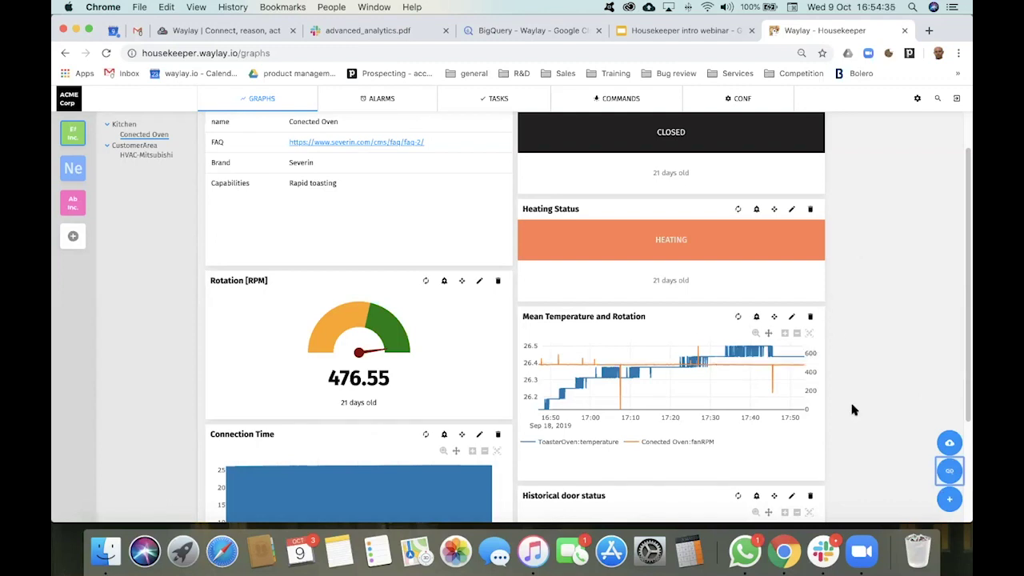
scroll(852, 409, "down", 3)
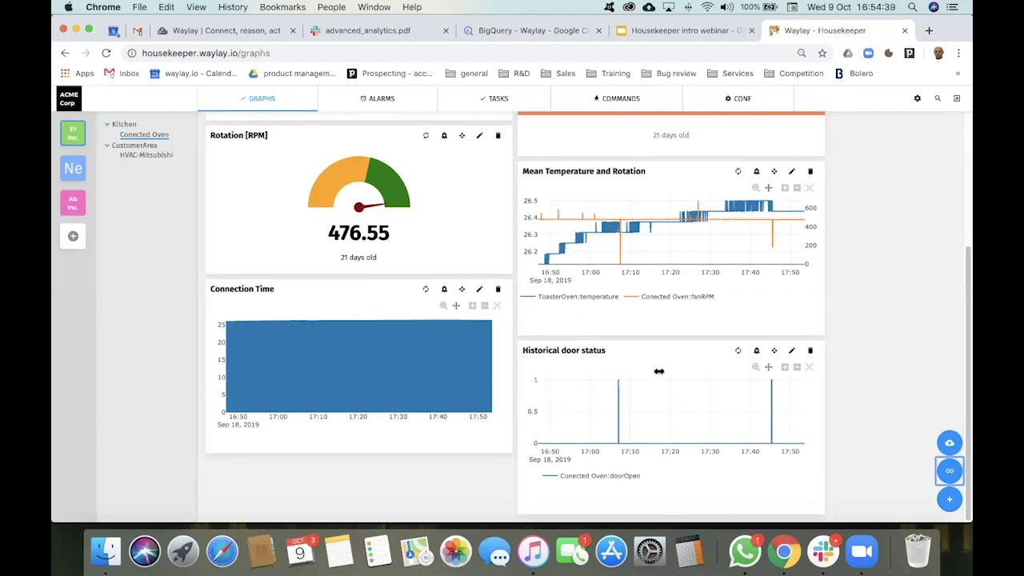
left_click(757, 352)
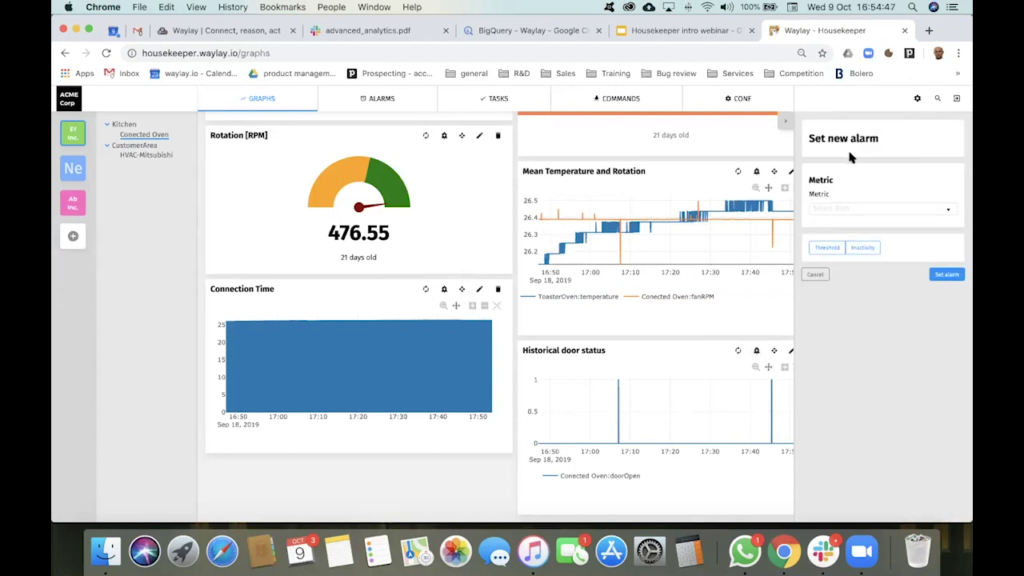
Step: Make the alarm a Threshold condition on doorOpen triggering Above the threshold
left_click(868, 213)
left_click(842, 263)
left_click(830, 250)
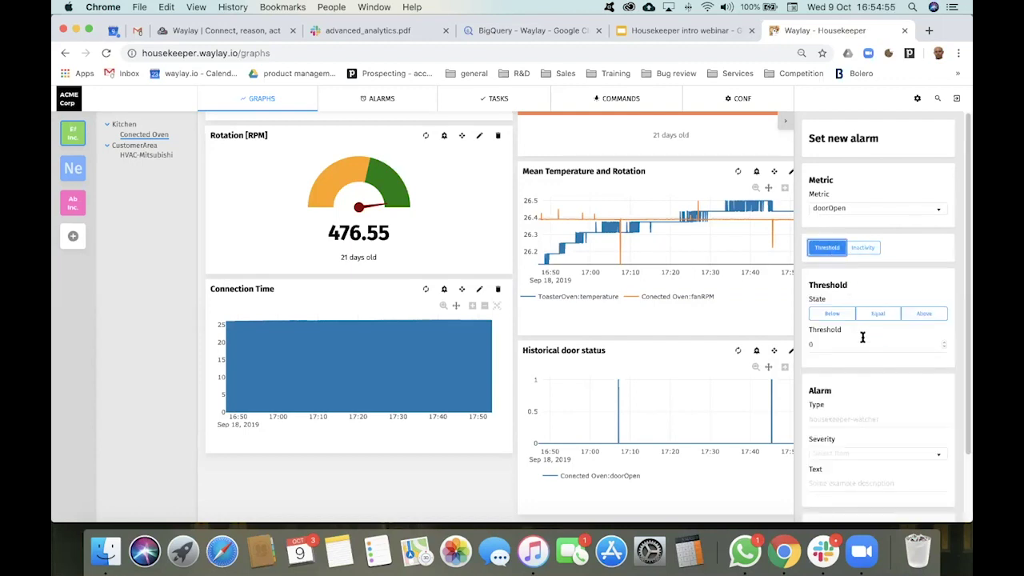
left_click(817, 343)
left_click(915, 314)
left_click(833, 348)
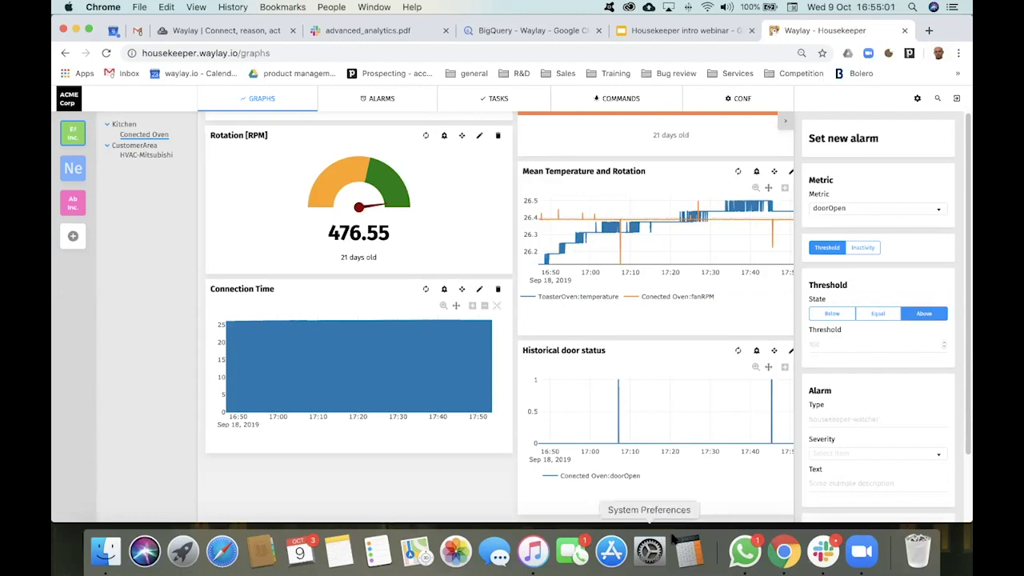
scroll(839, 420, "down", 2)
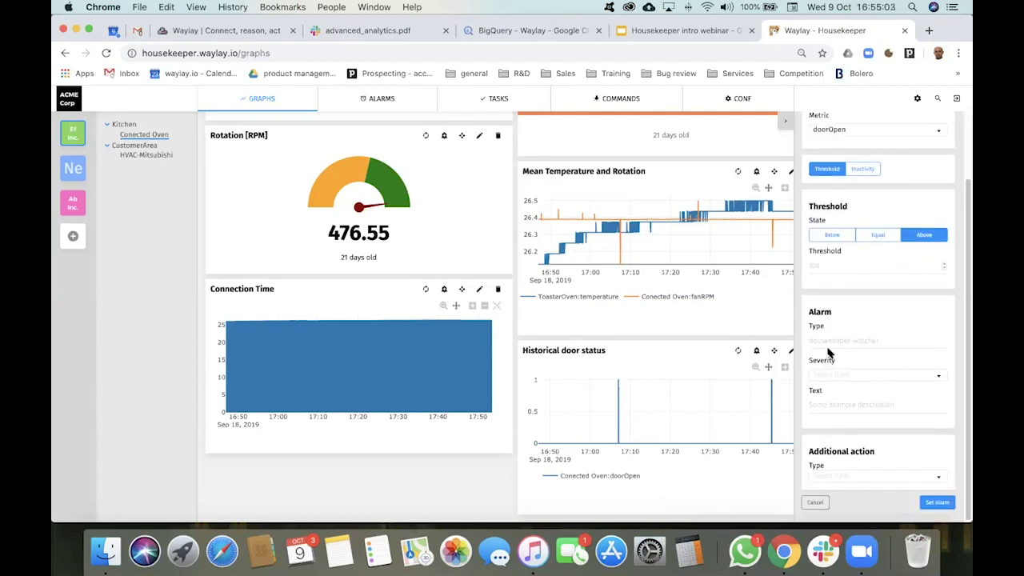
Step: Set alarm type 'Door open alarm', severity MAJOR, and text 'Door open - dangerous'
left_click(835, 343)
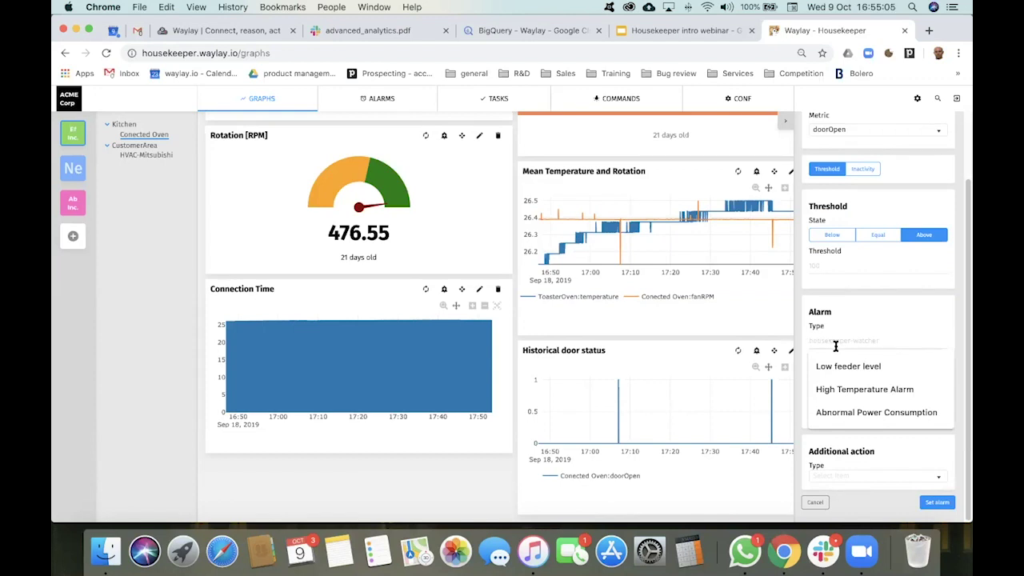
type("Door open alarm")
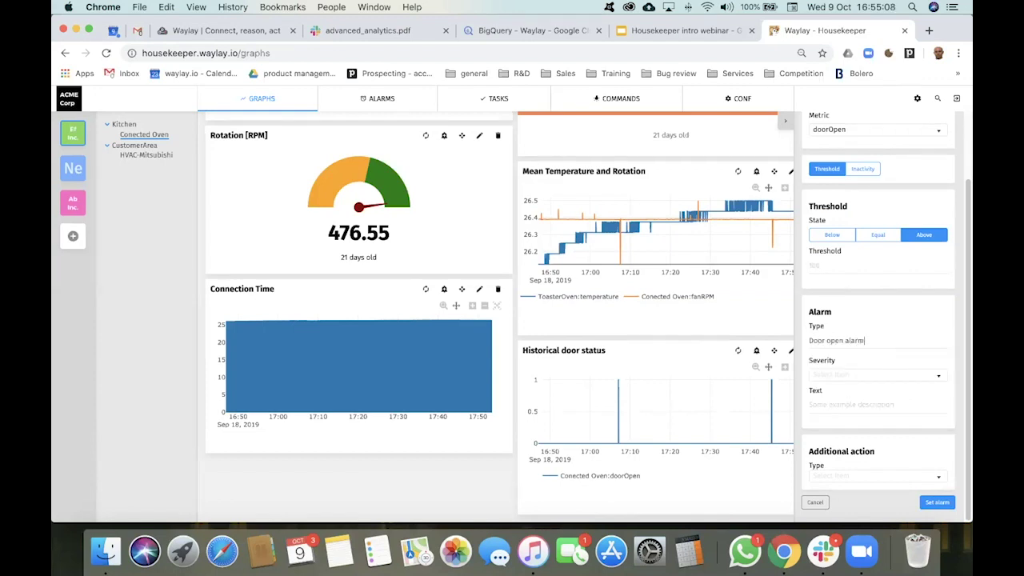
left_click(836, 376)
left_click(834, 415)
left_click(832, 405)
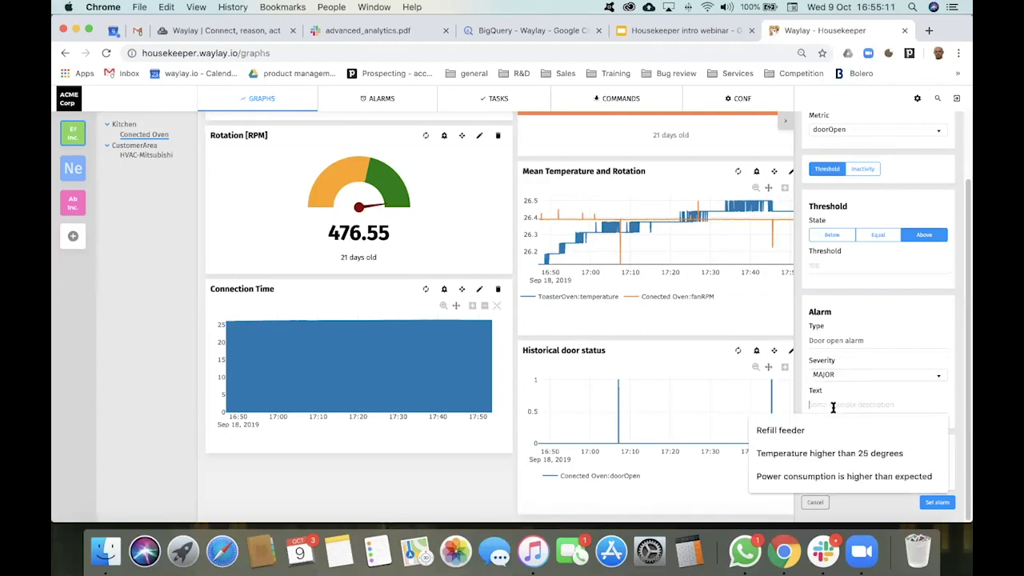
type("Door open - dangerous")
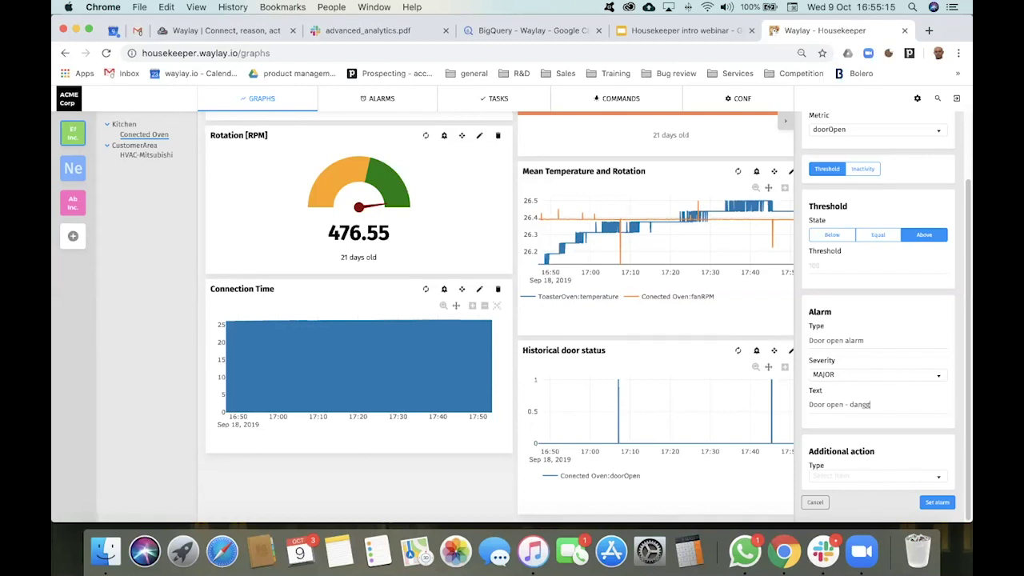
left_click(847, 477)
left_click(861, 493)
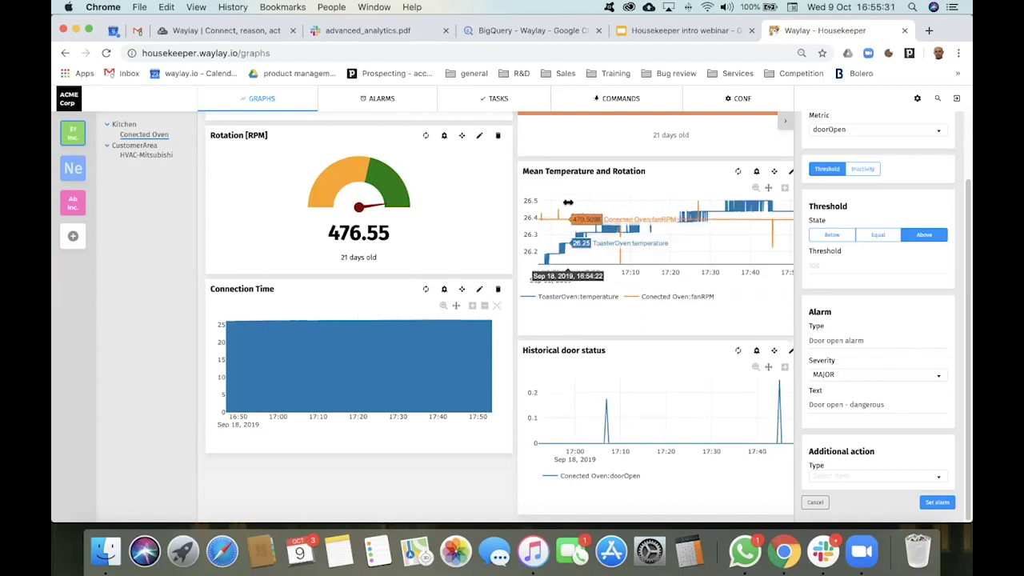
Step: Check the oven's Tasks page, where task 908 - oven:temperature is listed
left_click(518, 99)
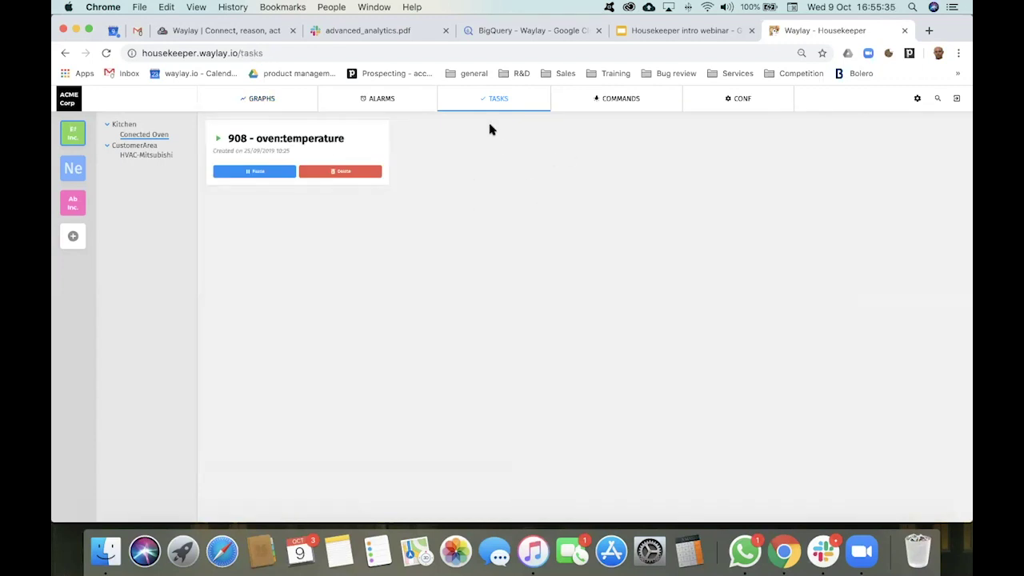
left_click(402, 104)
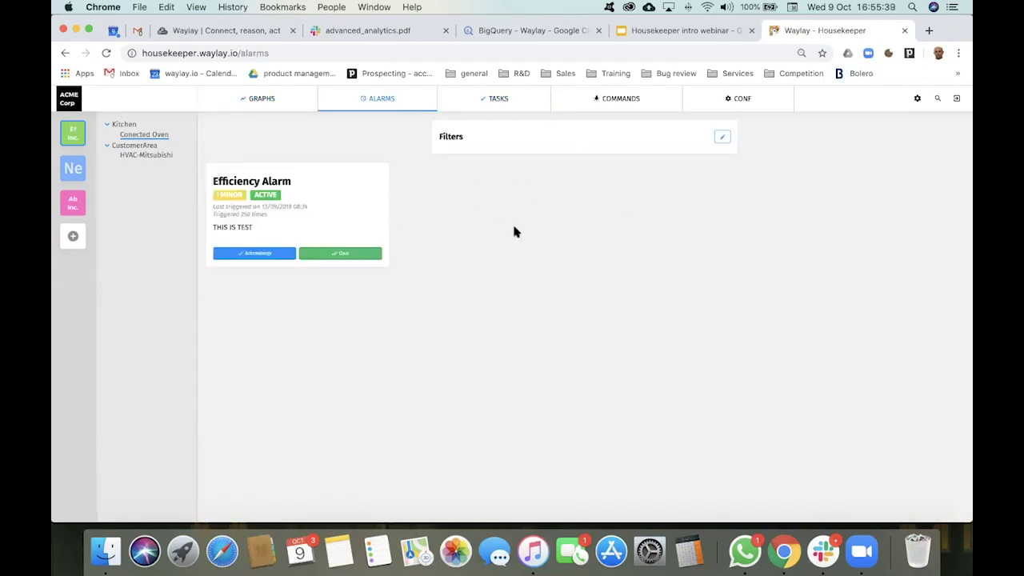
left_click(496, 98)
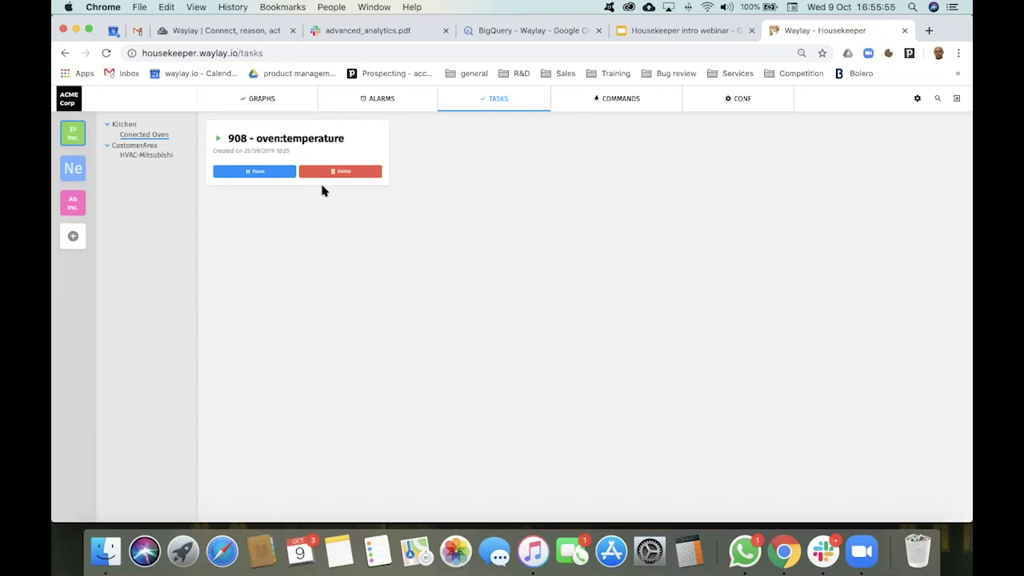
left_click(929, 32)
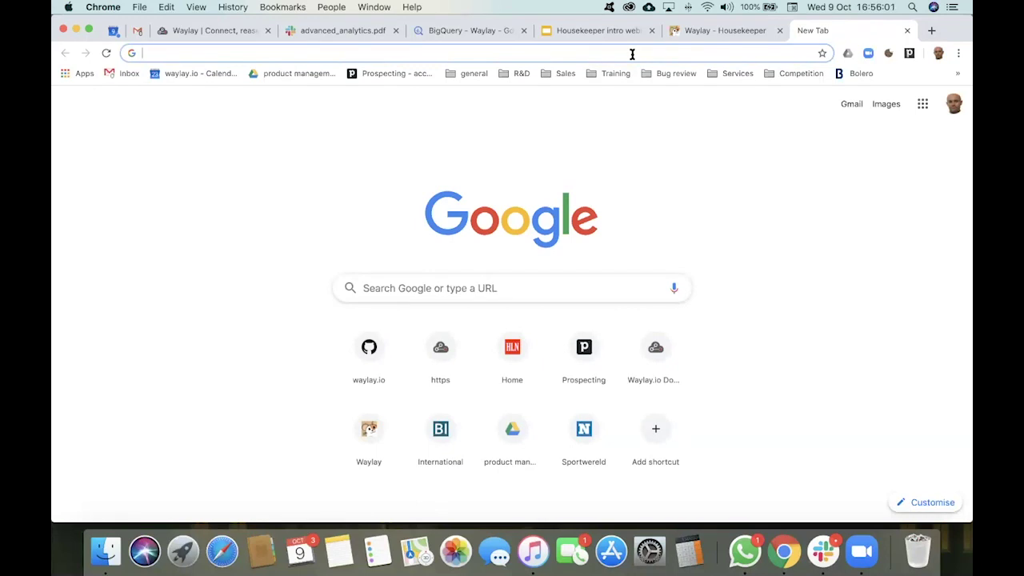
Step: Open the Tasks list on demo.waylay.io and filter it by 908
type("demo")
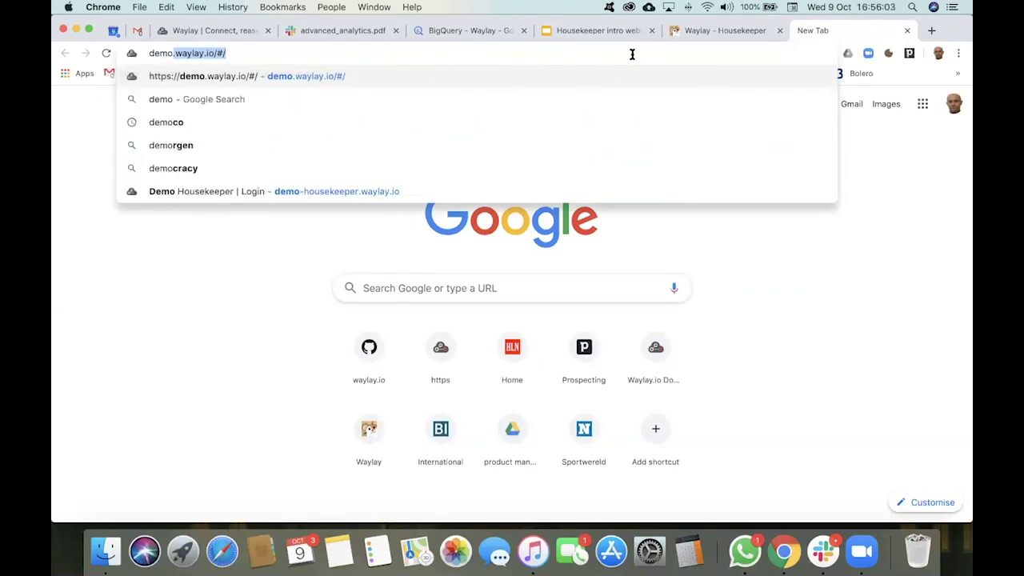
key("Return")
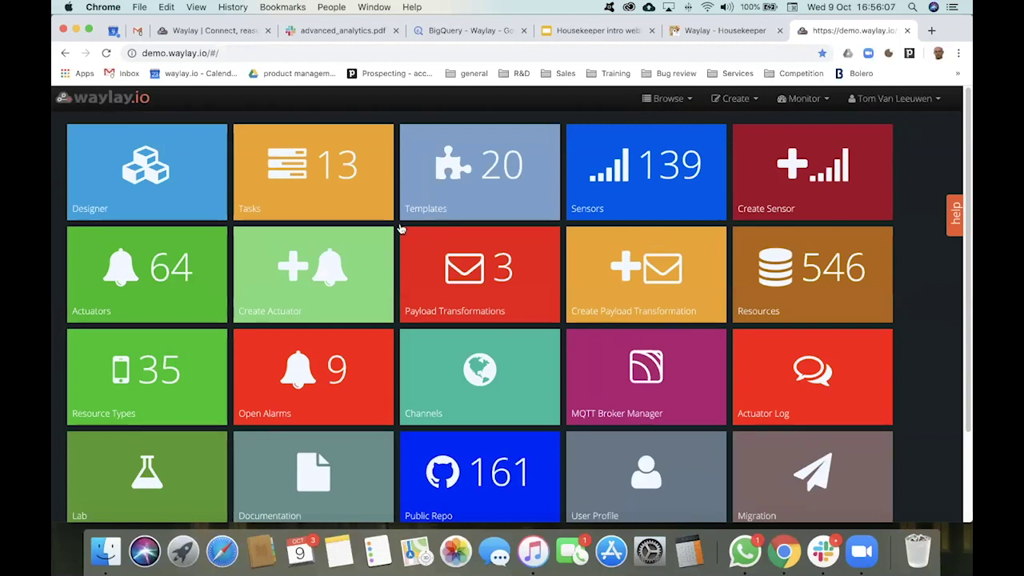
left_click(334, 194)
left_click(716, 34)
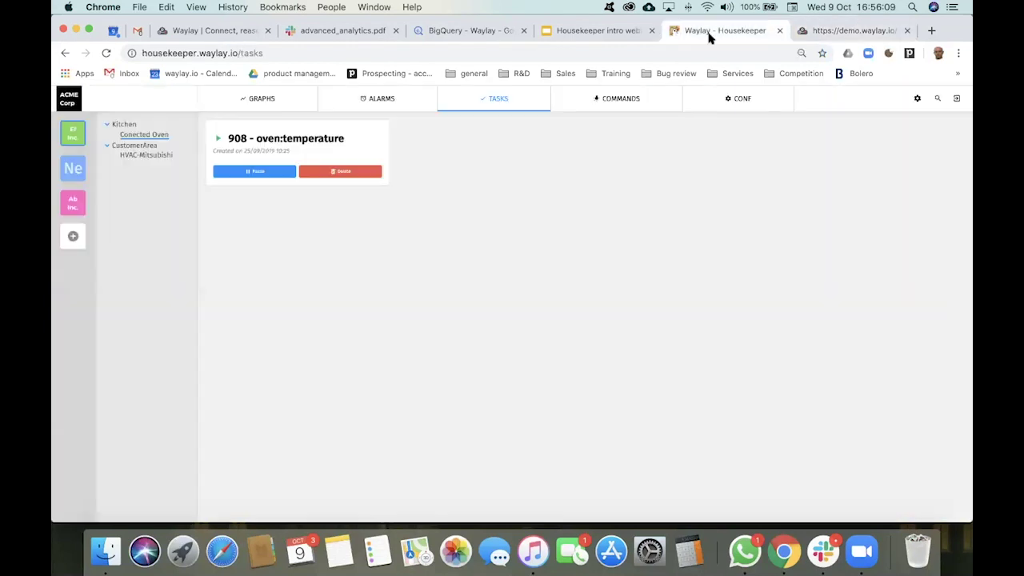
left_click(852, 30)
left_click(122, 161)
type("90-89")
key("BackSpace")
key("BackSpace")
key("BackSpace")
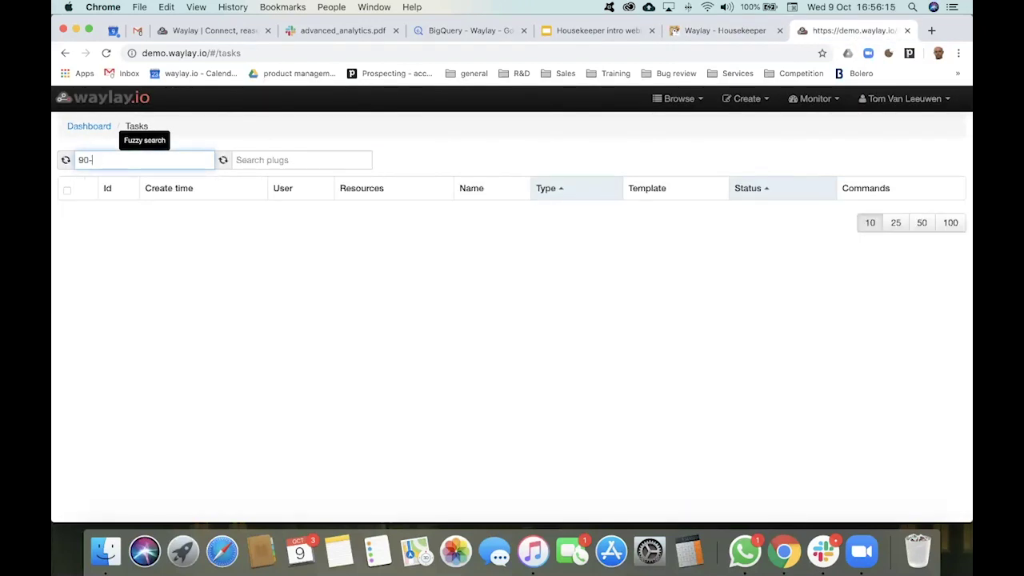
type("8")
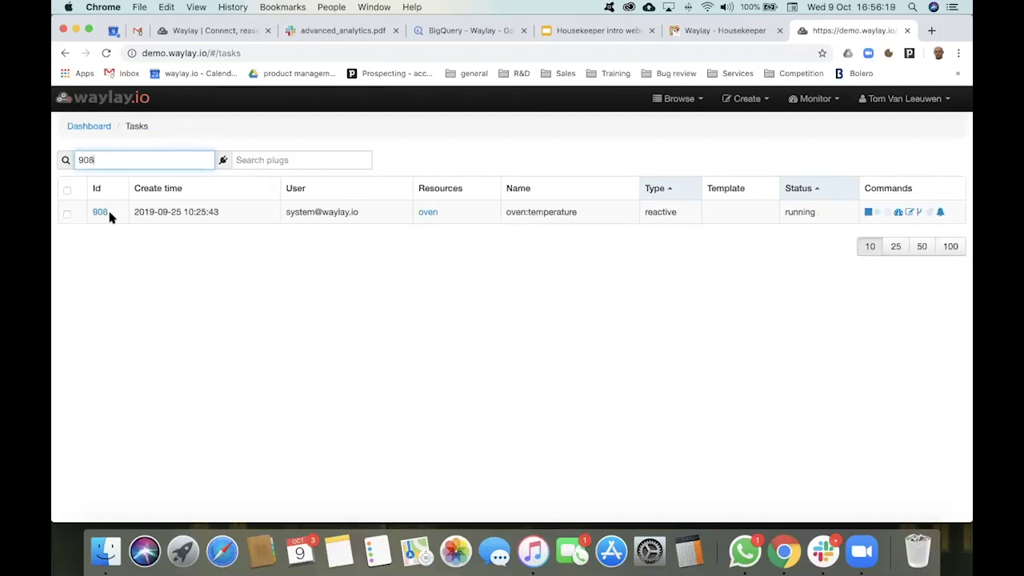
Step: Open task 908's flow diagram and drag its trigger node lower
left_click(108, 214)
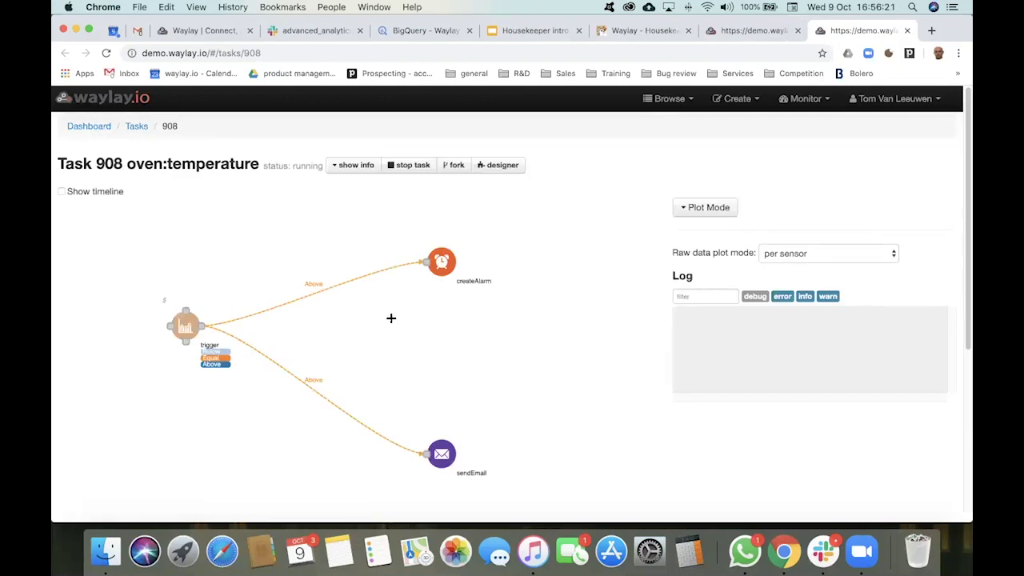
scroll(390, 300, "down", 1)
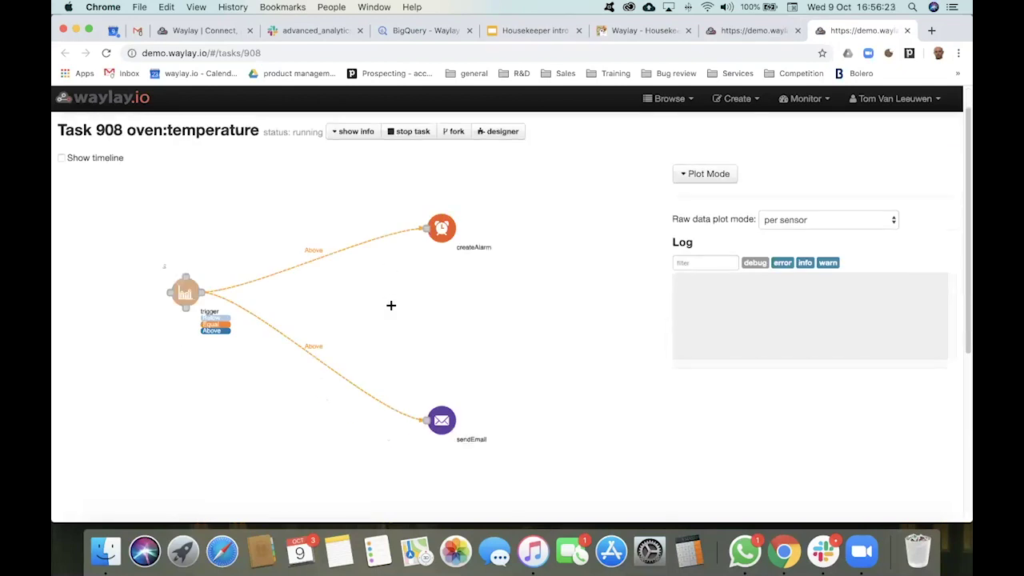
left_click_drag(181, 289, 184, 329)
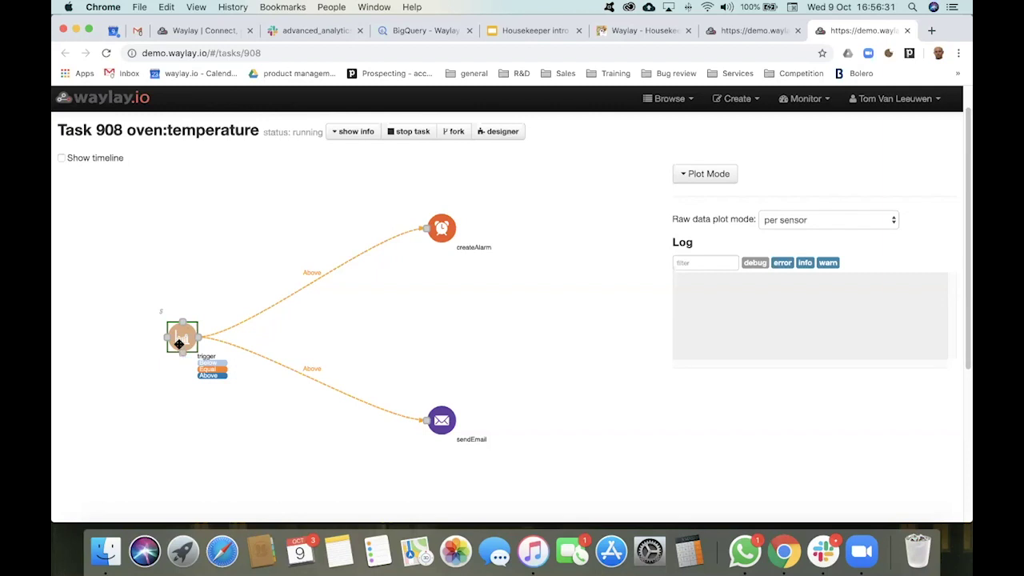
Step: Inspect the createAlarm and sendEmail nodes, nudge the trigger back up, and return to Housekeeper
left_click(436, 228)
left_click(450, 428)
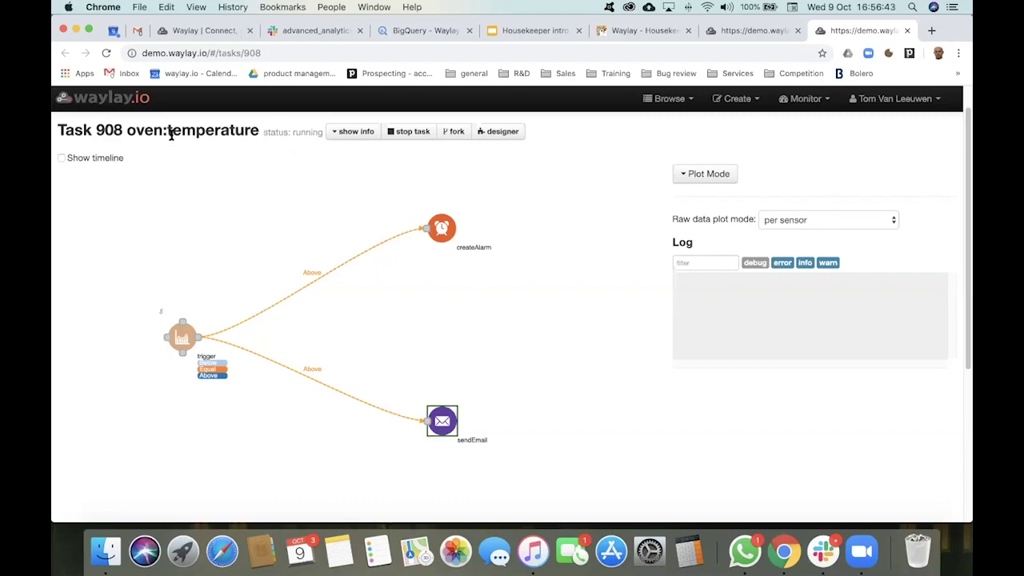
left_click_drag(183, 335, 193, 312)
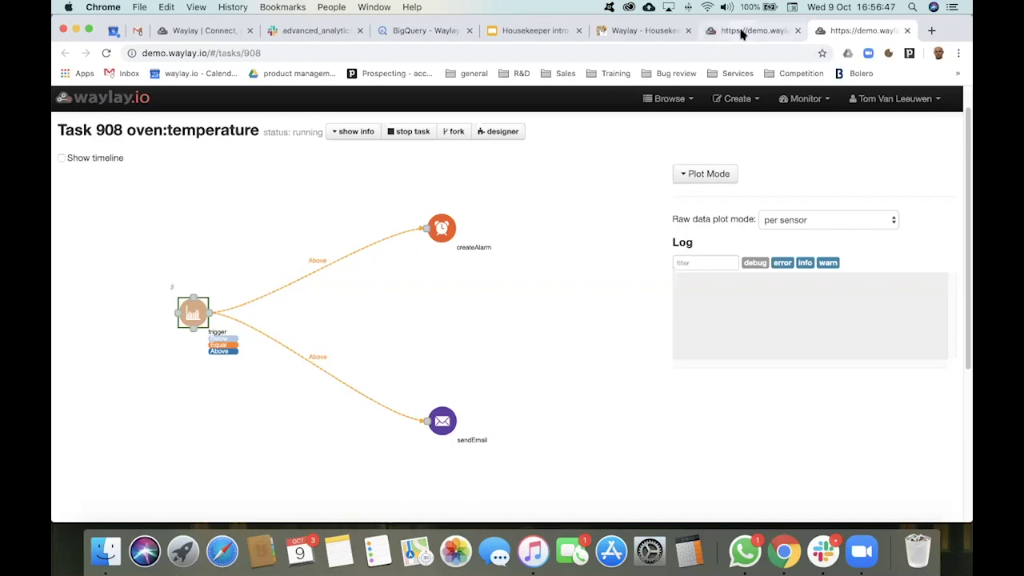
left_click(653, 30)
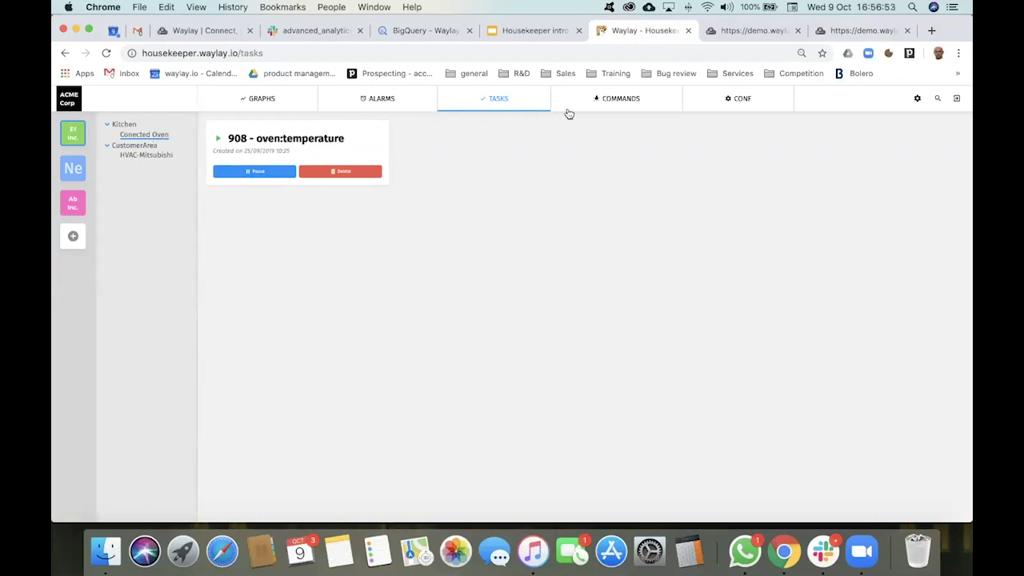
Step: Show the oven's COMMANDS page with its TurnOn and TurnOff commands
left_click(628, 107)
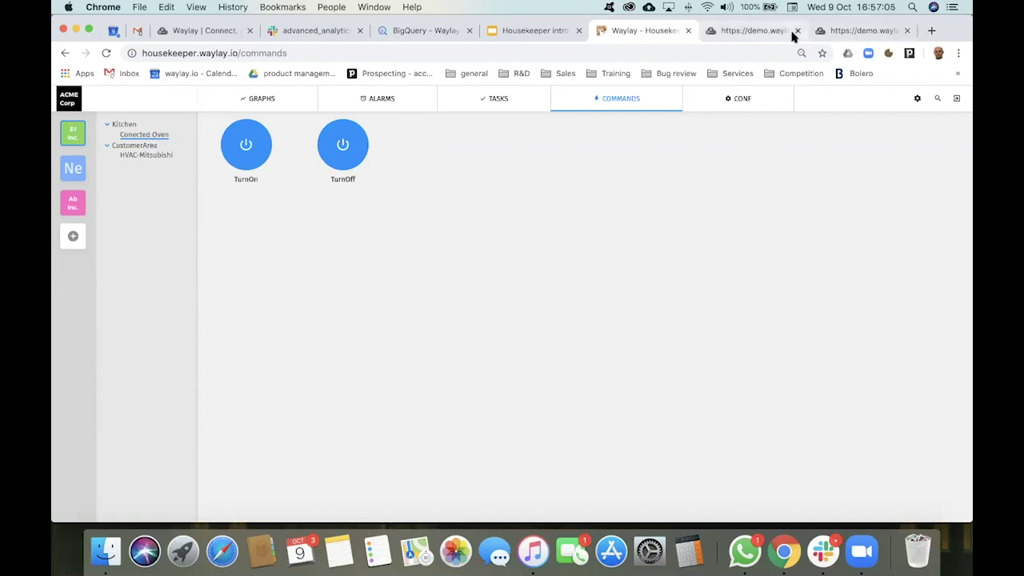
Step: From the console dashboard, search the Resources list for 'oven'
left_click(768, 30)
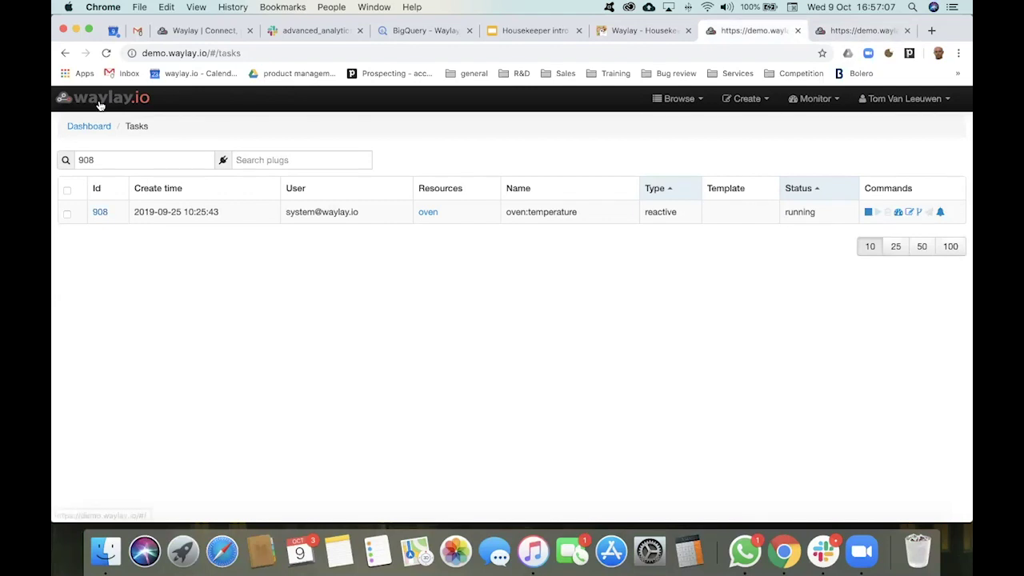
left_click(99, 102)
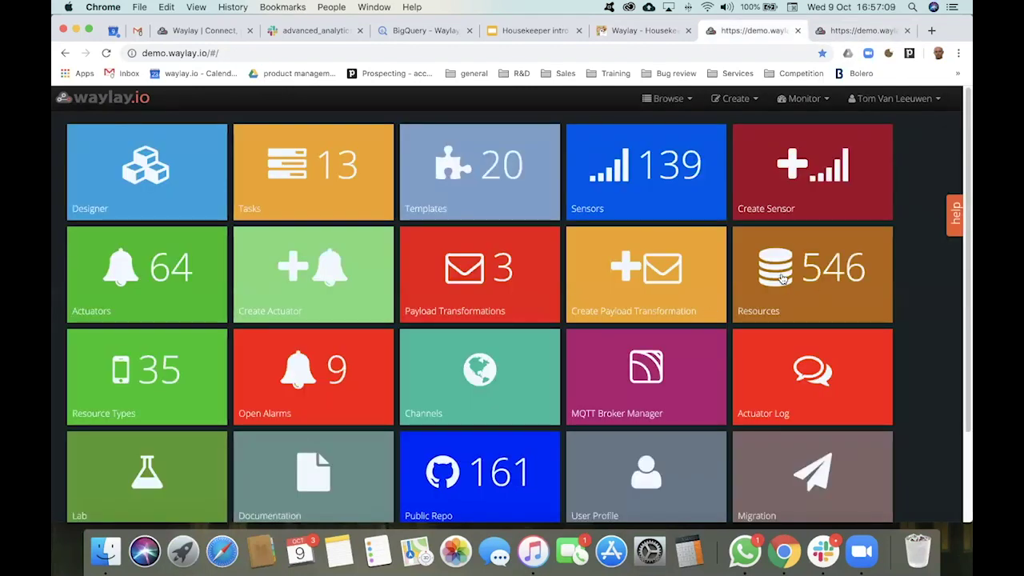
left_click(783, 280)
left_click(128, 161)
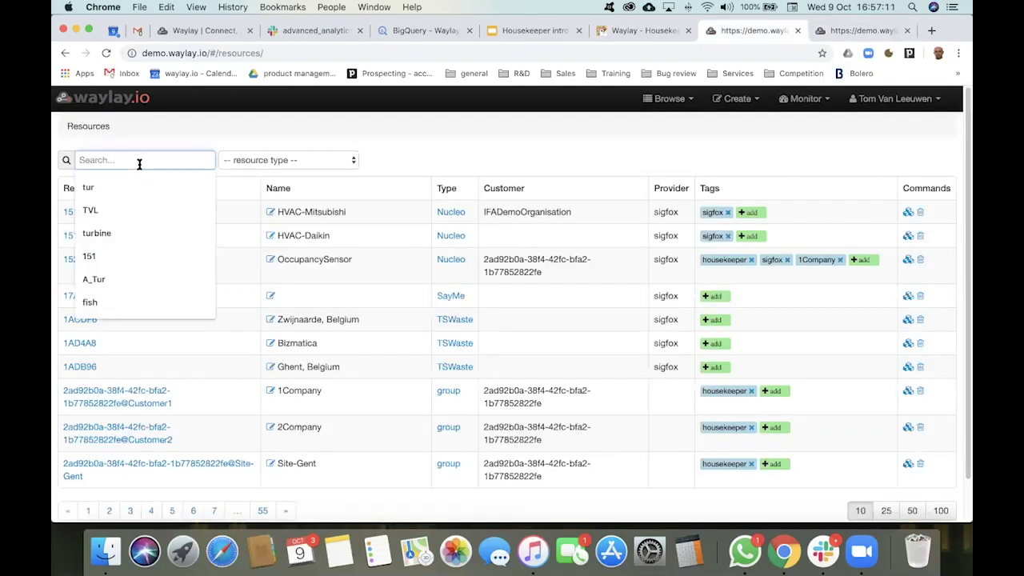
type("15")
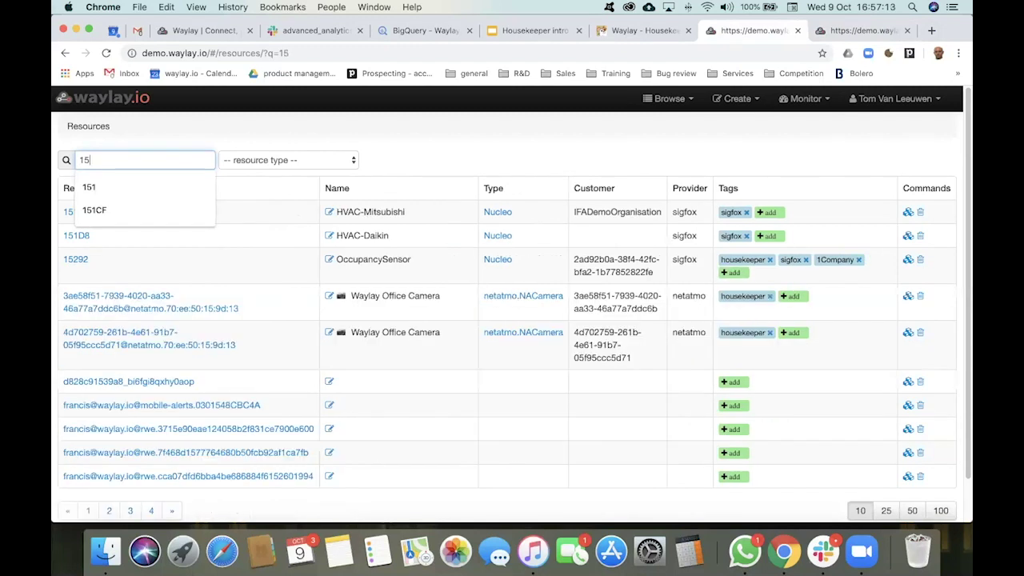
key("BackSpace")
type("oven")
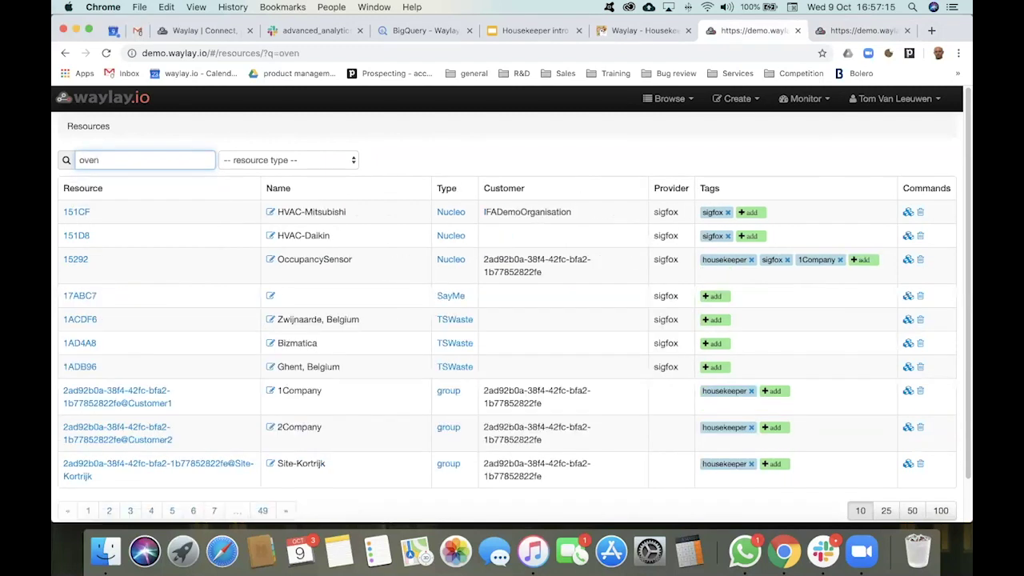
Step: Open the oven resource, highlight its commands metadata (TurnOn, MQTTCommandsO), then return to Housekeeper's Commands view
left_click(71, 212)
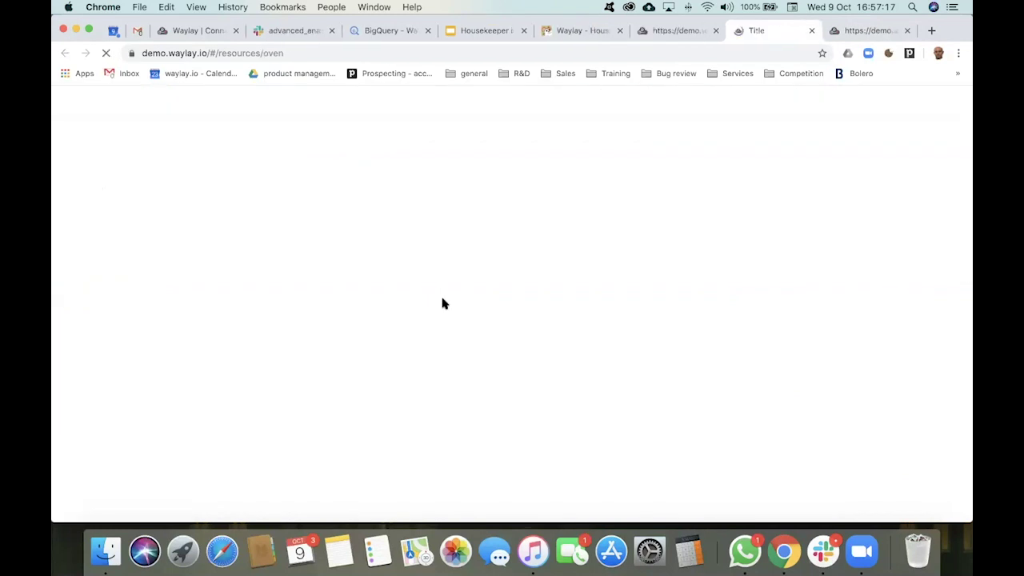
scroll(437, 290, "down", 2)
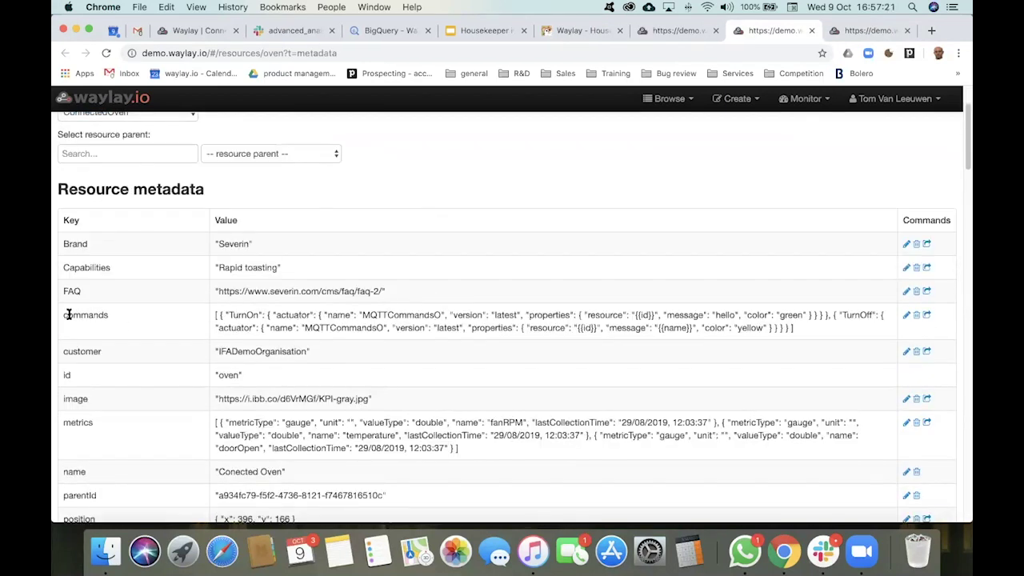
double_click(63, 315)
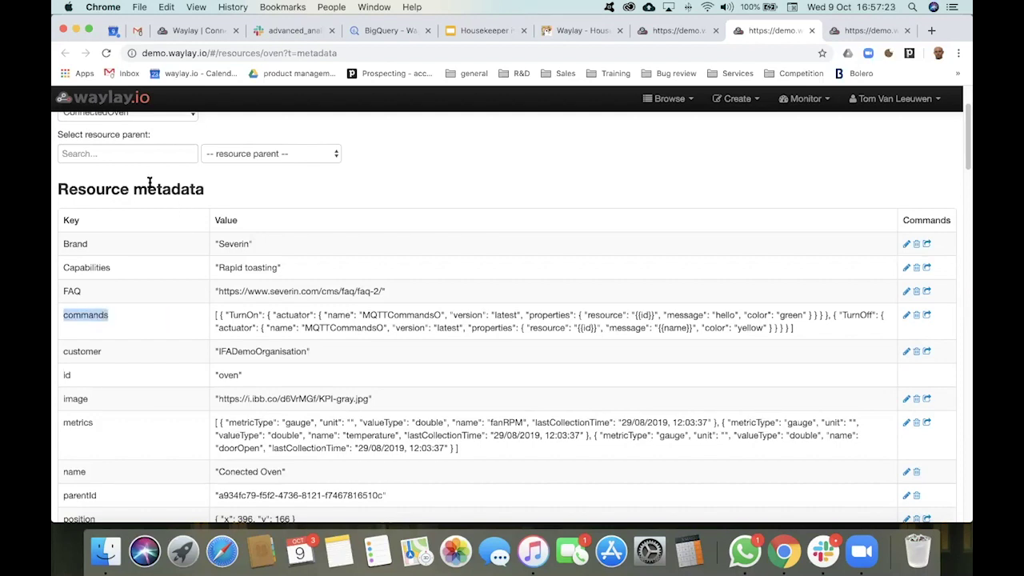
left_click_drag(225, 315, 262, 314)
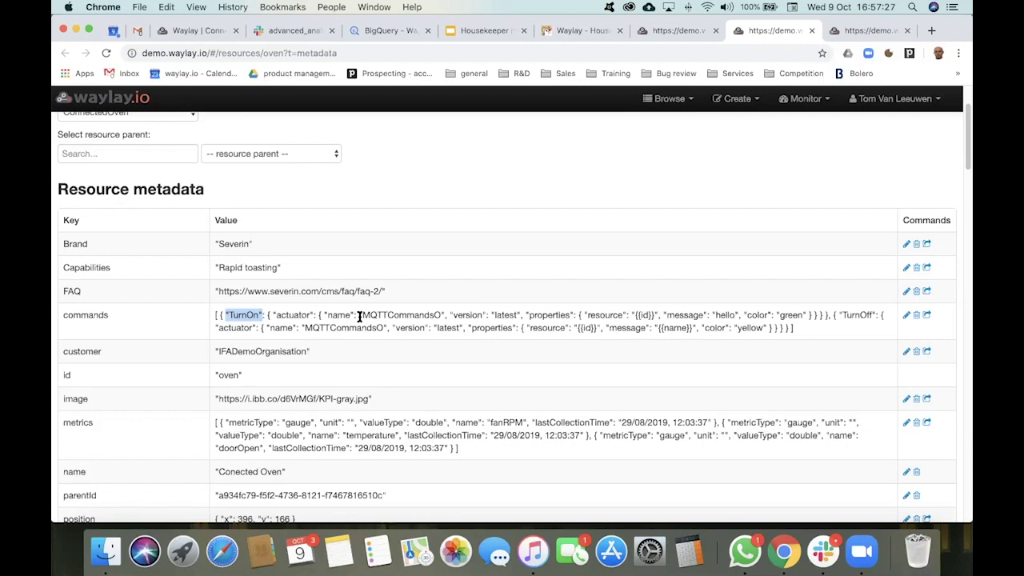
left_click_drag(360, 315, 453, 315)
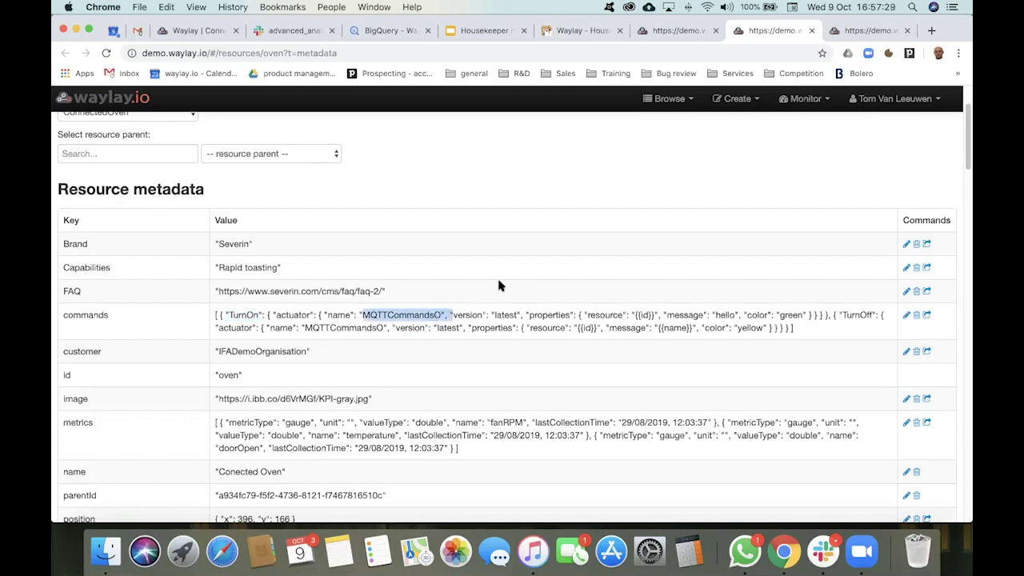
left_click(675, 30)
left_click(601, 30)
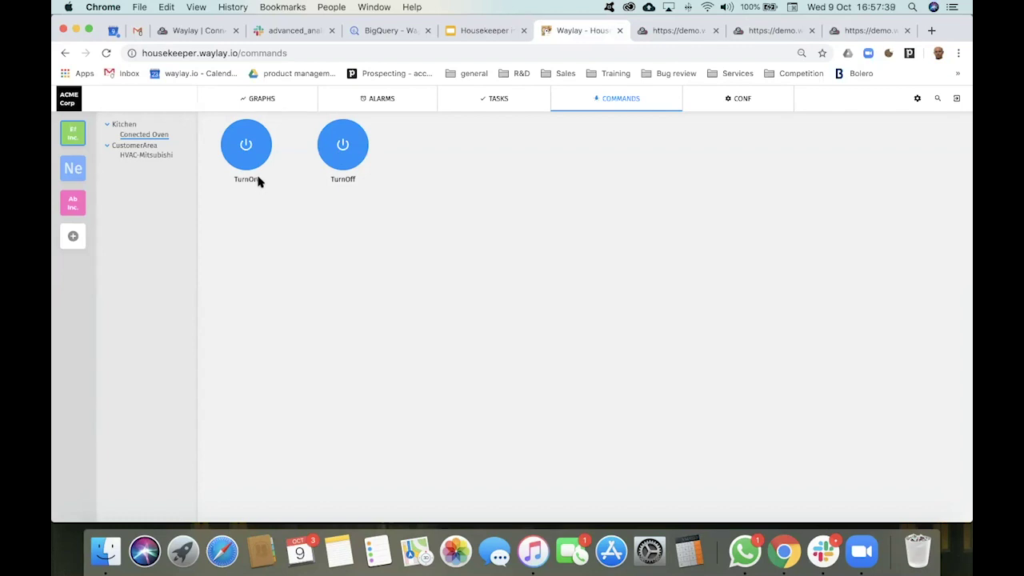
Step: Open Kitchen's map, then check the oven's customer IFADemoOrganisation in the console search results
left_click(124, 126)
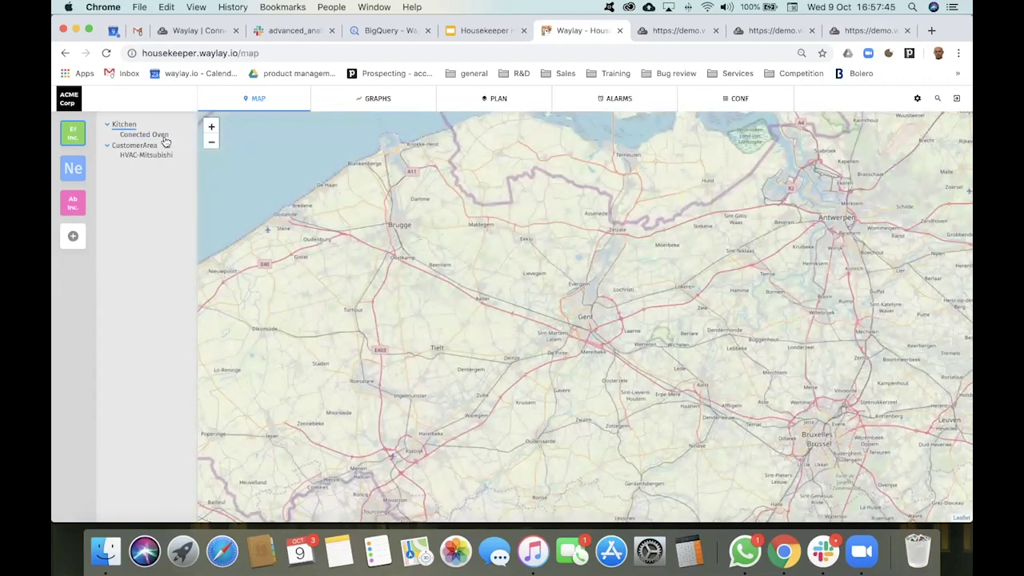
left_click(681, 30)
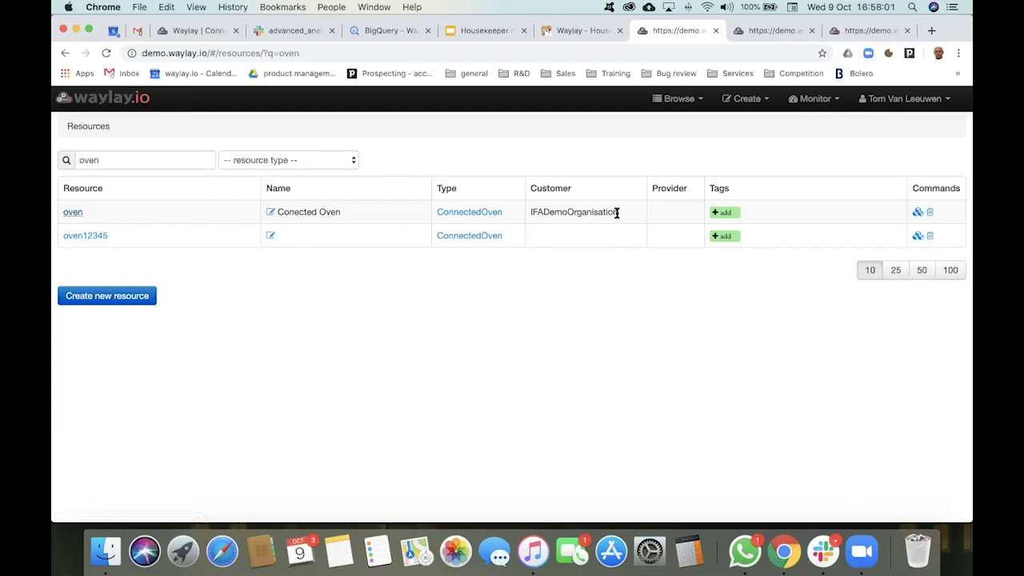
left_click_drag(618, 212, 532, 213)
left_click(584, 32)
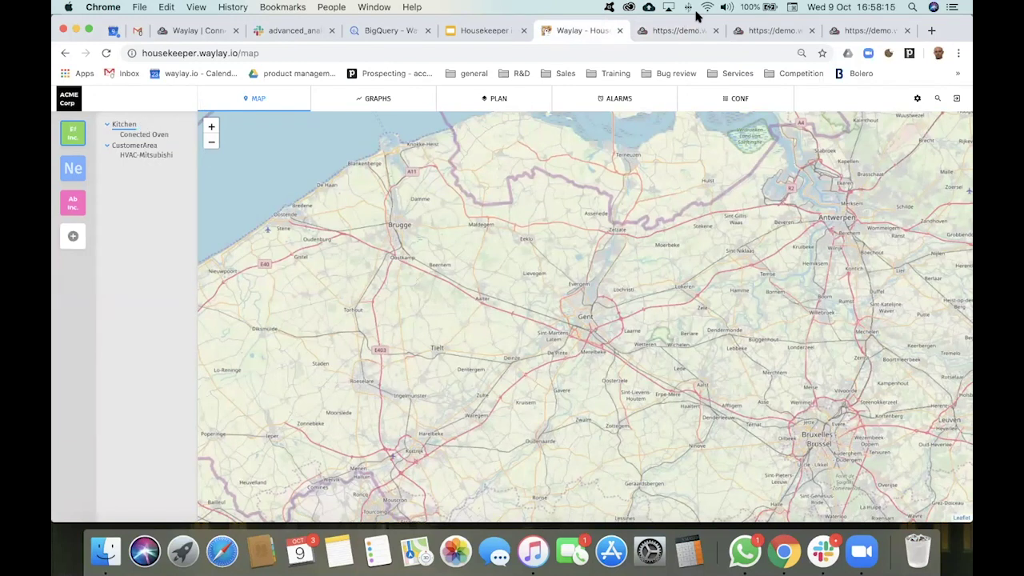
left_click(681, 32)
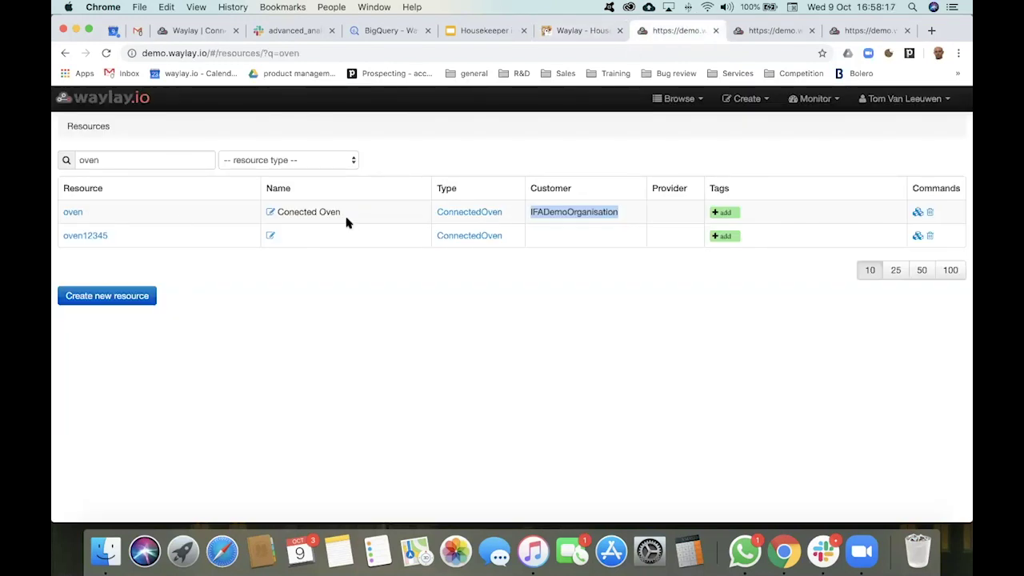
Step: Search the console resources for '151' and open the HVAC-Daikin resource 151D8
double_click(114, 162)
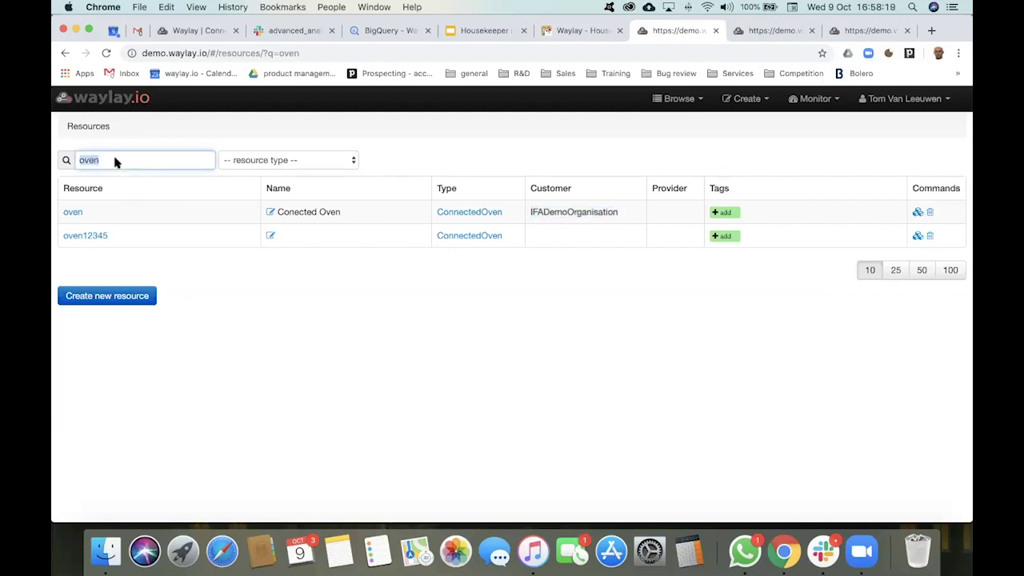
type("151")
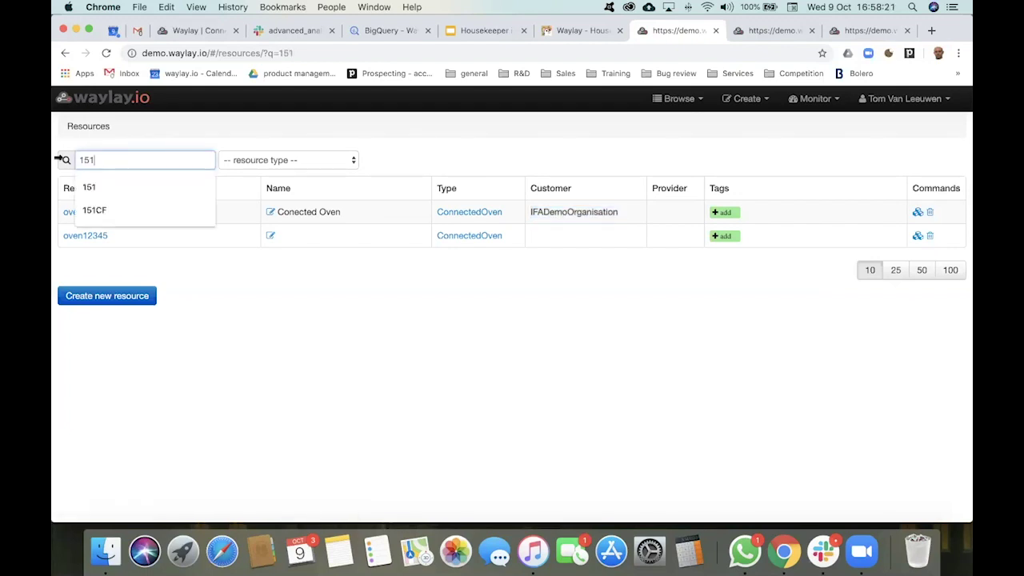
left_click(214, 285)
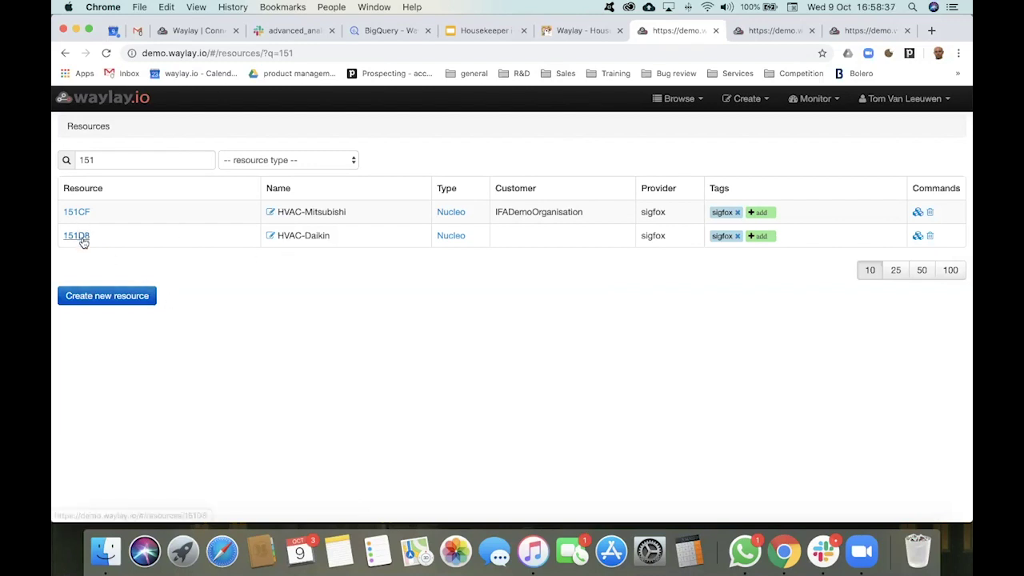
left_click(77, 236)
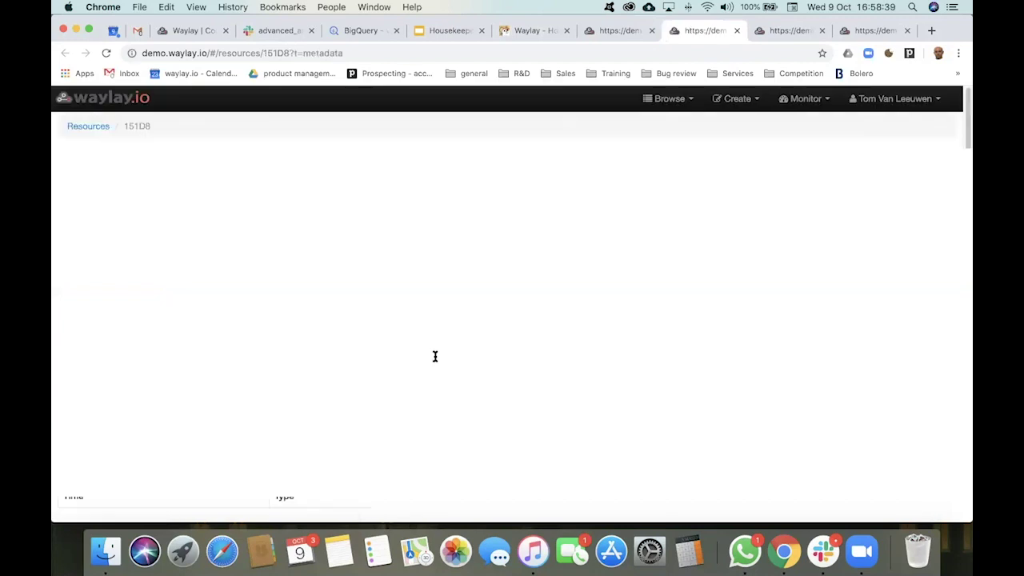
Step: Add a customer metadata entry with value IFADemoOrganisation to HVAC-Daikin 151D8
scroll(334, 336, "down", 1)
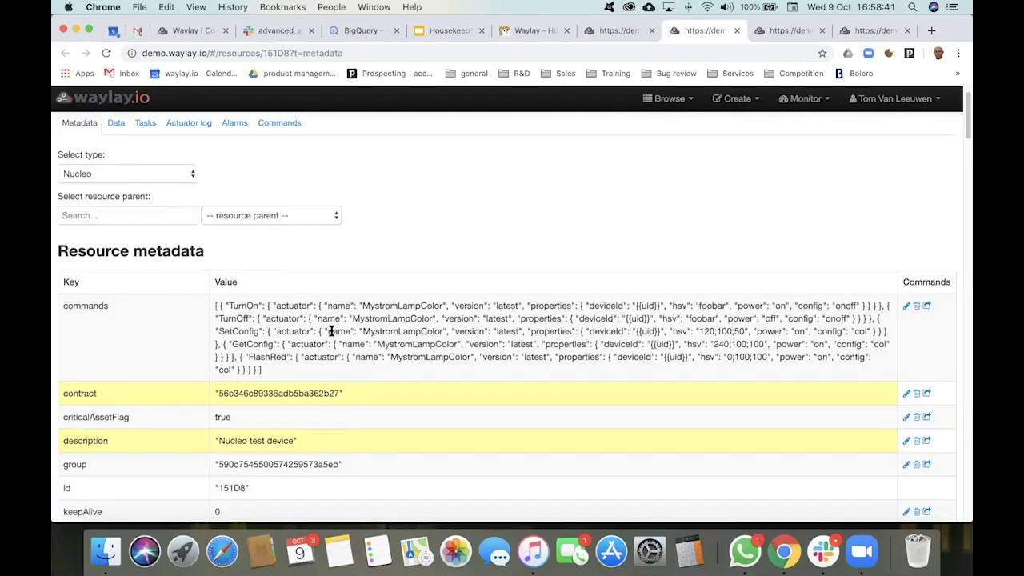
scroll(330, 331, "down", 10)
left_click(128, 455)
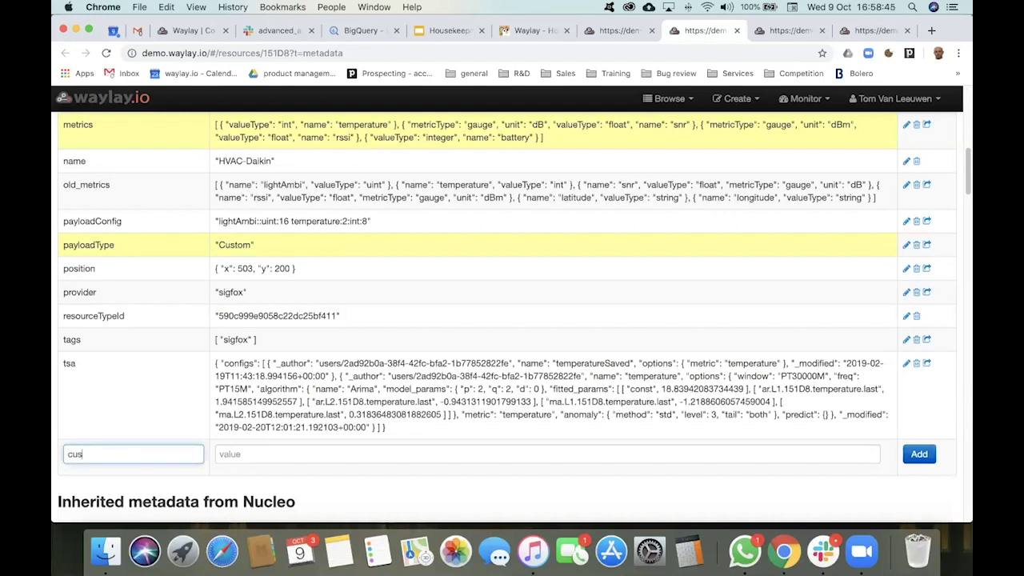
type("custm")
left_click(271, 453)
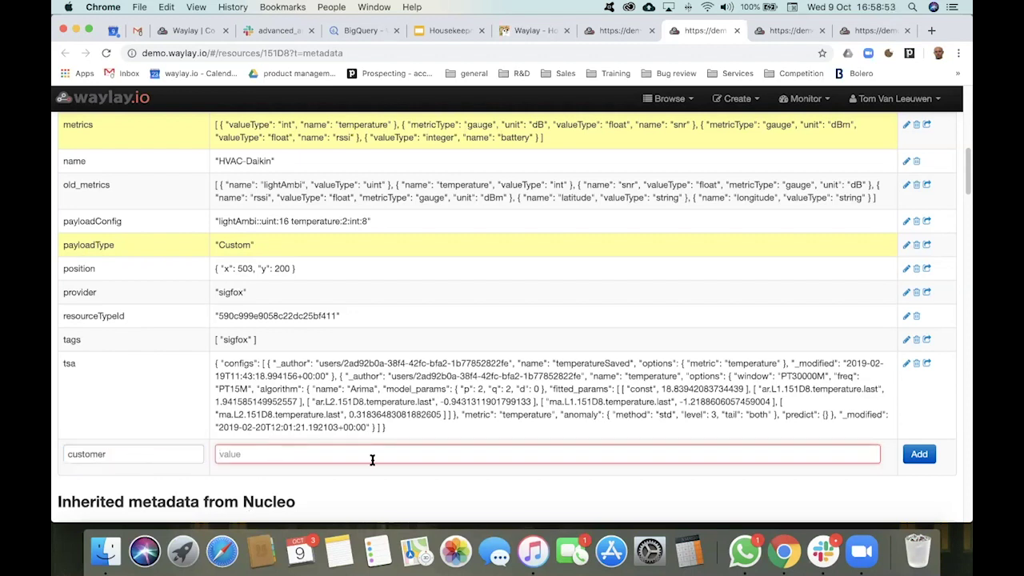
type("\"IFA")
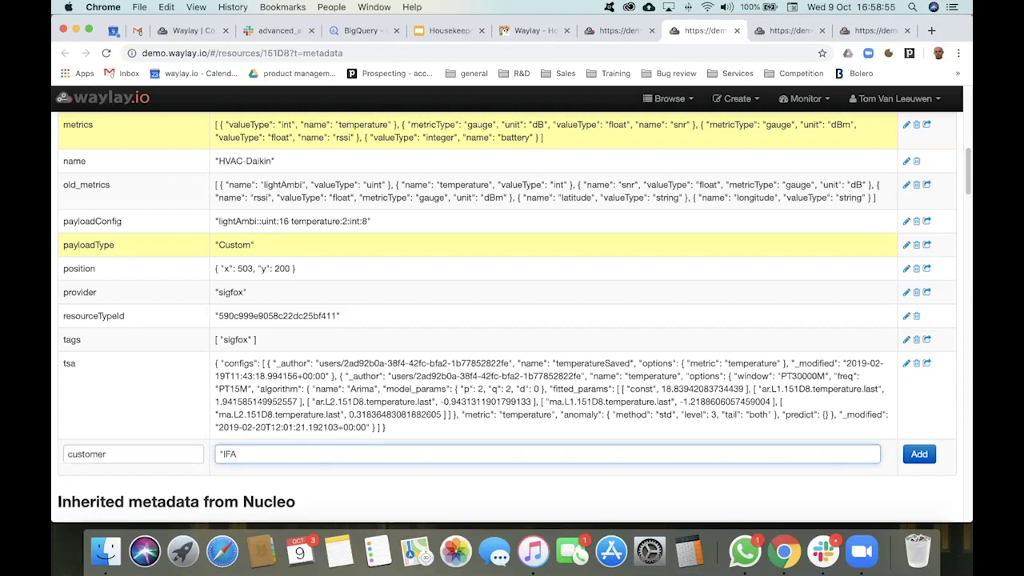
type("DemoOrganisation")
left_click(919, 454)
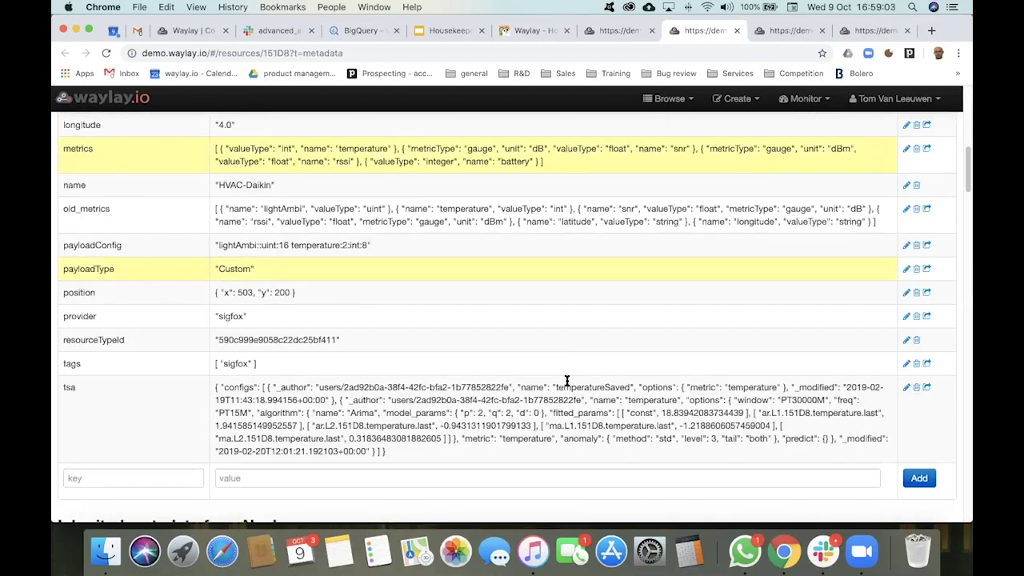
scroll(566, 381, "up", 10)
scroll(564, 381, "down", 8)
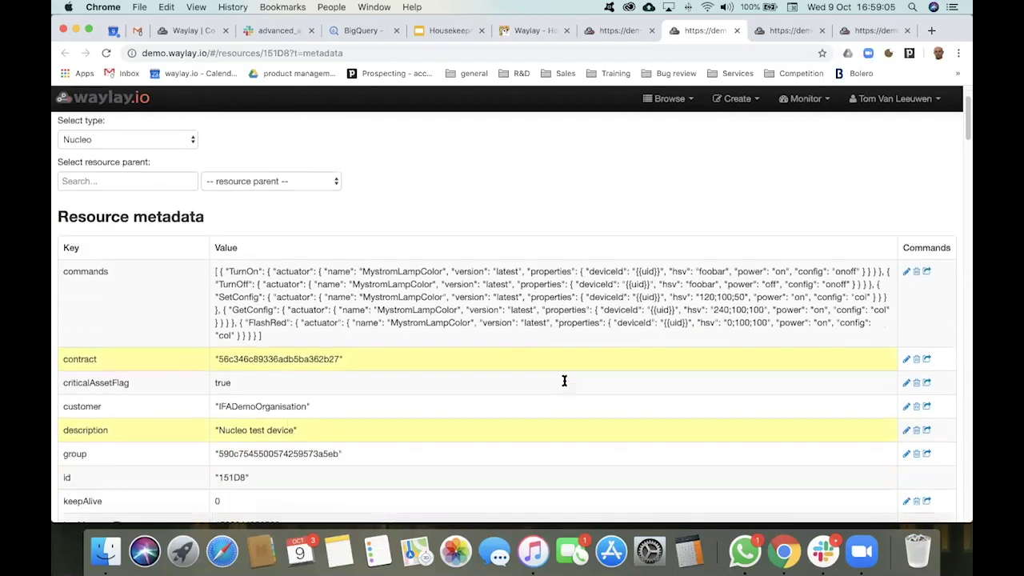
scroll(564, 381, "down", 5)
scroll(564, 381, "up", 4)
scroll(564, 381, "up", 2)
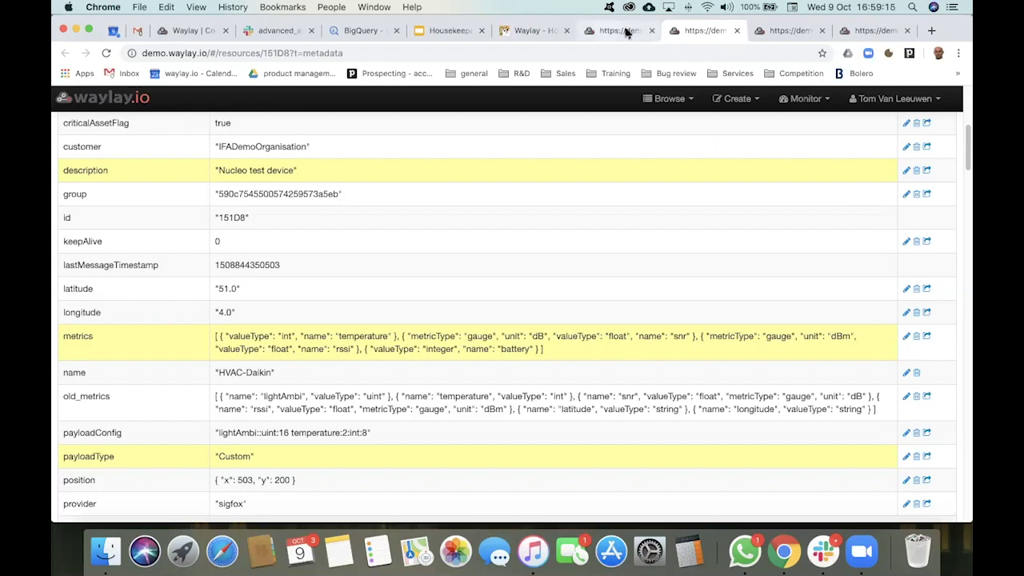
scroll(450, 222, "up", 5)
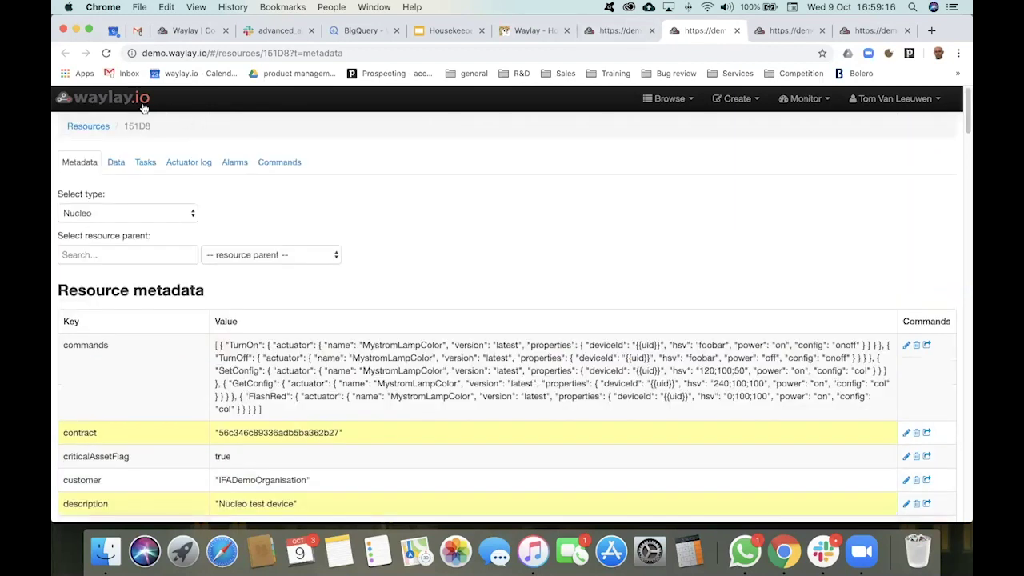
Step: Return to the Resources list, then switch to the Housekeeper map page
left_click(88, 128)
left_click(148, 163)
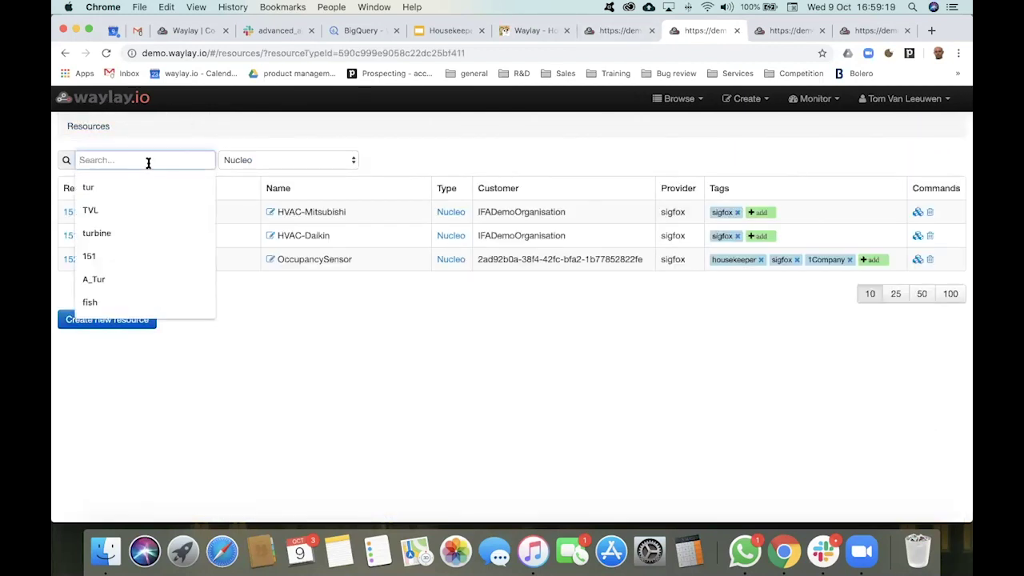
left_click(496, 325)
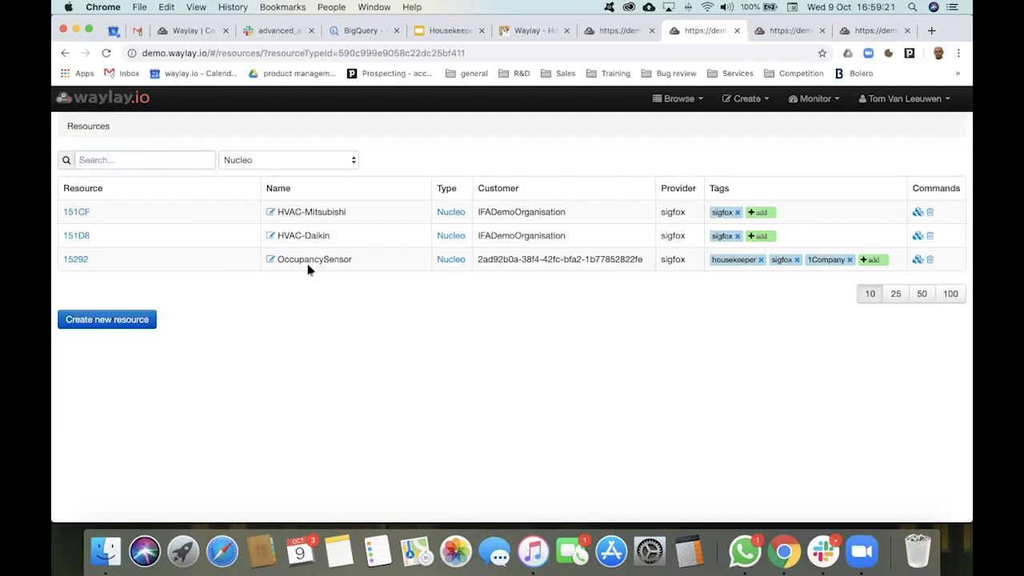
left_click(133, 160)
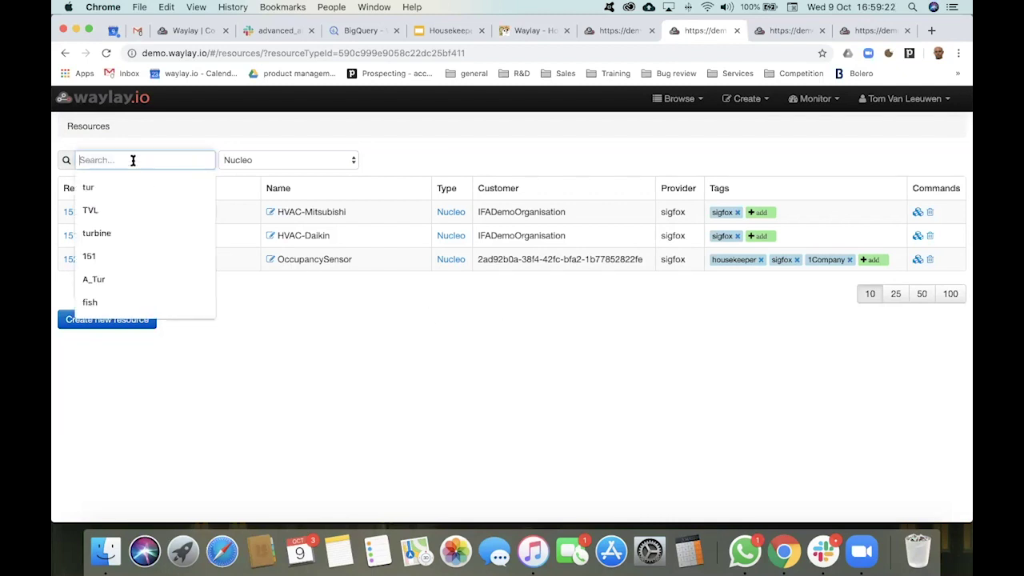
left_click(439, 392)
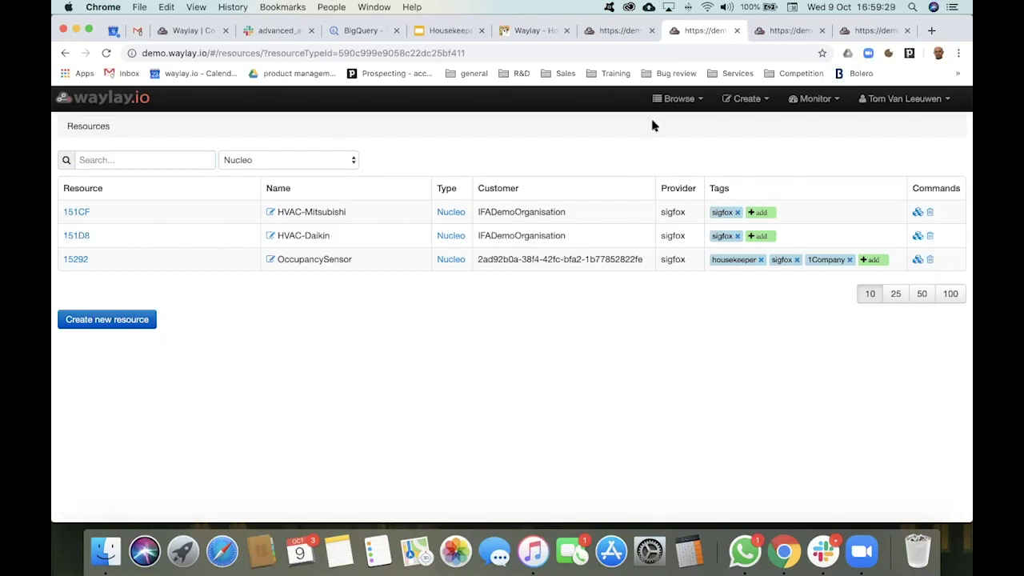
left_click(550, 32)
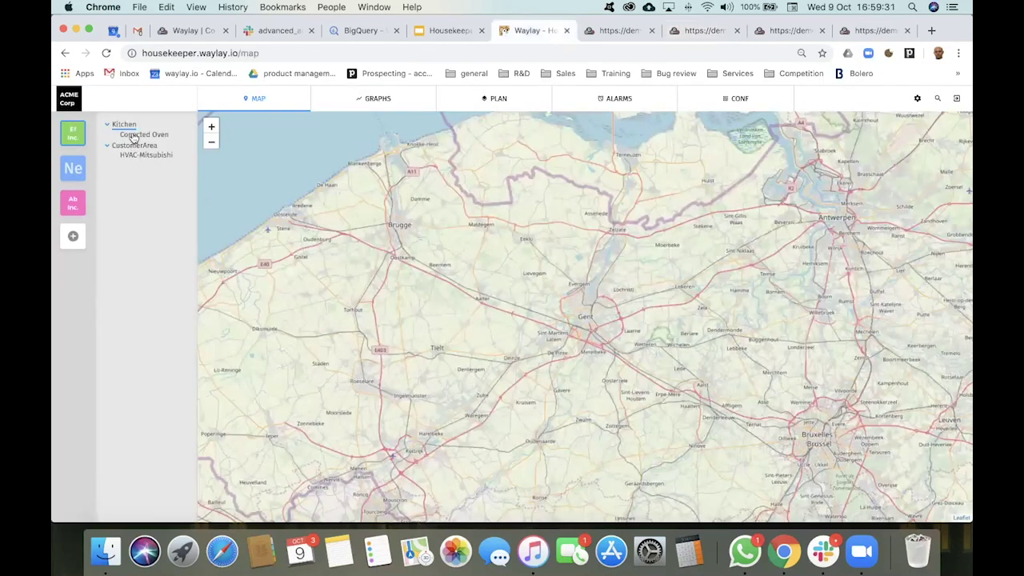
Step: Add HVAC-Daikin to Kitchen from the CONF tab and expand Kitchen to see it listed
left_click(740, 111)
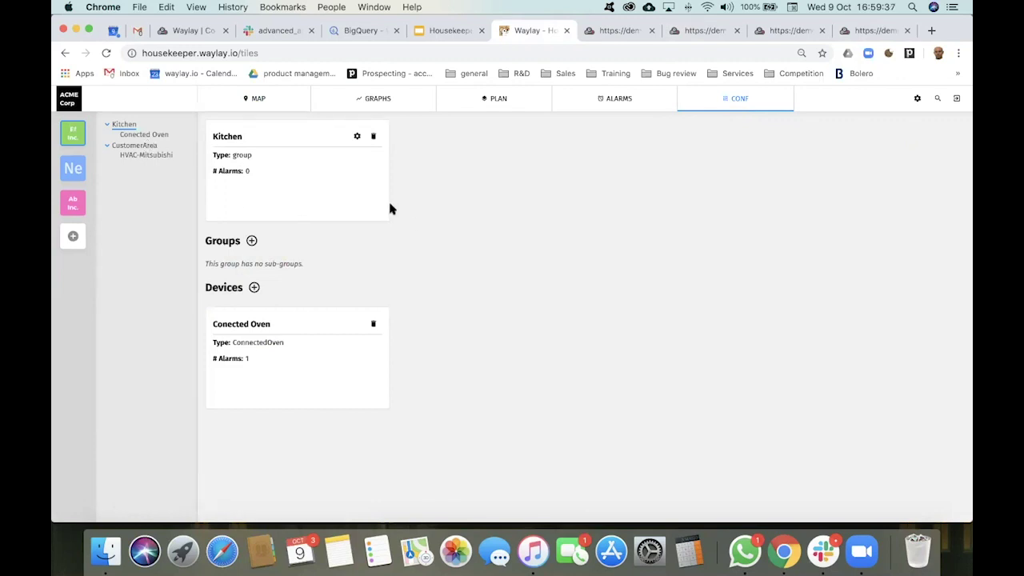
left_click(255, 289)
left_click(850, 169)
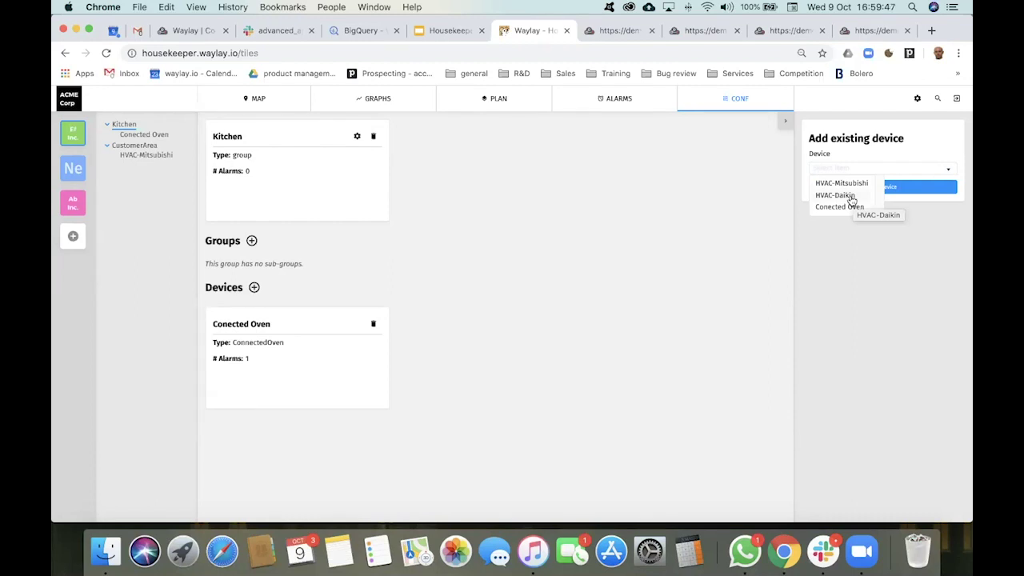
left_click(852, 200)
left_click(891, 190)
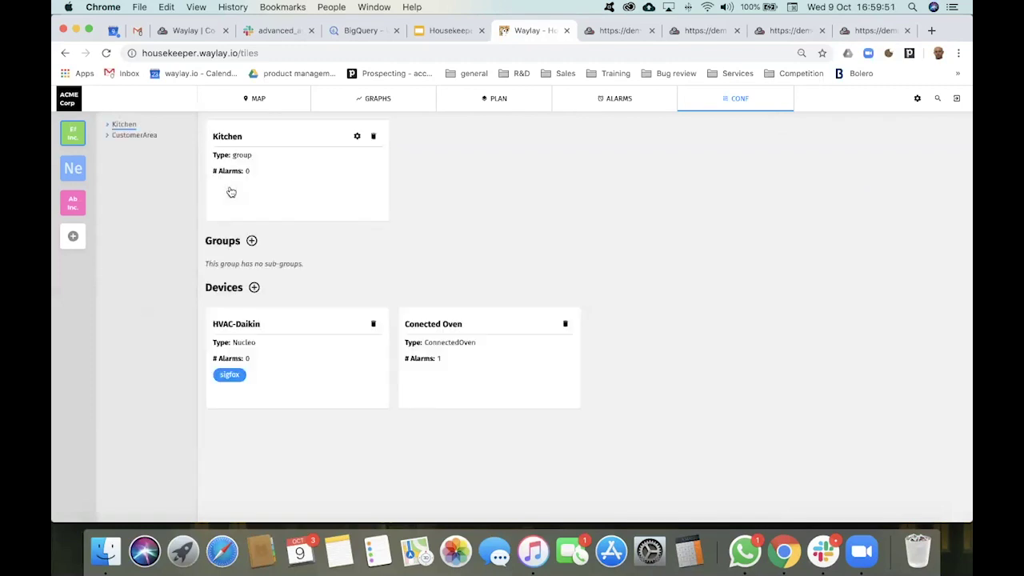
left_click(107, 125)
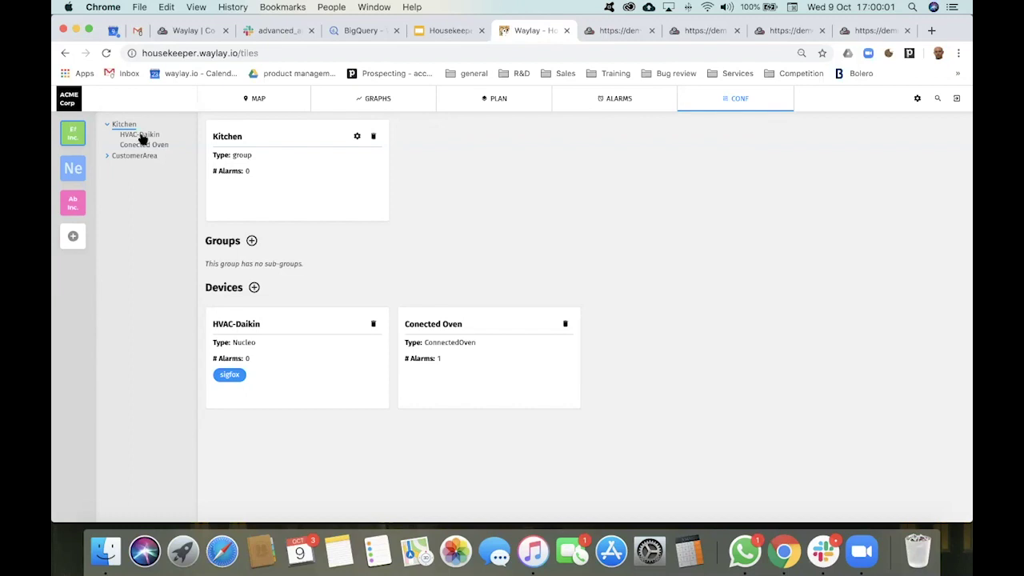
Step: Review HVAC-Daikin's graphs and alarms, then the Conected Oven's graphs
left_click(140, 135)
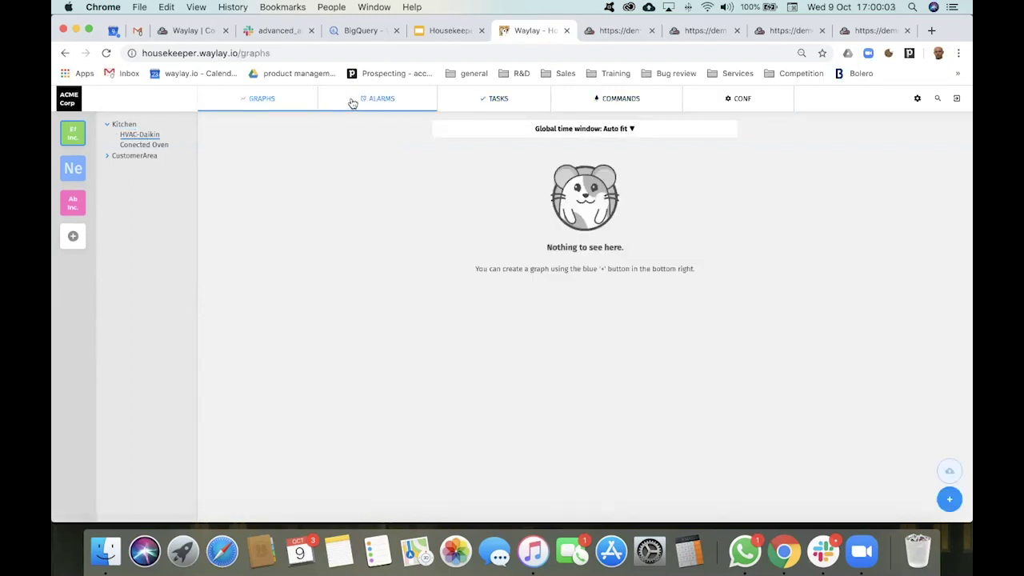
left_click(388, 97)
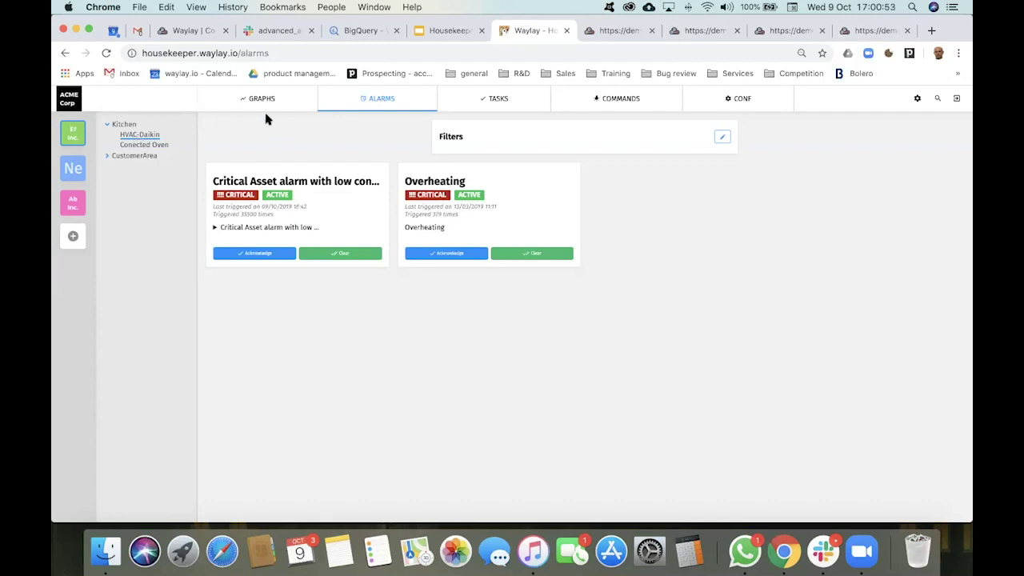
left_click(160, 146)
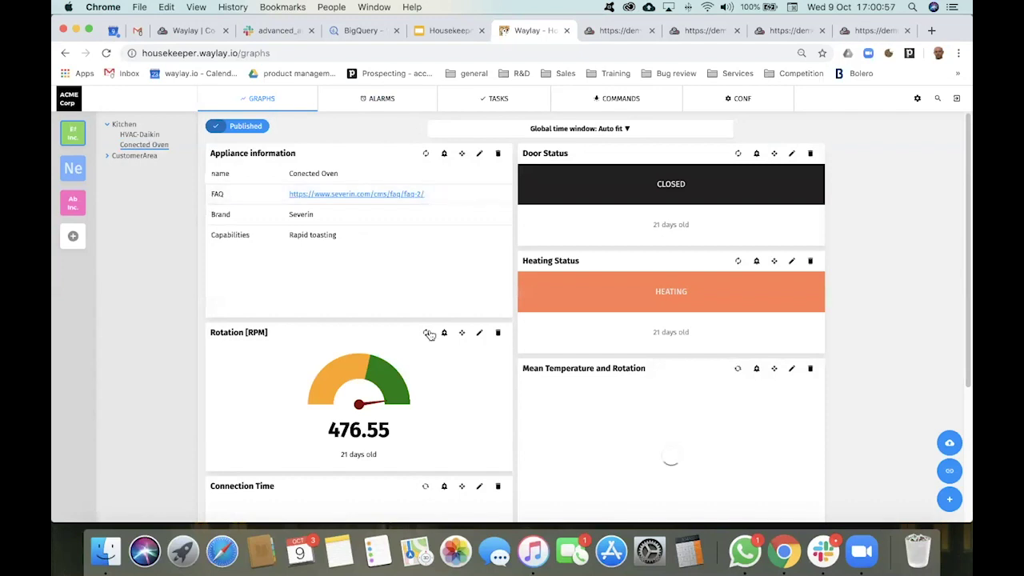
Step: Open the Kitchen group's GRAPHS dashboard and start adding a new graph
left_click(130, 125)
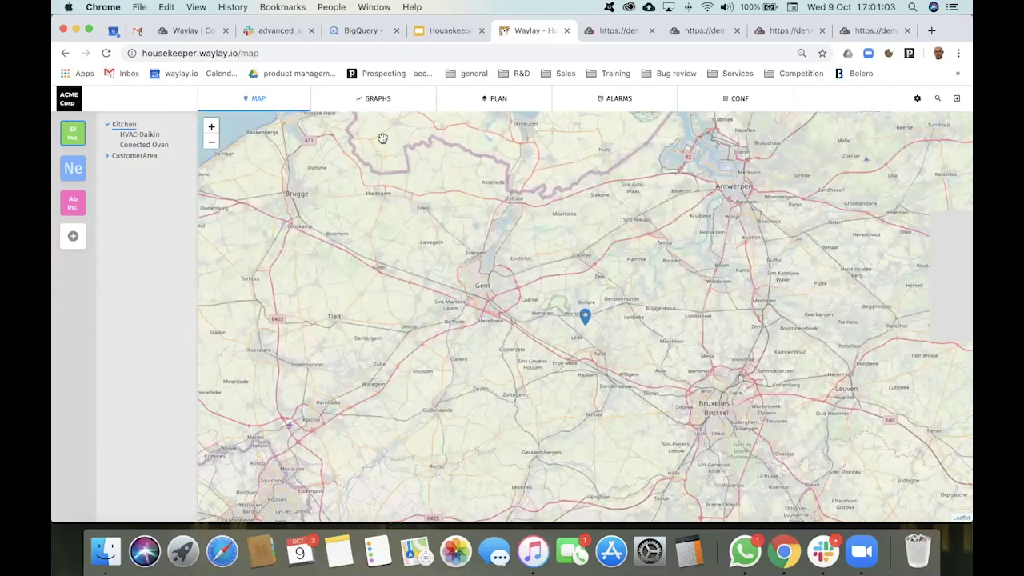
left_click(393, 103)
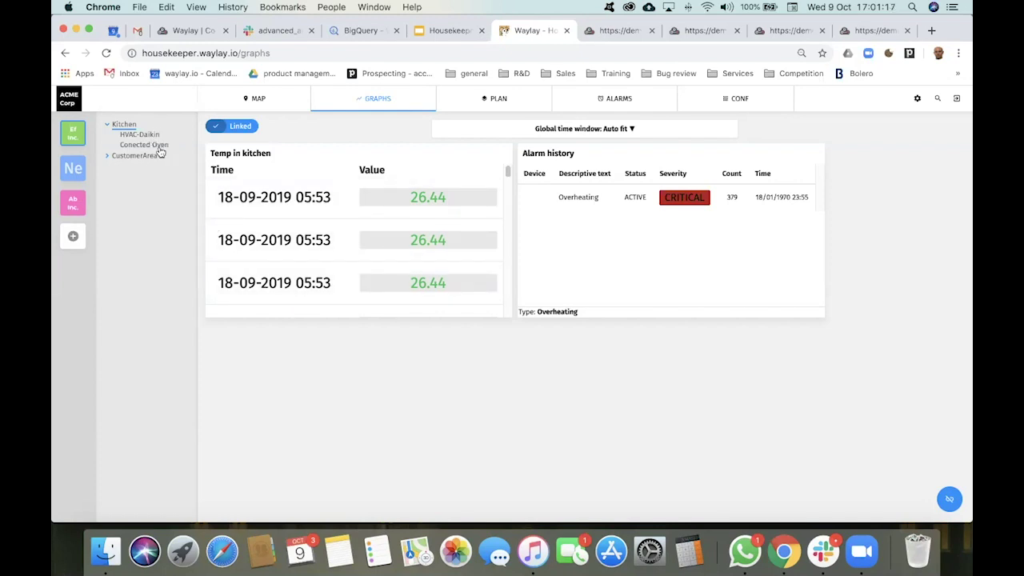
left_click(949, 499)
Step: Start a new AGGREGATION graph titled 'Temperature measurements'
left_click(950, 501)
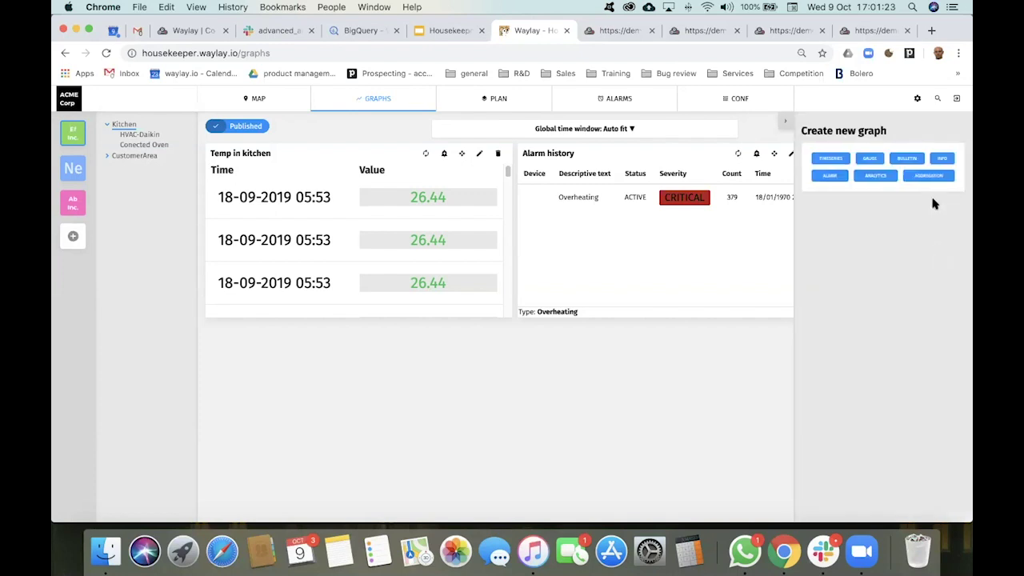
left_click(933, 184)
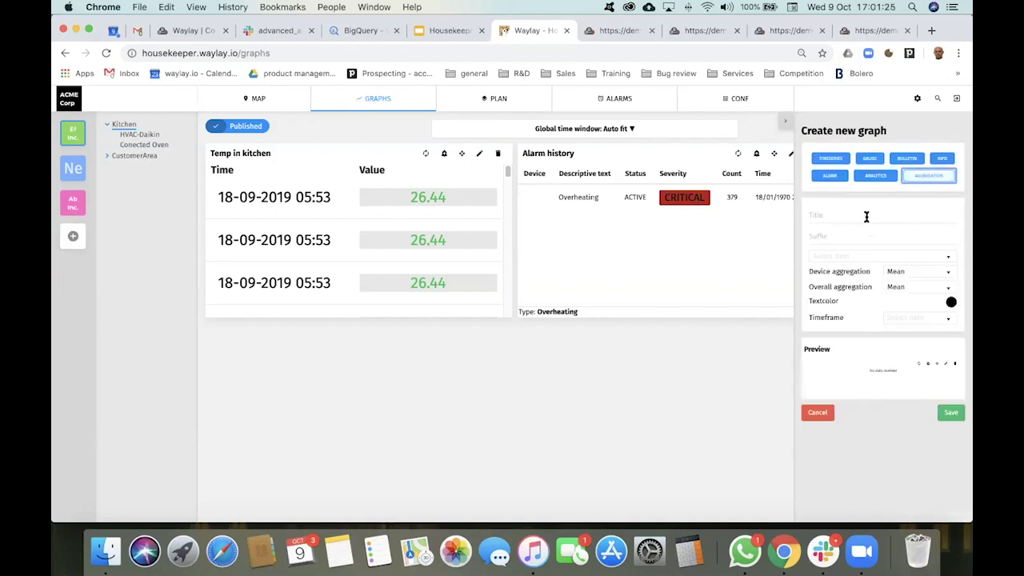
left_click(867, 216)
type("Temperat")
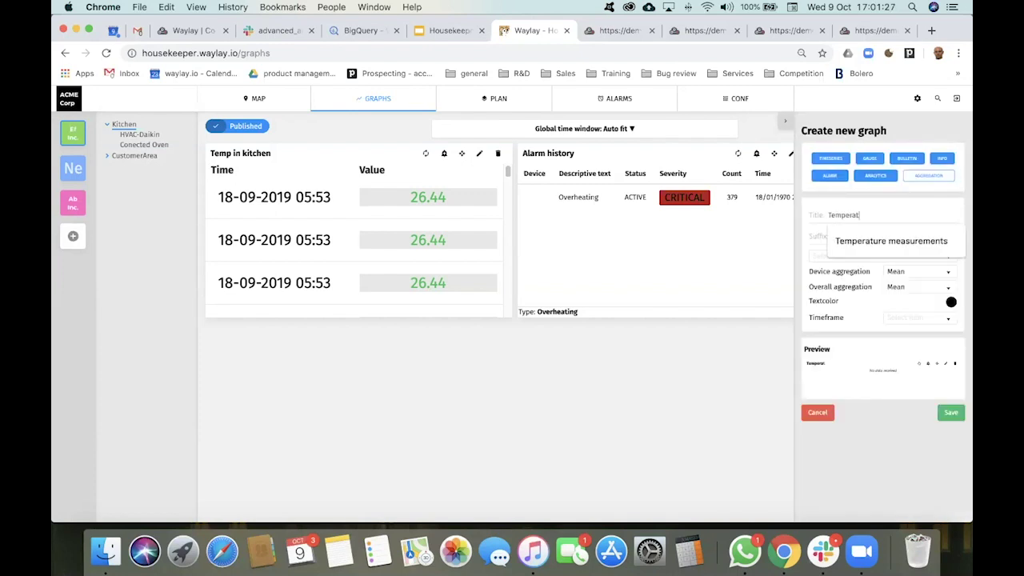
type("yre")
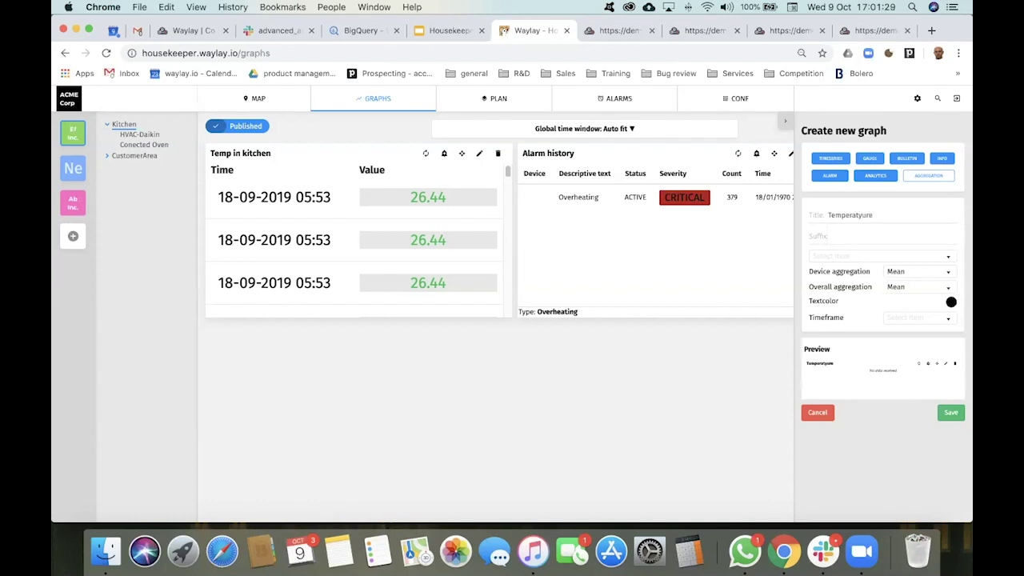
key("BackSpace")
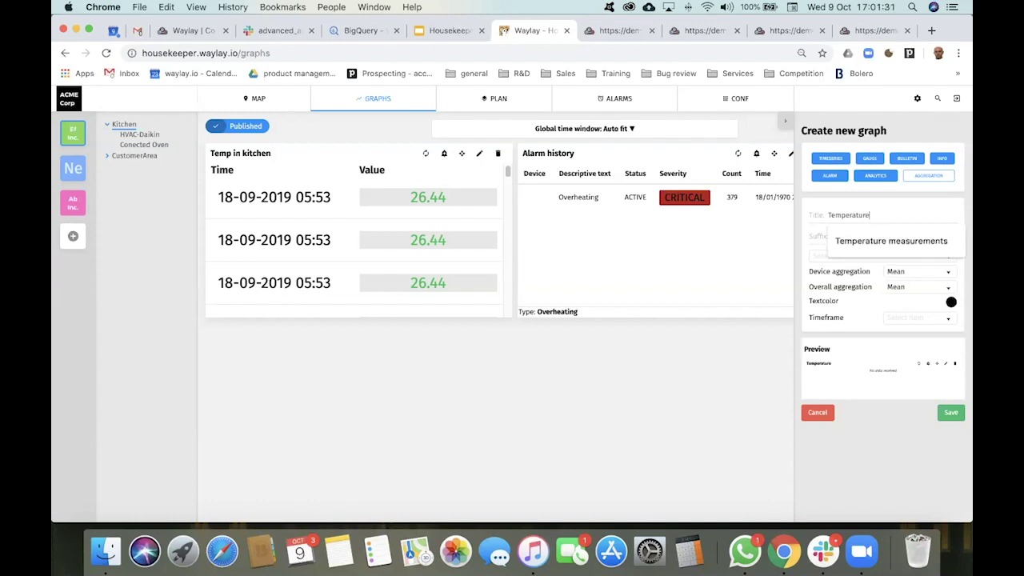
type("ure")
left_click(880, 240)
Step: Give the graph suffix 'Celsius' and the temperature metric, then close the form
left_click(856, 238)
type("Celsius")
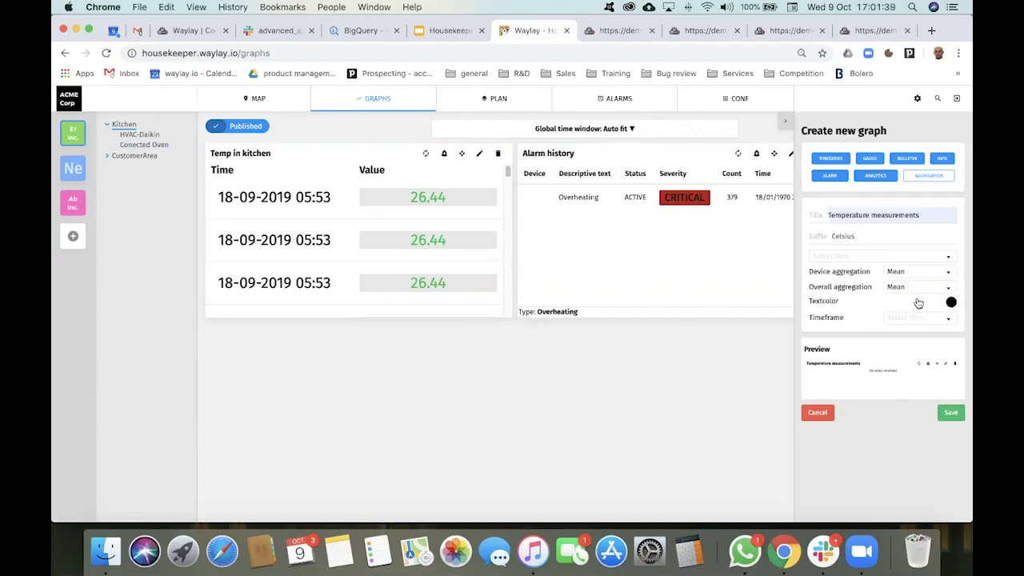
left_click(891, 258)
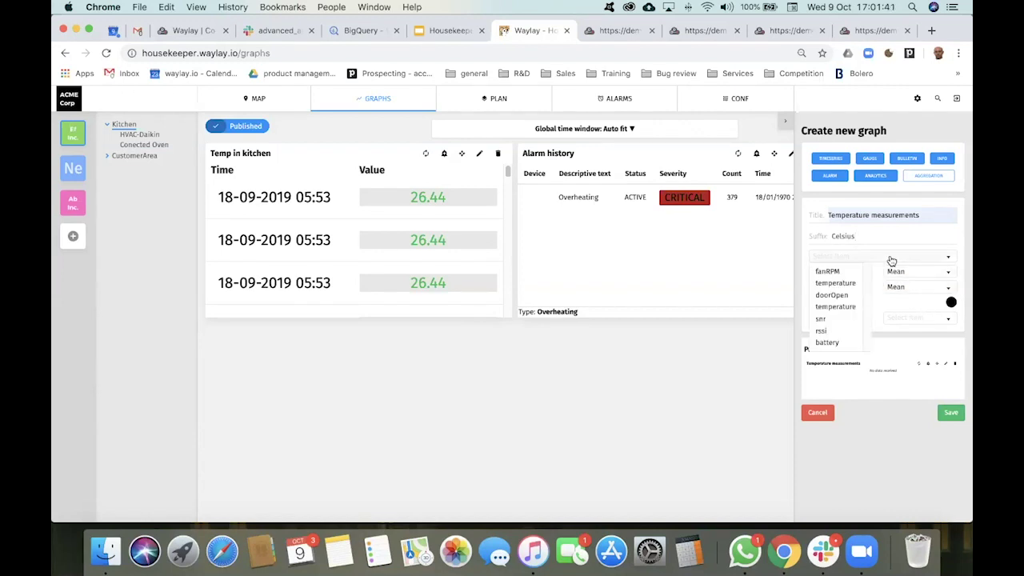
left_click(847, 286)
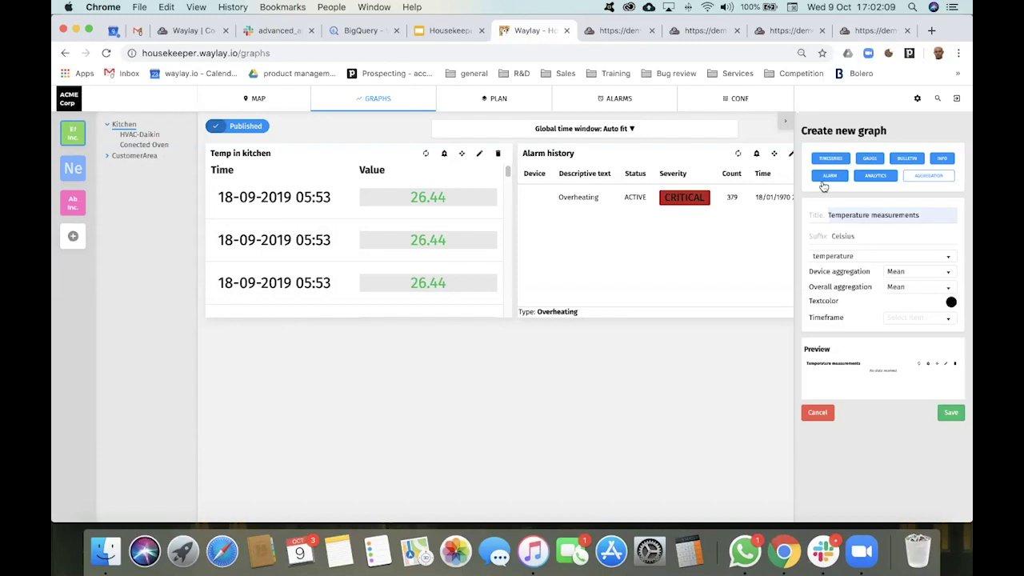
left_click(787, 124)
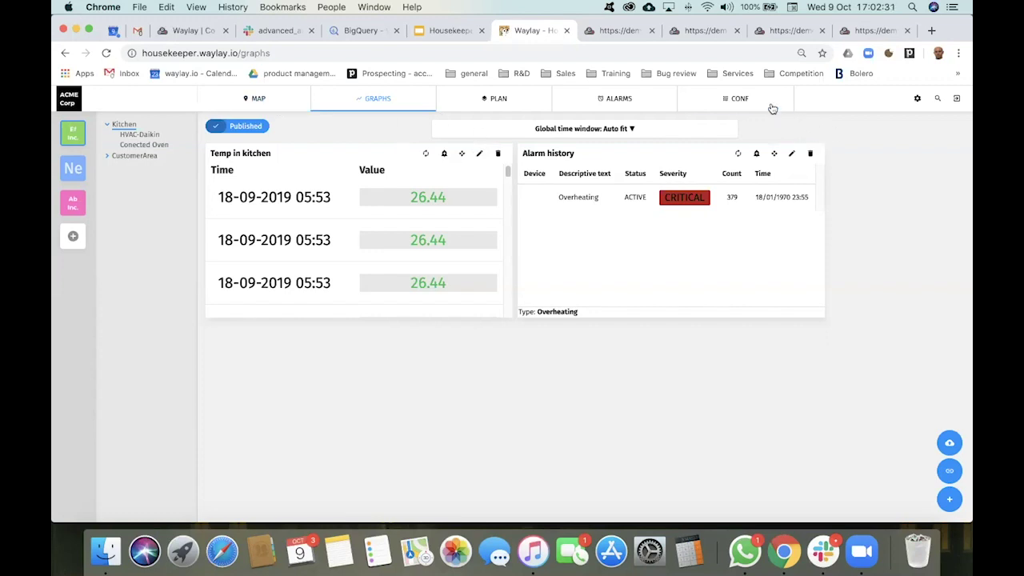
Step: Present the Housekeeper intro webinar from slide 6, Self service dashboard configuration
left_click(459, 33)
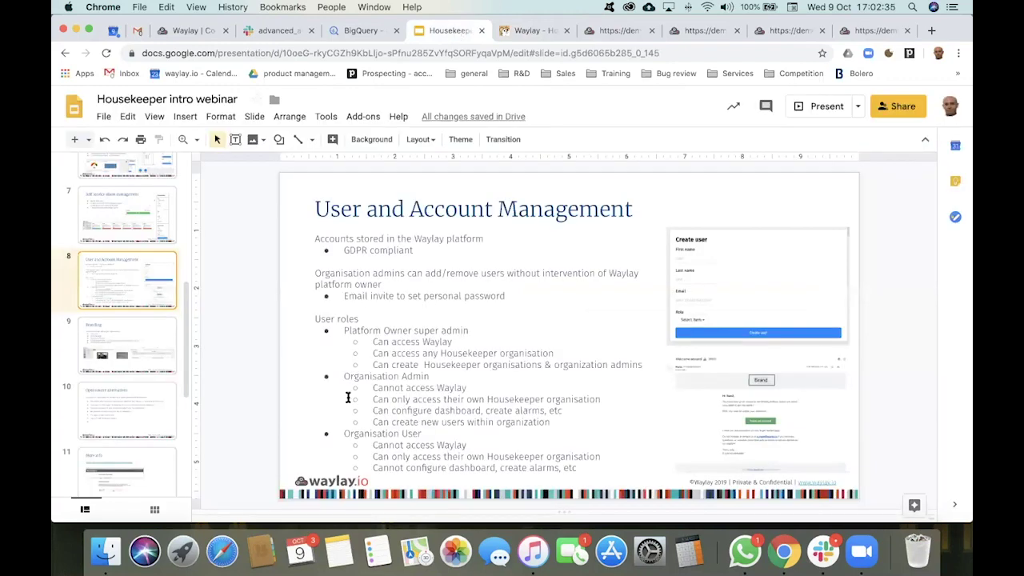
scroll(134, 241, "up", 3)
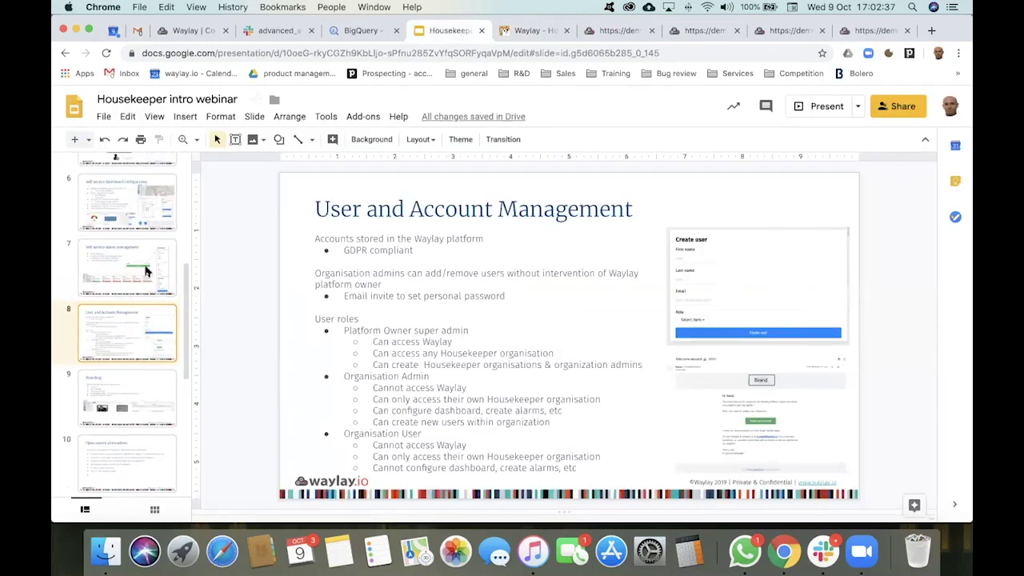
left_click(134, 242)
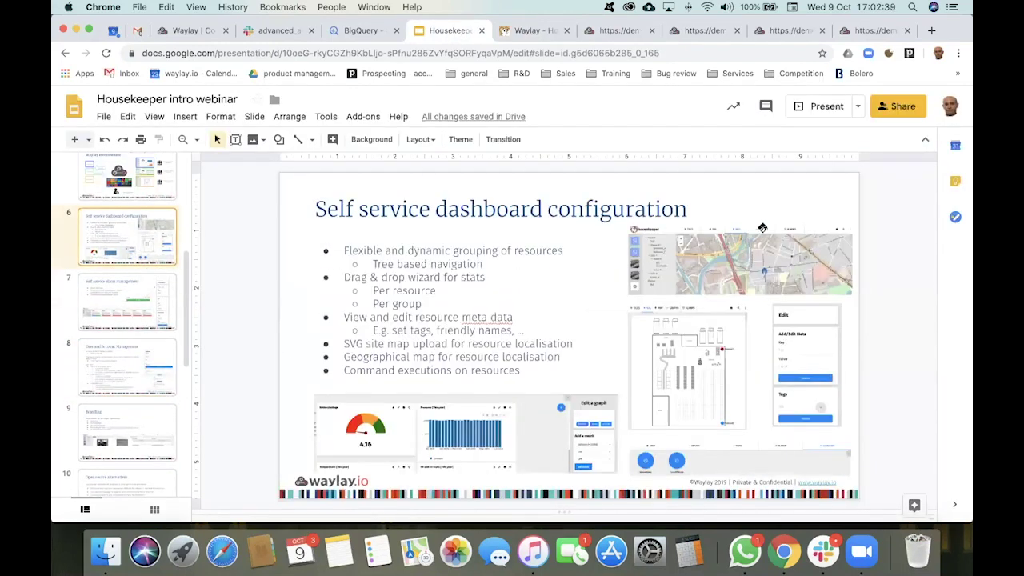
left_click(824, 105)
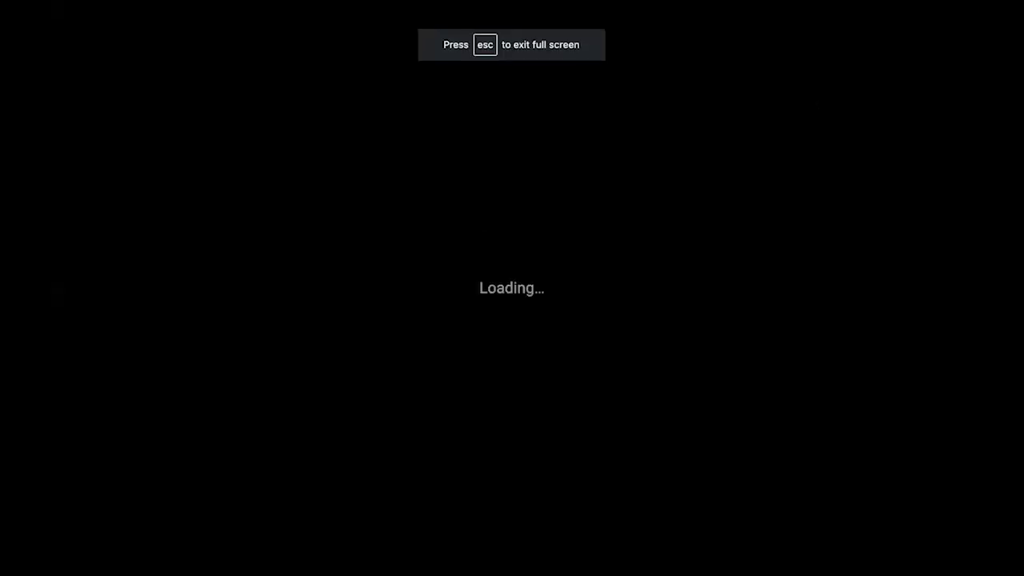